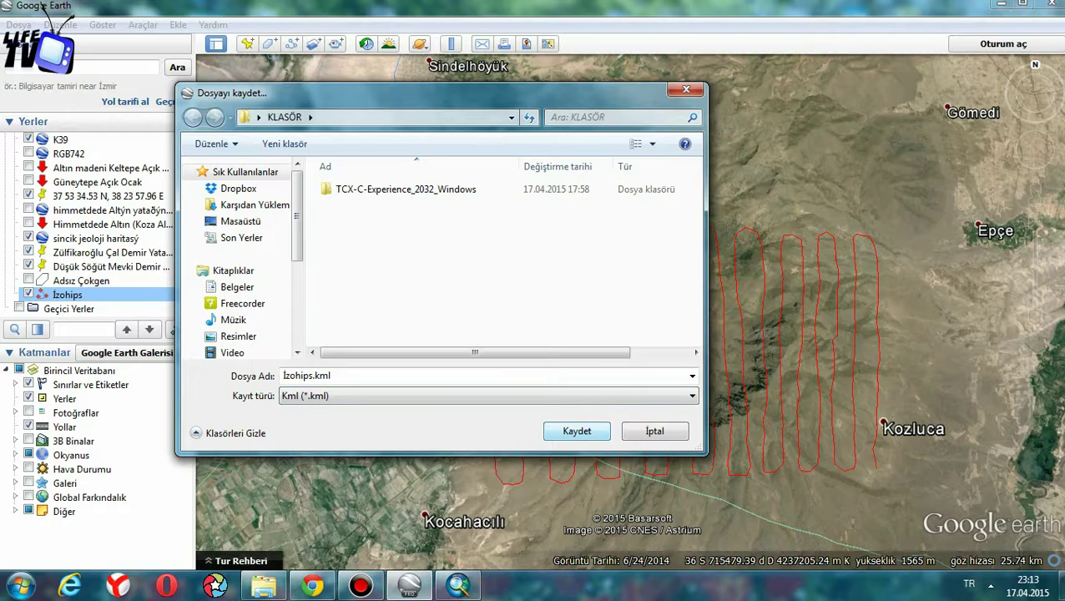
Step: Save the survey path as İzohips.kml in the KLASÖR folder, then locate it and the TCX Converter shortcut in Windows Explorer
{"action": "key", "text": "Return"}
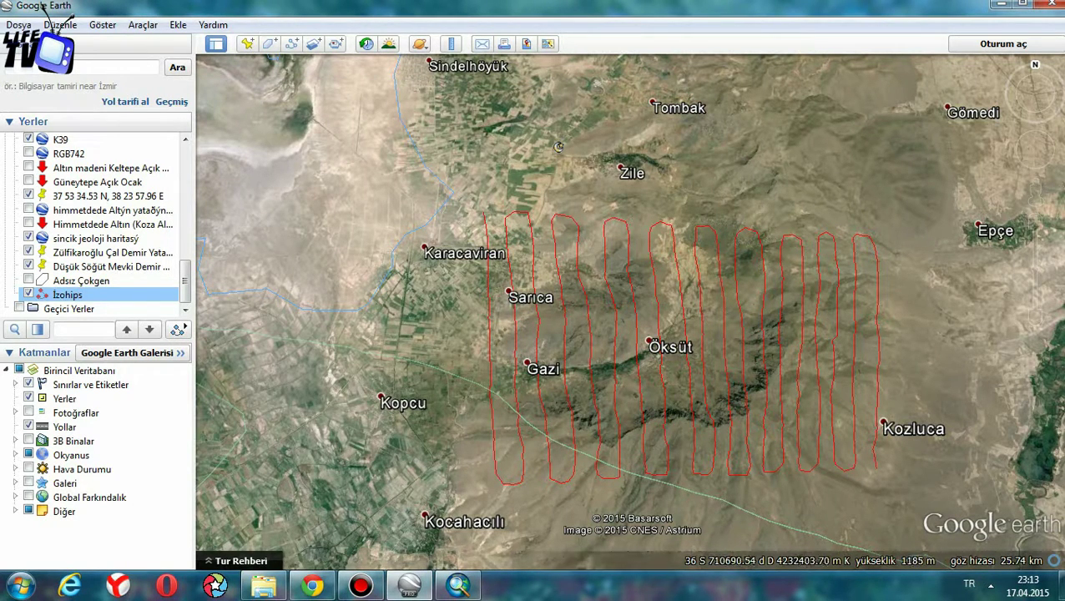
{"action": "left_click", "coordinate": [264, 586]}
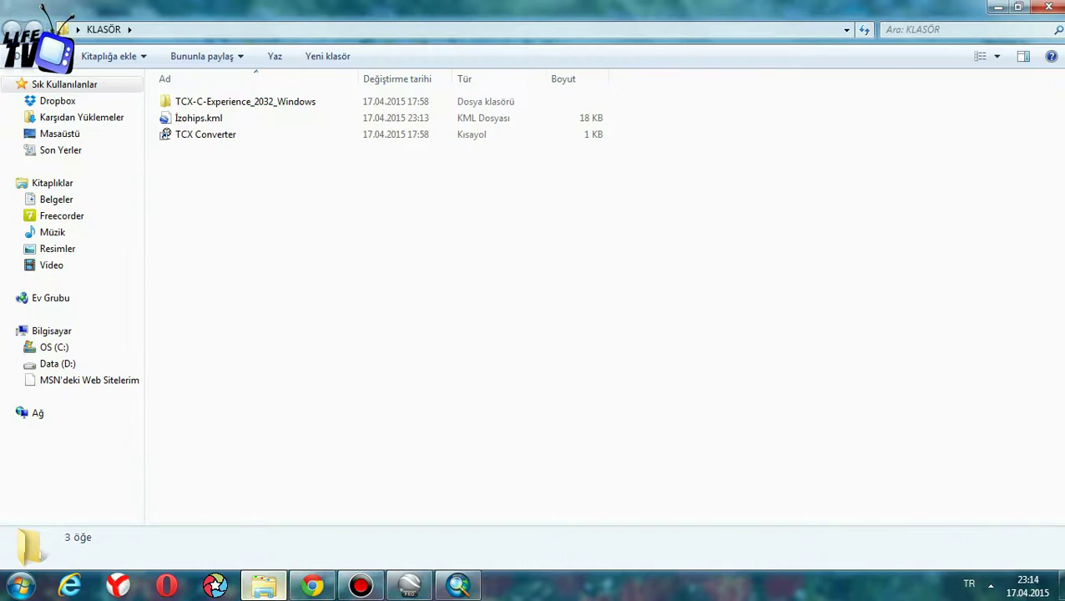
{"action": "left_click", "coordinate": [198, 118]}
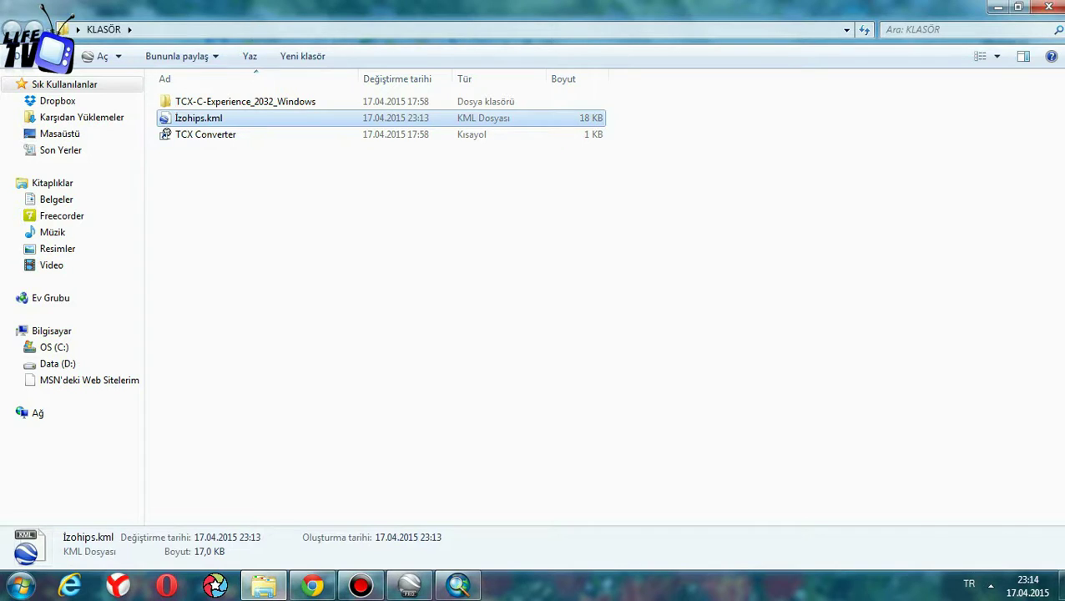
{"action": "left_click", "coordinate": [206, 134]}
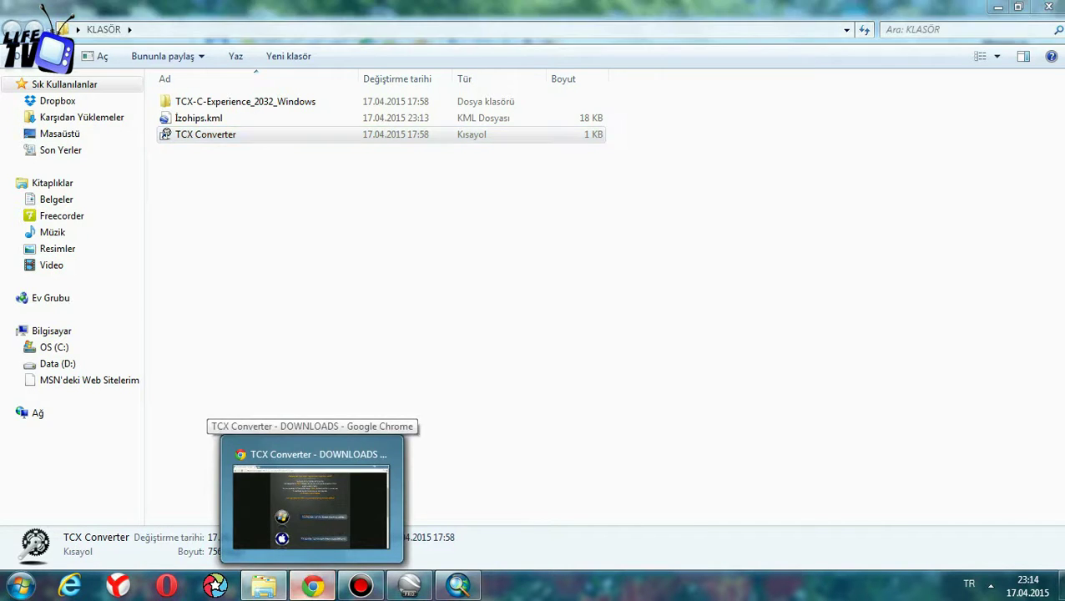
Step: Switch to Chrome and open the TCX Converter DOWNLOADS page from the Google results to examine the available packages
{"action": "left_click", "coordinate": [310, 493]}
{"action": "left_click", "coordinate": [13, 33]}
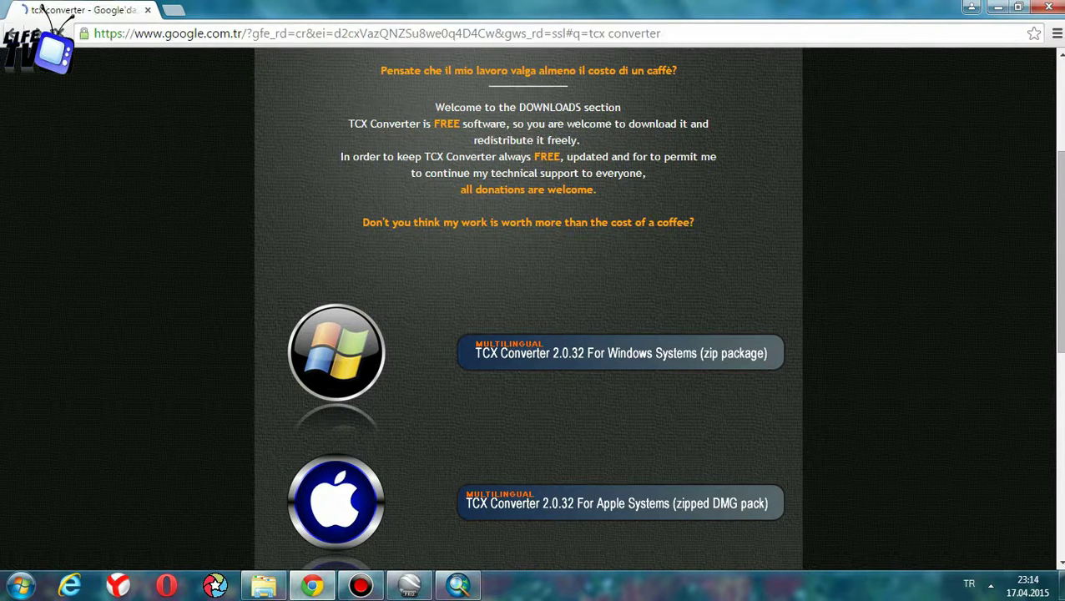
{"action": "triple_click", "coordinate": [142, 71]}
{"action": "left_click", "coordinate": [179, 71]}
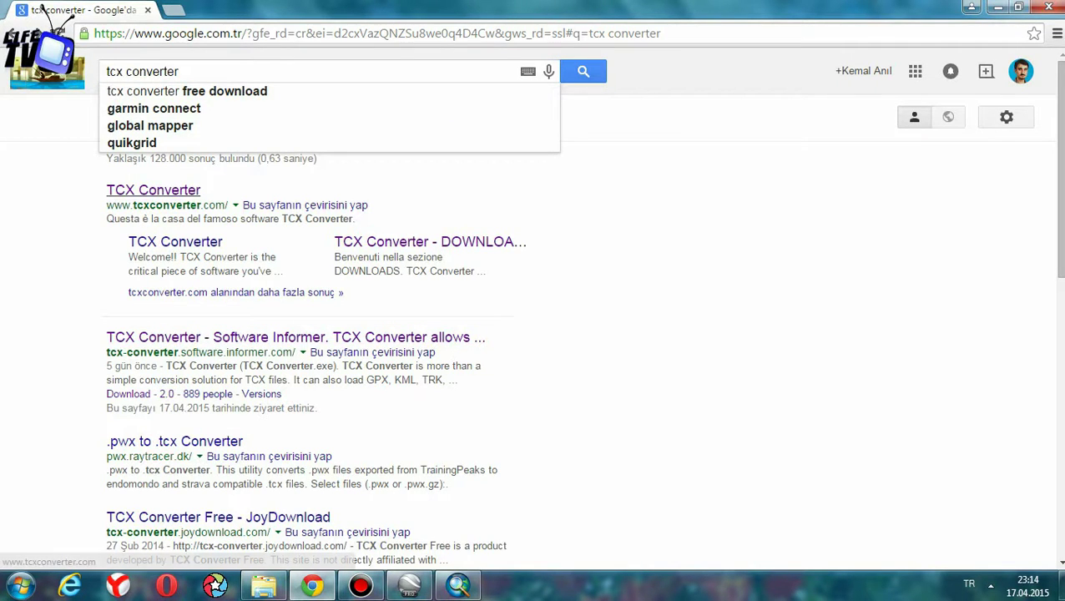
{"action": "left_click", "coordinate": [429, 242]}
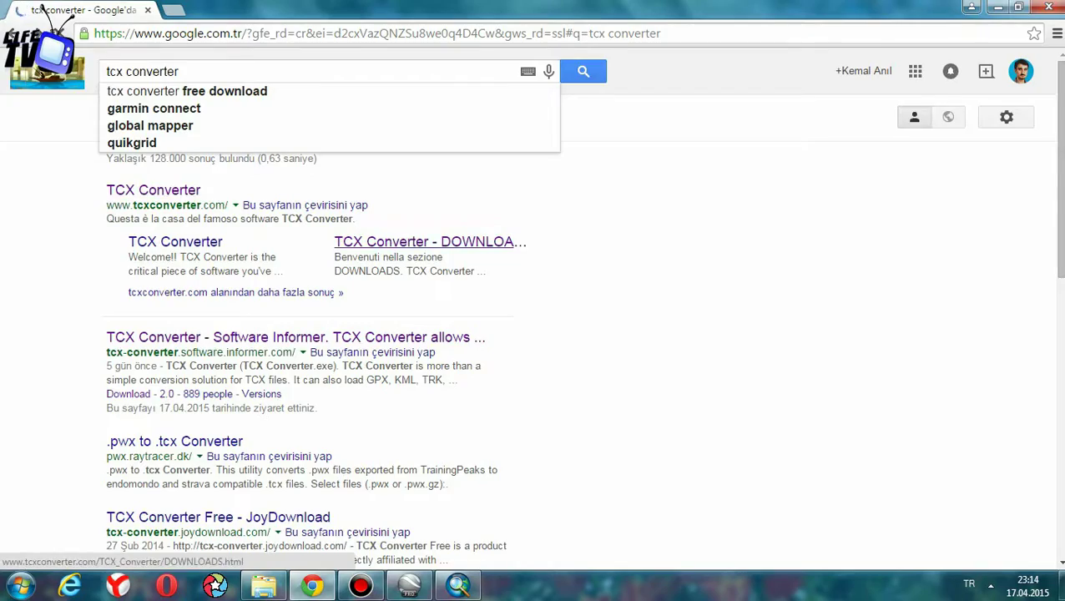
{"action": "scroll", "coordinate": [528, 309], "scroll_direction": "down", "scroll_amount": 5}
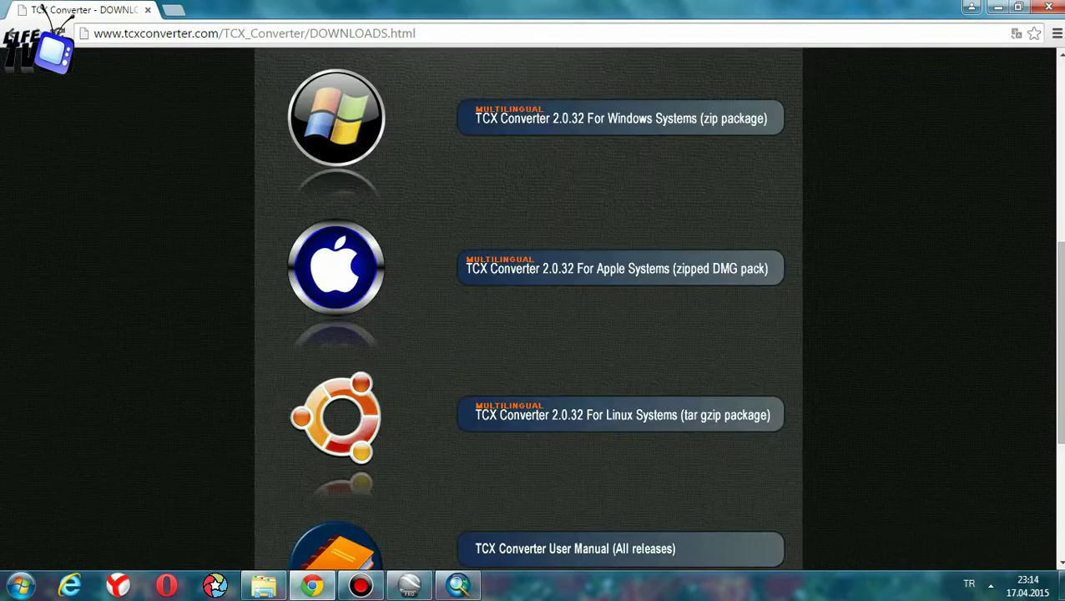
{"action": "scroll", "coordinate": [528, 309], "scroll_direction": "up", "scroll_amount": 1}
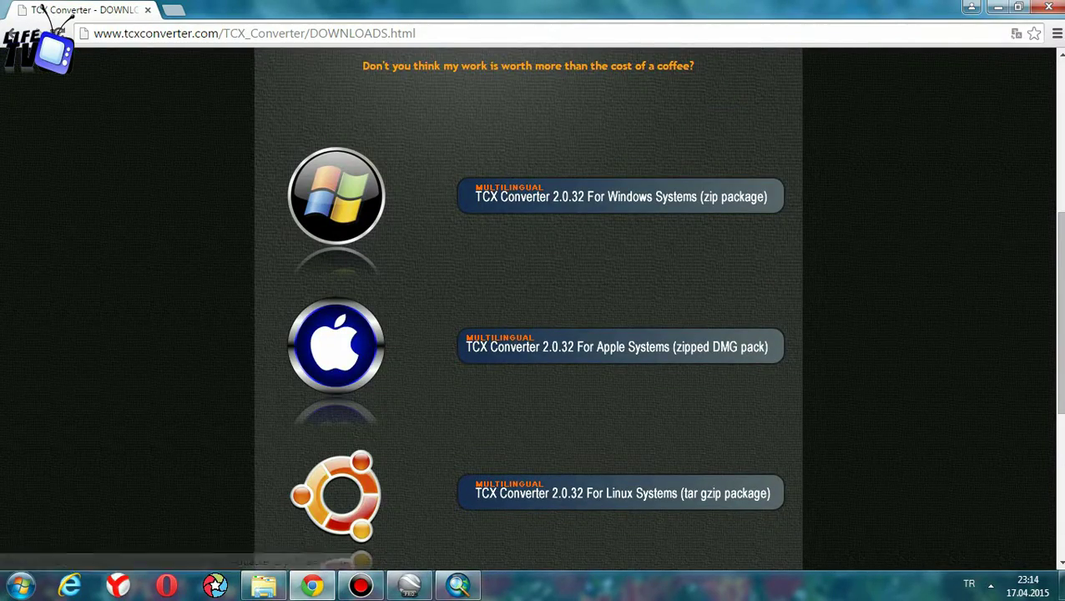
{"action": "scroll", "coordinate": [528, 309], "scroll_direction": "down", "scroll_amount": 1}
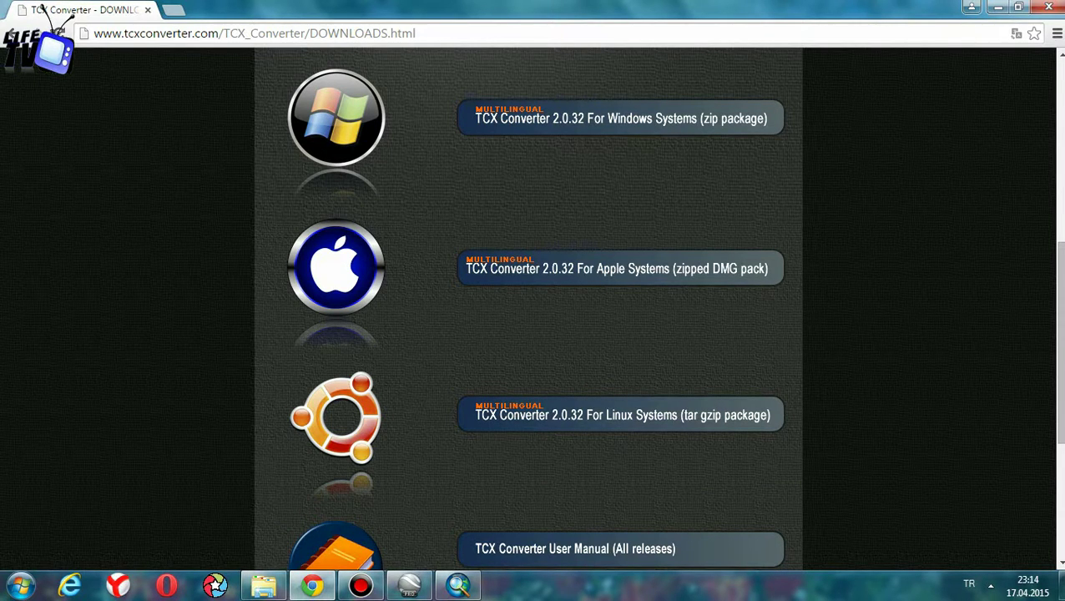
{"action": "scroll", "coordinate": [528, 308], "scroll_direction": "up", "scroll_amount": 1}
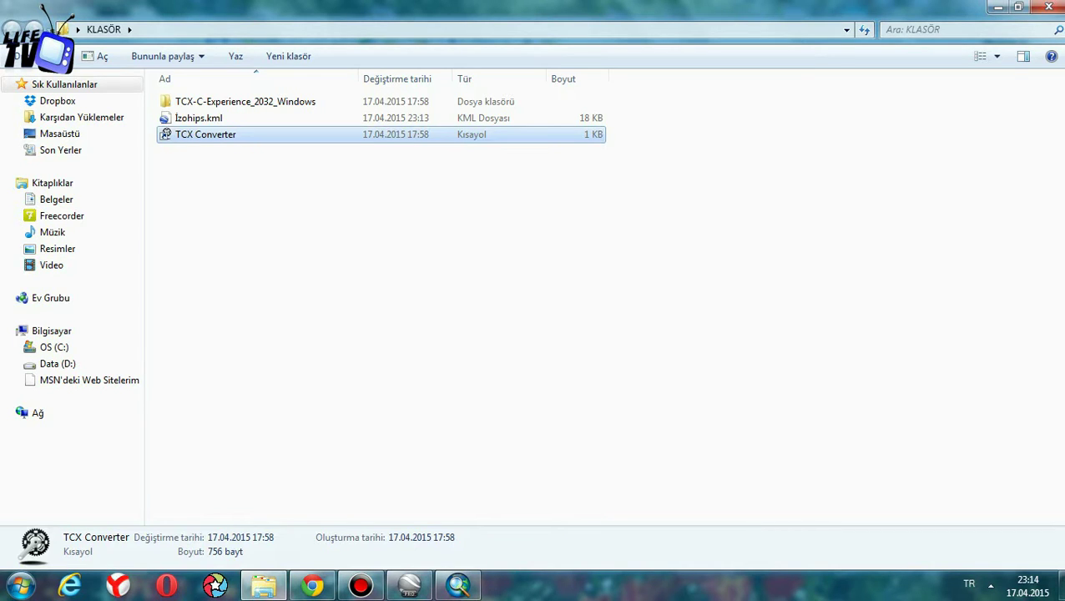
Step: Launch TCX Converter from the KLASÖR folder and import İzohips.kml
{"action": "key", "text": "Return"}
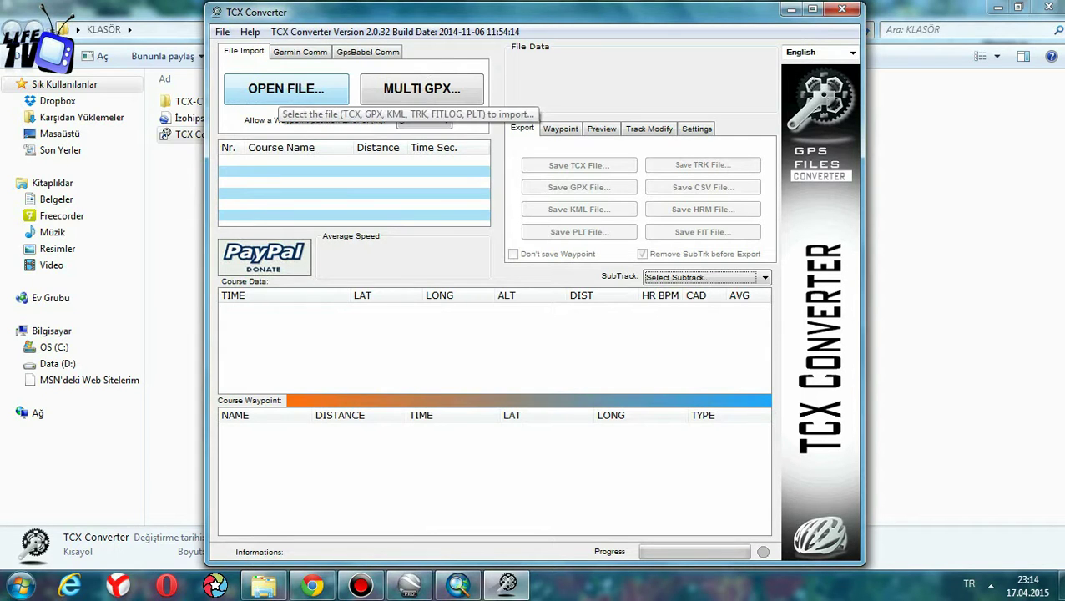
{"action": "left_click", "coordinate": [279, 94]}
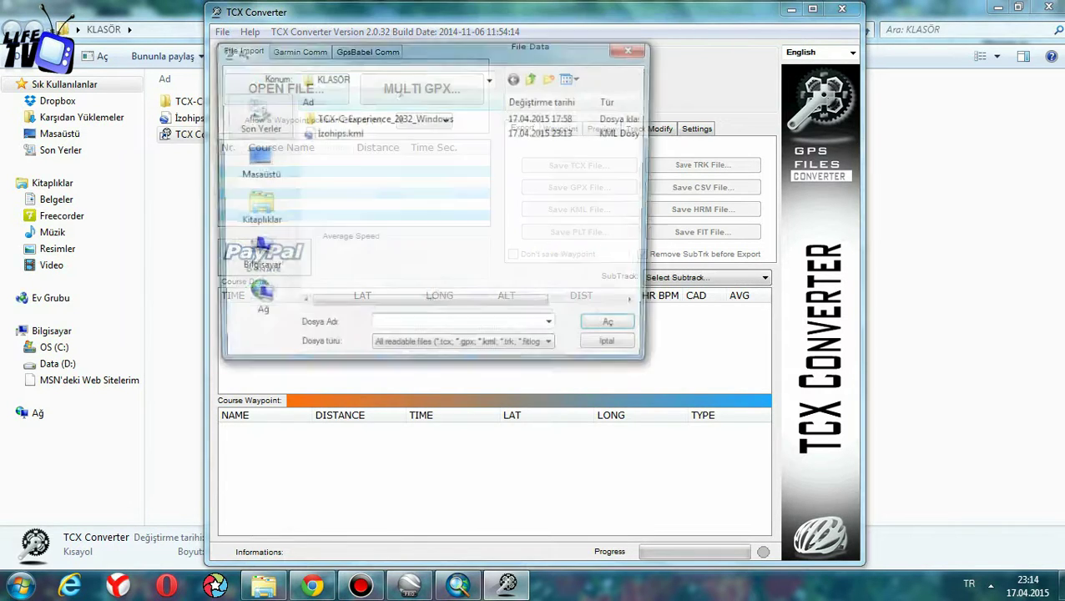
{"action": "left_click", "coordinate": [337, 133]}
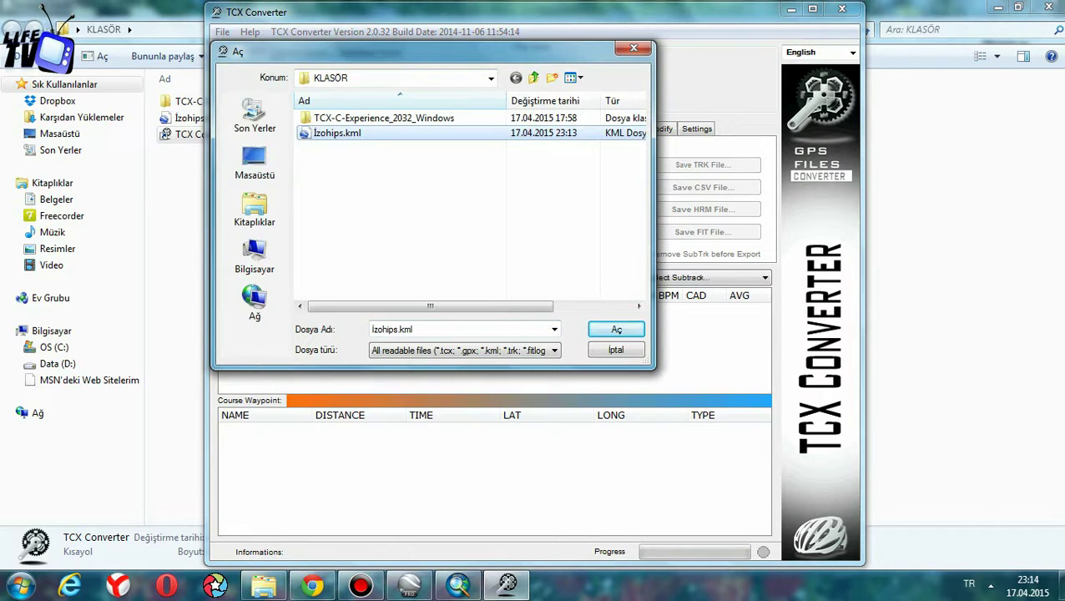
{"action": "key", "text": "Return"}
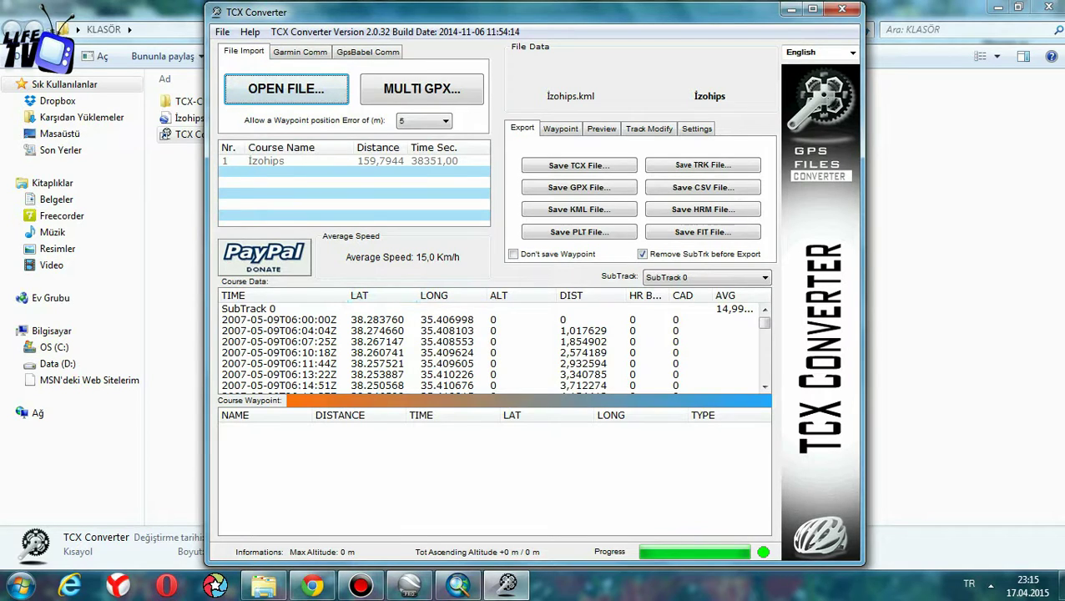
Step: Update the altitude data of the imported track, agreeing to erase and re-scan all altitudes
{"action": "mouse_move", "coordinate": [764, 322]}
{"action": "left_mouse_down"}
{"action": "mouse_move", "coordinate": [764, 374]}
{"action": "mouse_move", "coordinate": [764, 322]}
{"action": "left_mouse_up"}
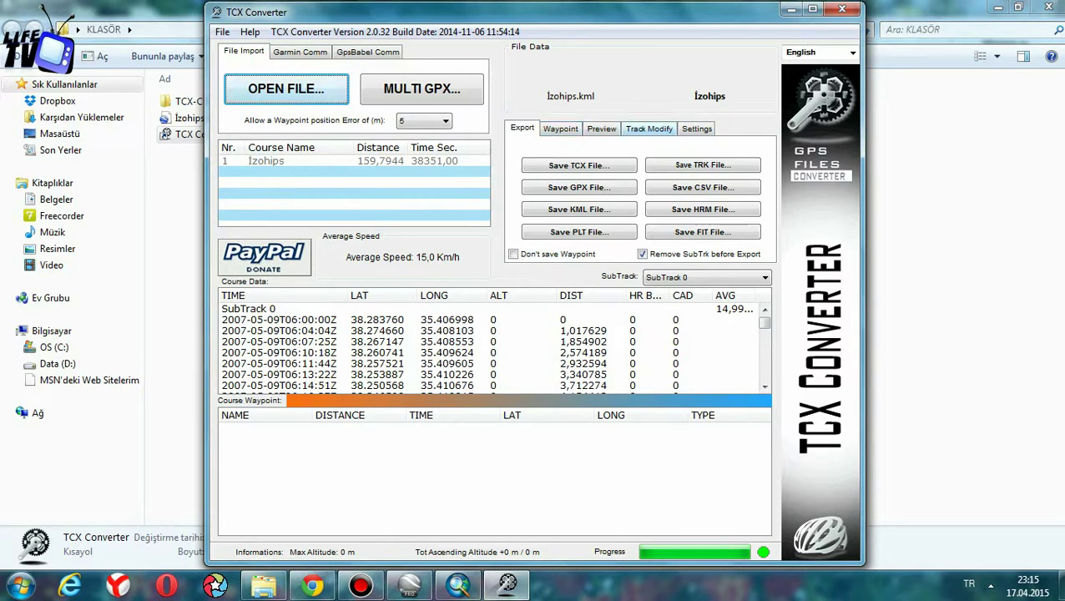
{"action": "left_click", "coordinate": [649, 129]}
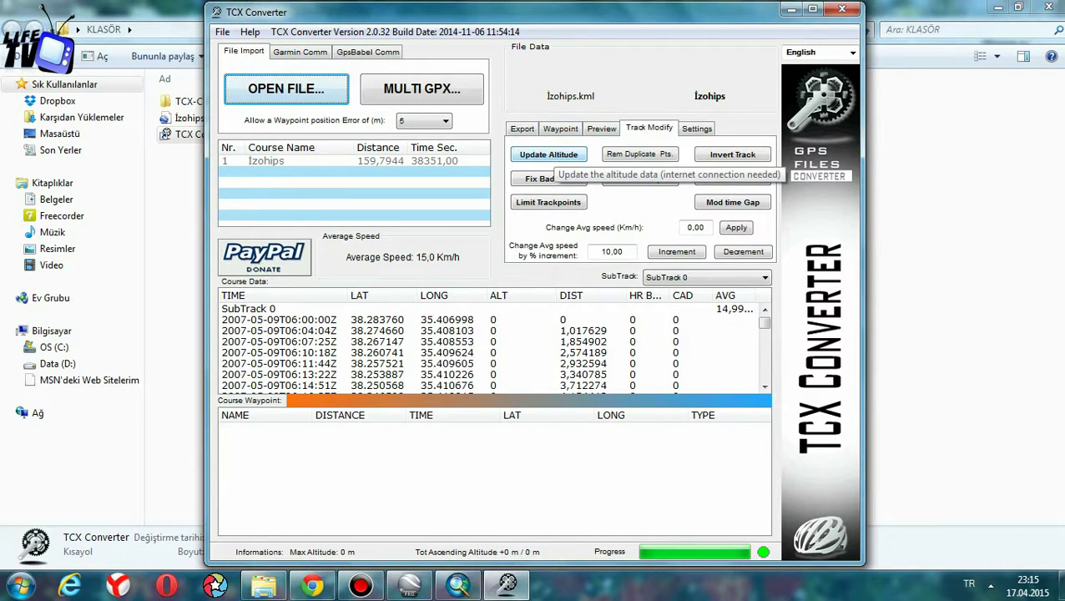
{"action": "left_click", "coordinate": [548, 155]}
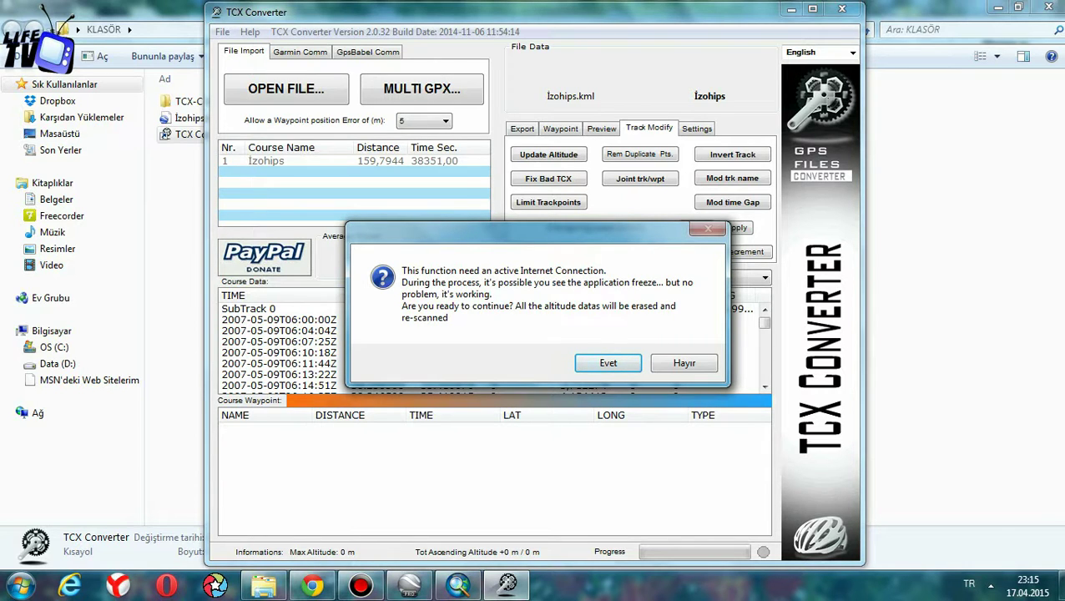
{"action": "key", "text": "Return"}
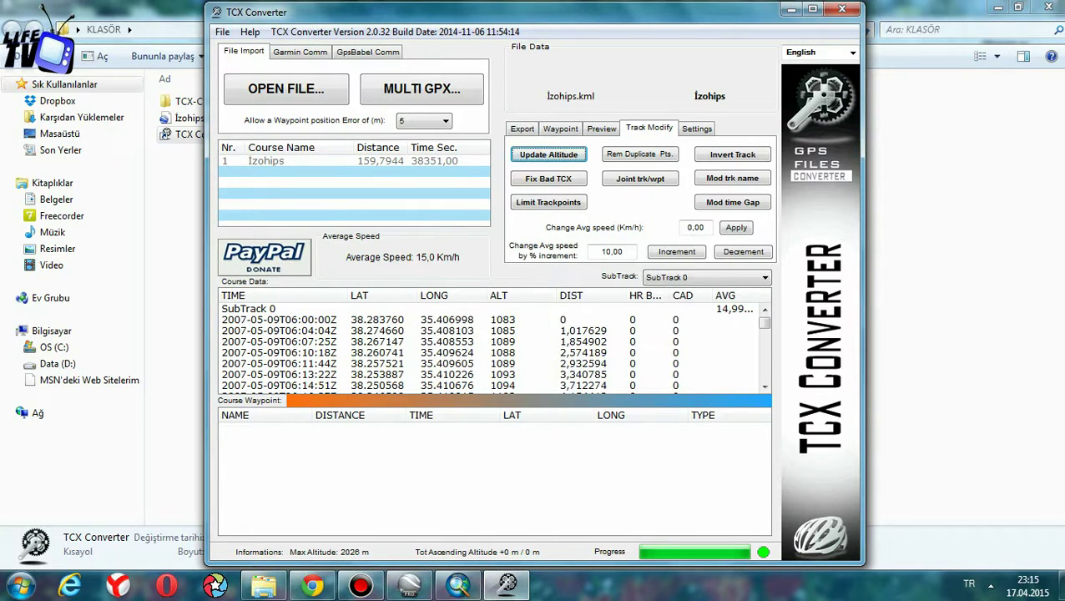
{"action": "mouse_move", "coordinate": [764, 322]}
{"action": "left_mouse_down"}
{"action": "mouse_move", "coordinate": [764, 374]}
{"action": "mouse_move", "coordinate": [763, 322]}
{"action": "left_mouse_up"}
Step: Export the track as İzohips.csv in the KLASÖR folder, using ";" as the cell separator
{"action": "left_click", "coordinate": [522, 128]}
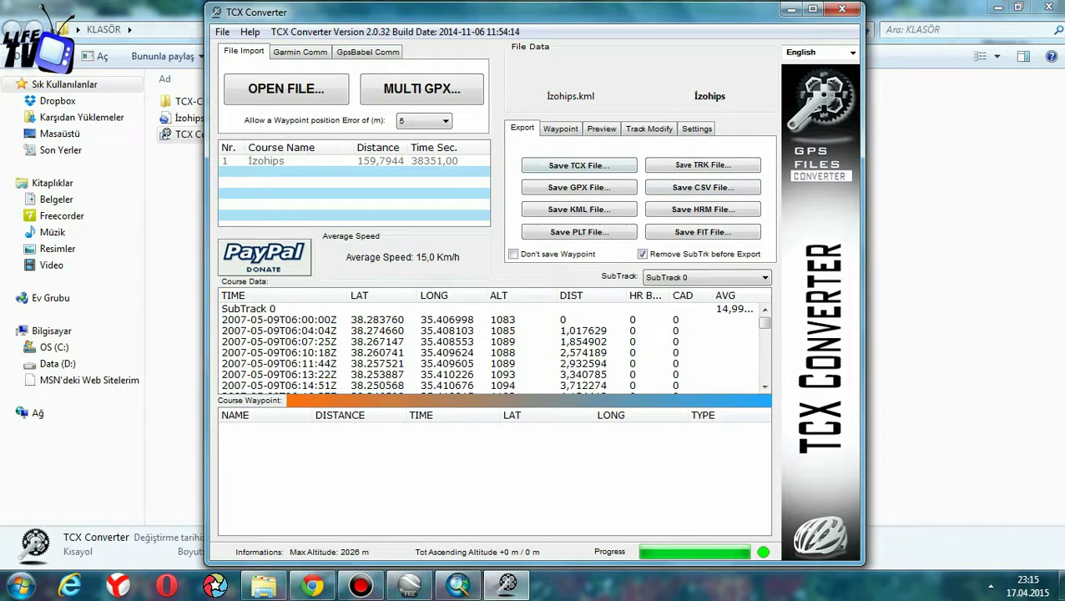
{"action": "left_click", "coordinate": [703, 187]}
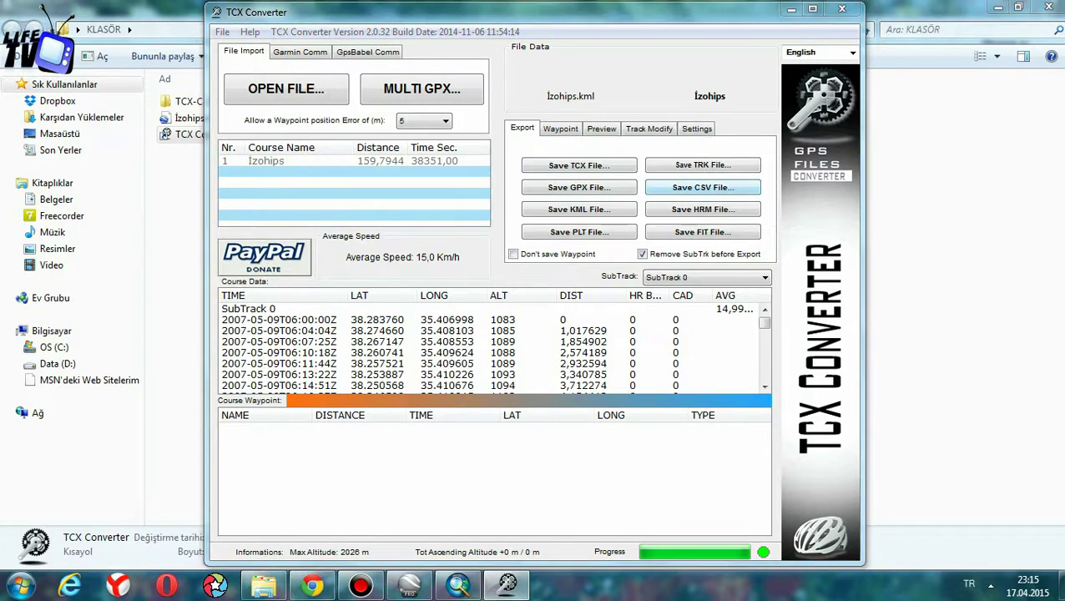
{"action": "left_click", "coordinate": [616, 329]}
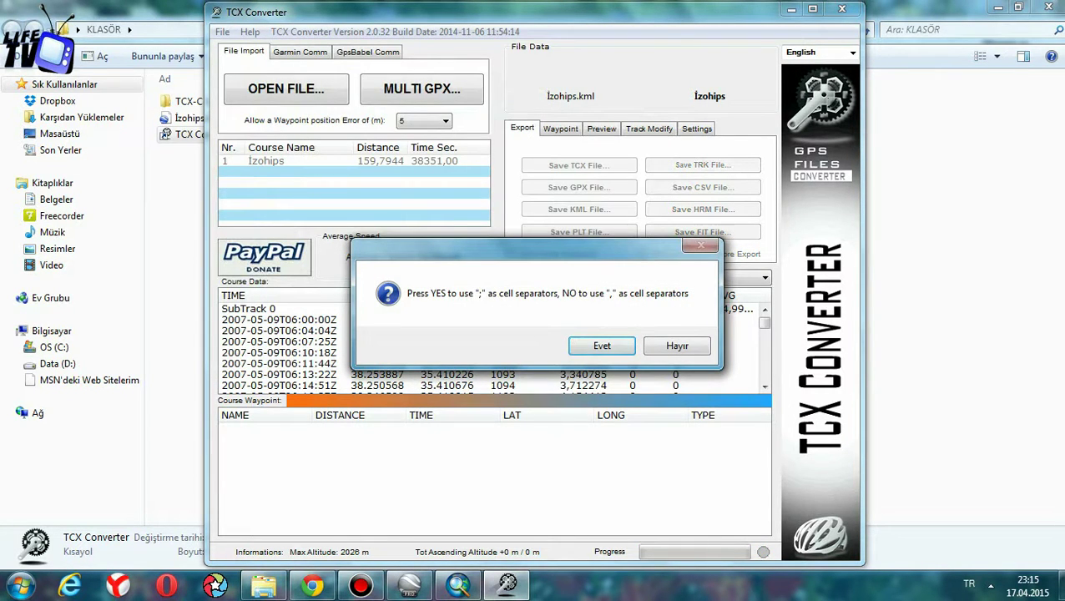
{"action": "key", "text": "Return"}
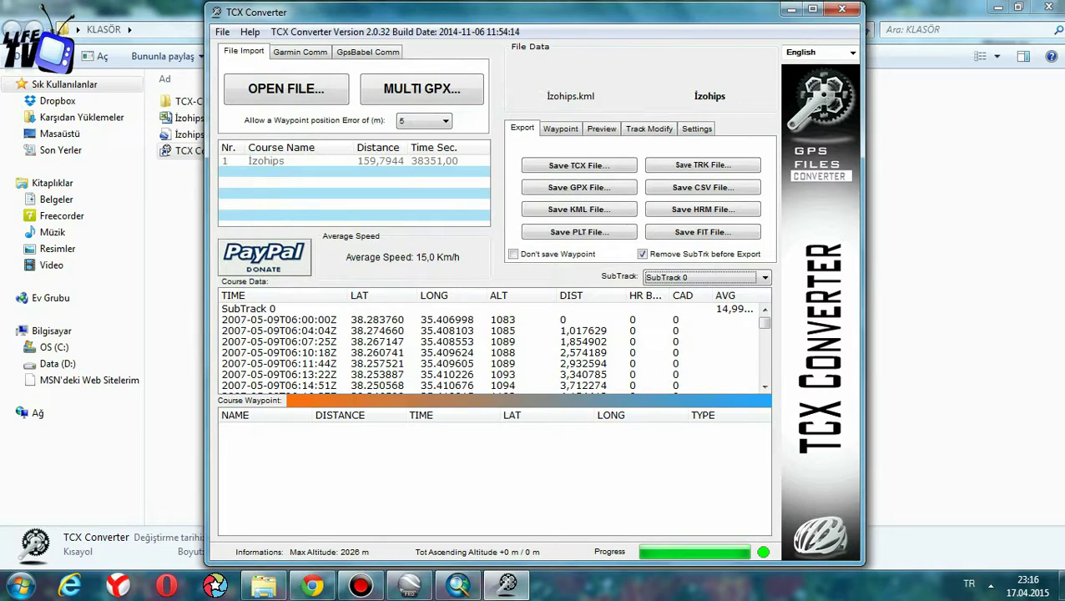
Step: Minimise TCX Converter and open İzohips.csv from the KLASÖR folder in Excel
{"action": "left_click", "coordinate": [790, 9]}
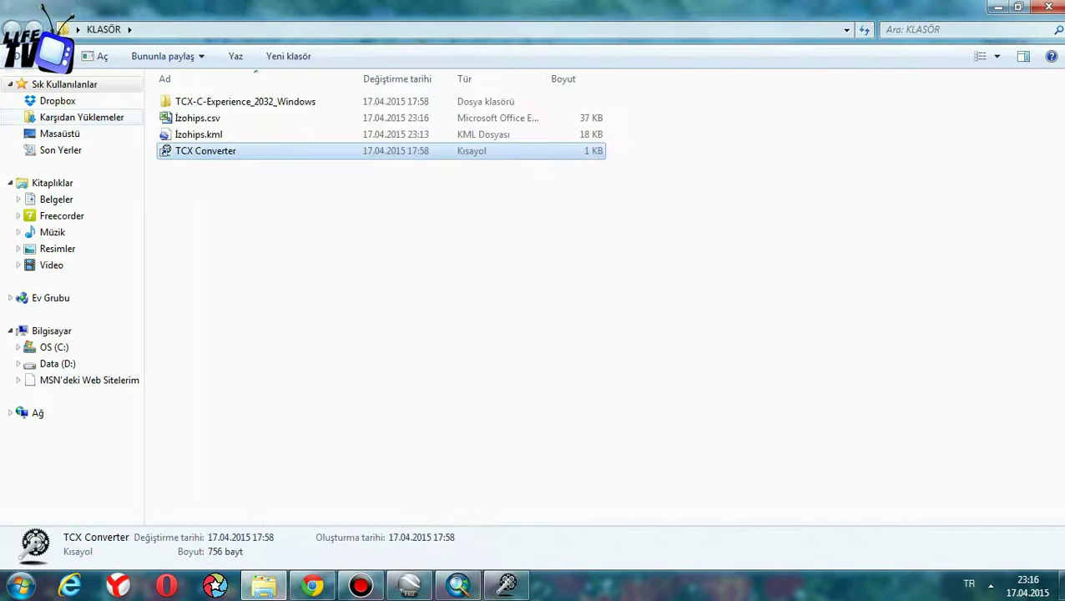
{"action": "left_click", "coordinate": [197, 117]}
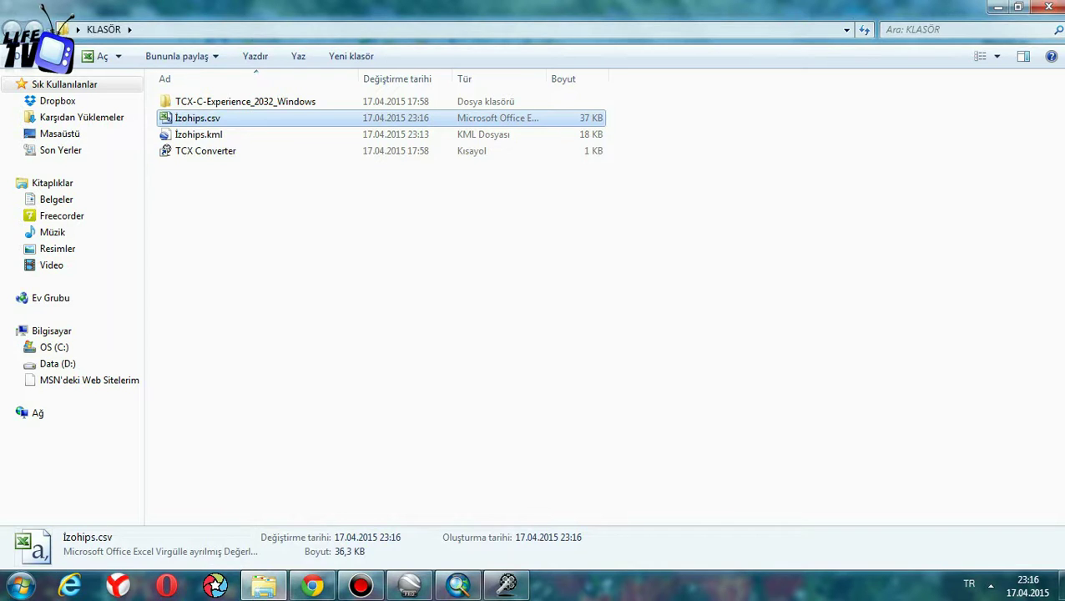
{"action": "mouse_move", "coordinate": [507, 585]}
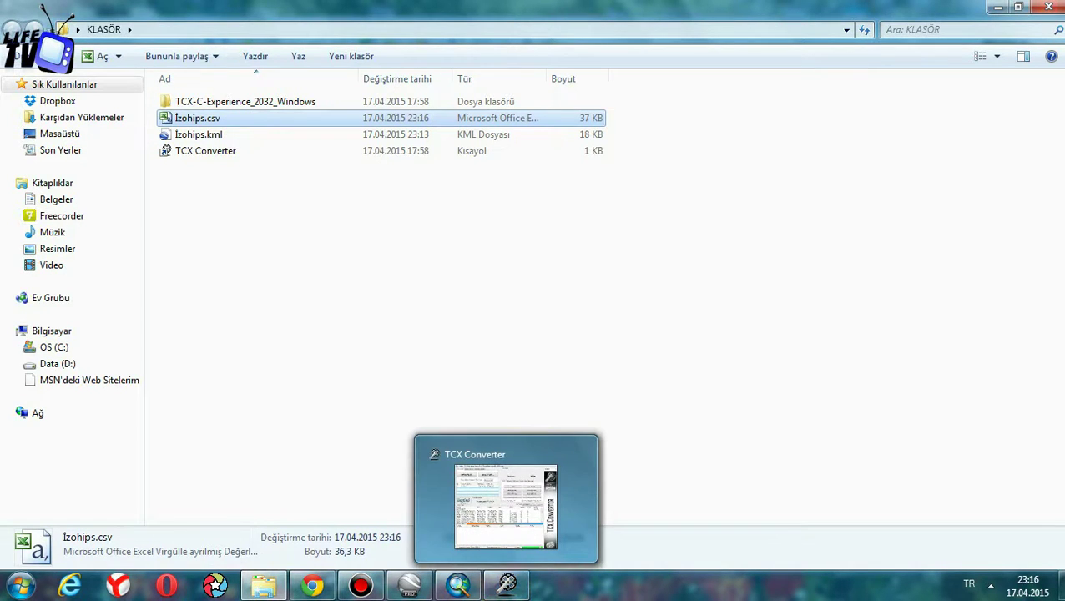
{"action": "key", "text": "Return"}
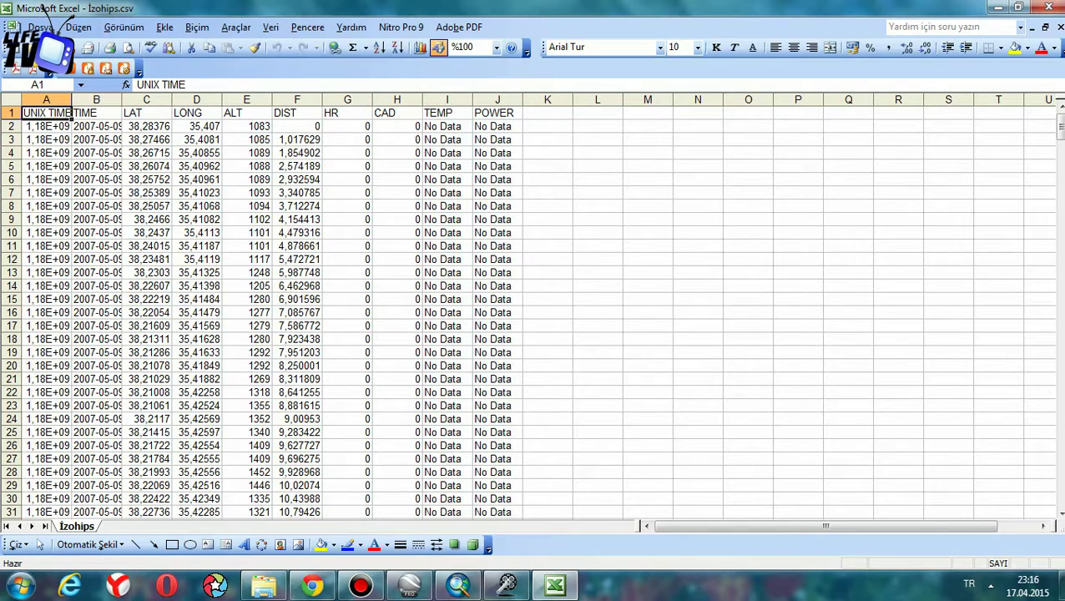
Step: Delete the UNIX TIME and TIME columns and the DIST through POWER columns, keeping only LAT, LONG and ALT
{"action": "left_click_drag", "start_coordinate": [46, 99], "coordinate": [124, 102]}
{"action": "right_click", "coordinate": [73, 149]}
{"action": "left_click", "coordinate": [92, 254]}
{"action": "left_click_drag", "start_coordinate": [196, 99], "coordinate": [399, 100]}
{"action": "right_click", "coordinate": [386, 148]}
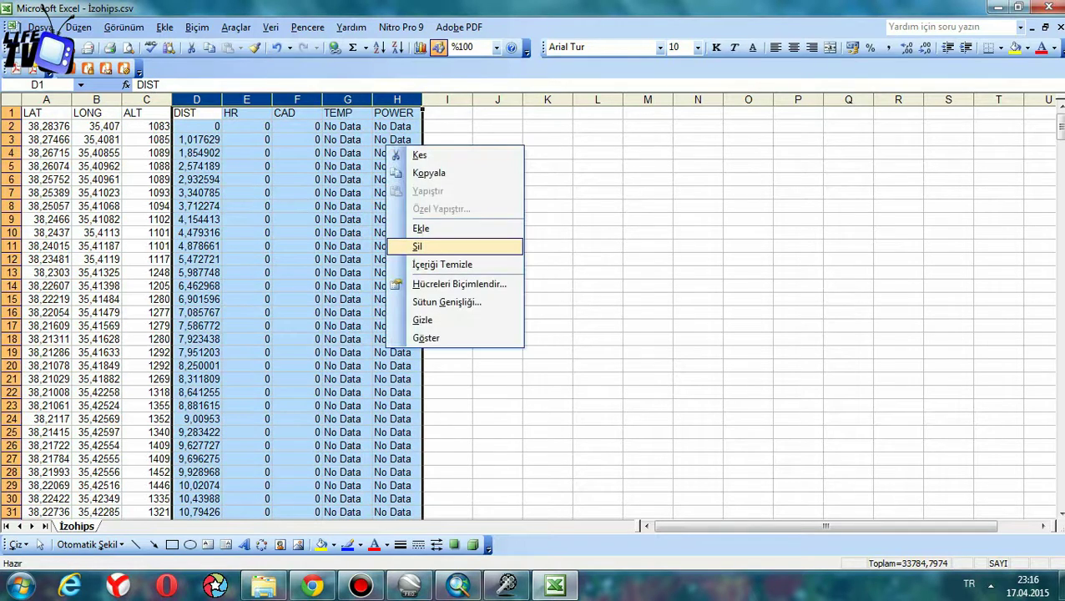
{"action": "left_click", "coordinate": [417, 246]}
{"action": "left_click", "coordinate": [197, 192]}
Step: Swap the coordinate columns by way of empty column E, placing LONG in column A and LAT in column B
{"action": "left_click", "coordinate": [46, 99]}
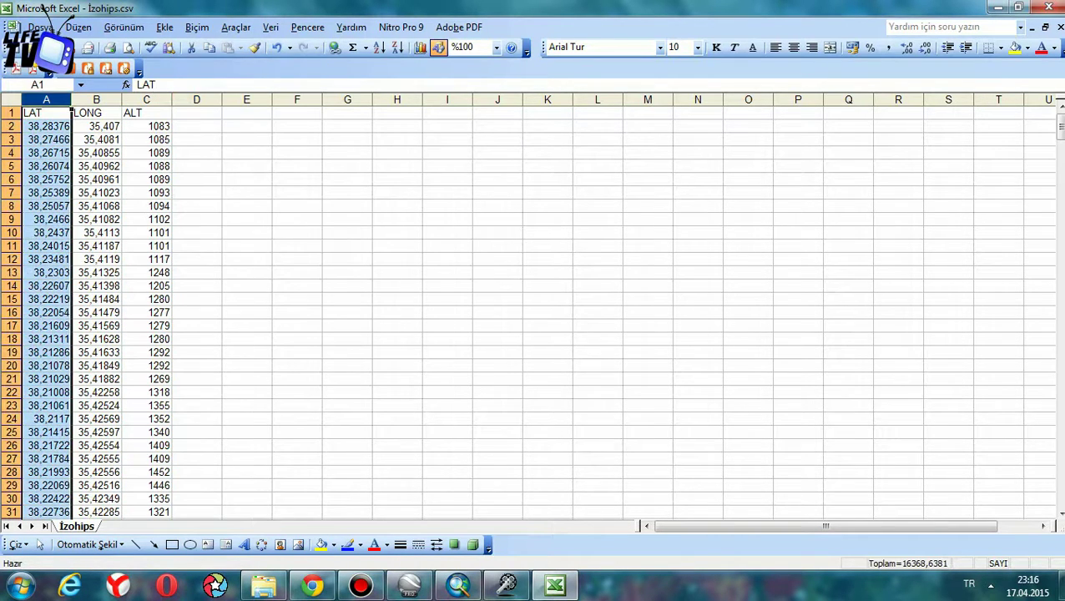
{"action": "left_click_drag", "start_coordinate": [46, 112], "coordinate": [268, 113]}
{"action": "left_click", "coordinate": [46, 99]}
{"action": "left_click", "coordinate": [96, 113]}
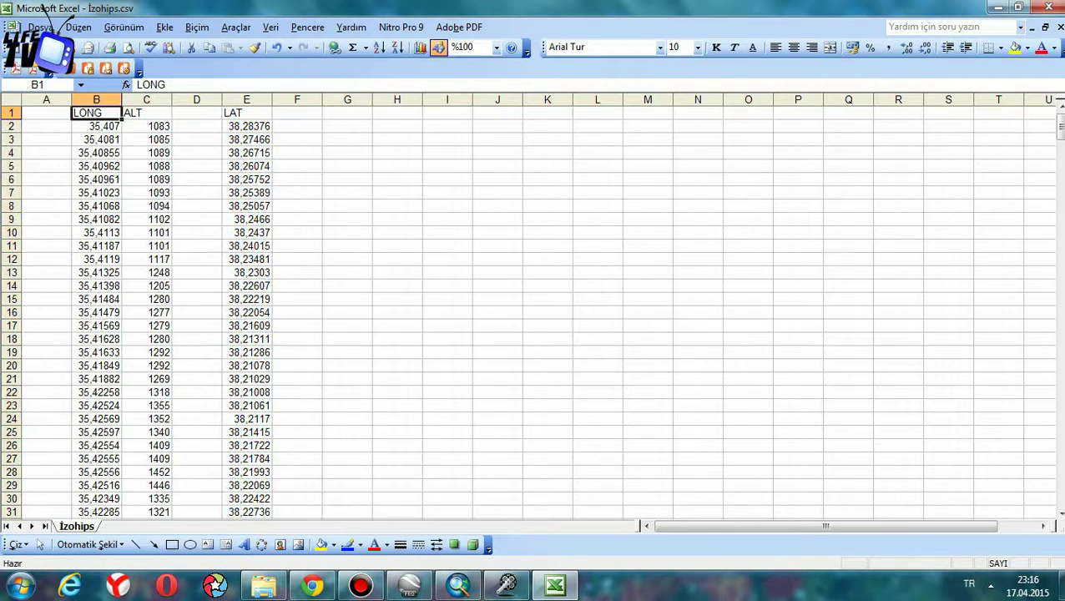
{"action": "left_click", "coordinate": [96, 99]}
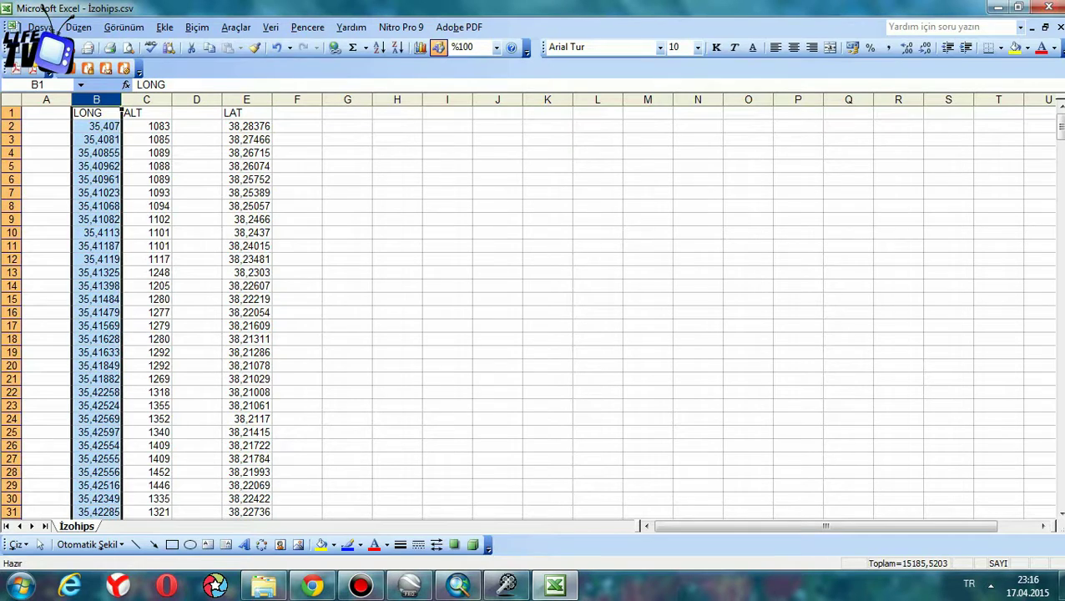
{"action": "left_click_drag", "start_coordinate": [72, 112], "coordinate": [37, 94]}
{"action": "left_click", "coordinate": [246, 112]}
{"action": "left_click", "coordinate": [246, 99]}
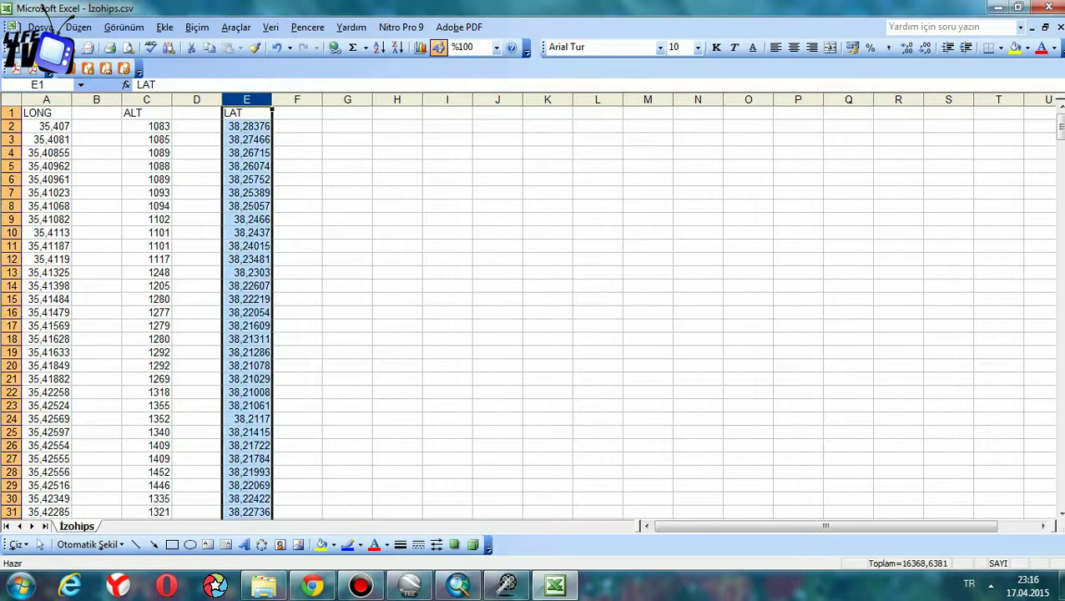
{"action": "left_click_drag", "start_coordinate": [223, 250], "coordinate": [74, 251]}
Step: Delete the header row containing the LONG, LAT and ALT labels
{"action": "left_click", "coordinate": [10, 112]}
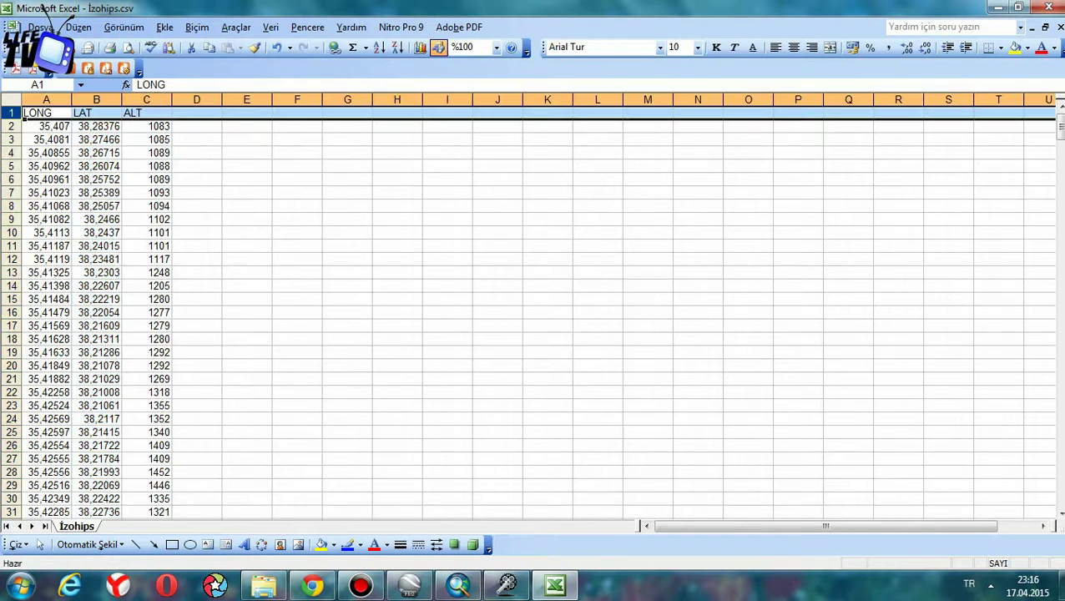
{"action": "right_click", "coordinate": [12, 114]}
{"action": "left_click", "coordinate": [48, 217]}
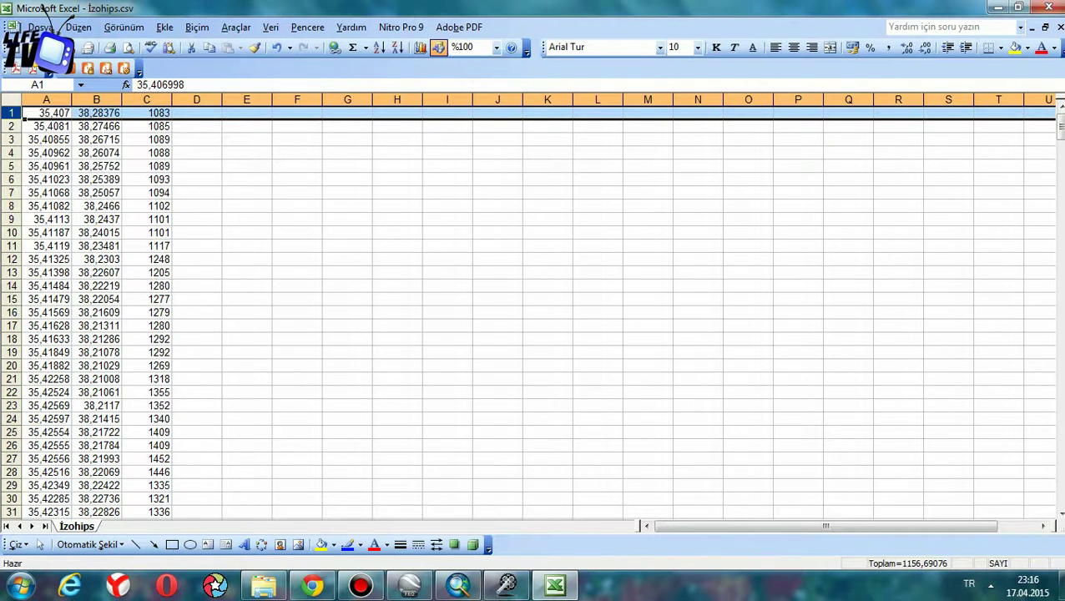
Step: Close the workbook, saving its changes over İzohips.csv in the KLASÖR folder and keeping the comma-delimited CSV format
{"action": "left_click", "coordinate": [398, 258]}
{"action": "left_click", "coordinate": [1048, 8]}
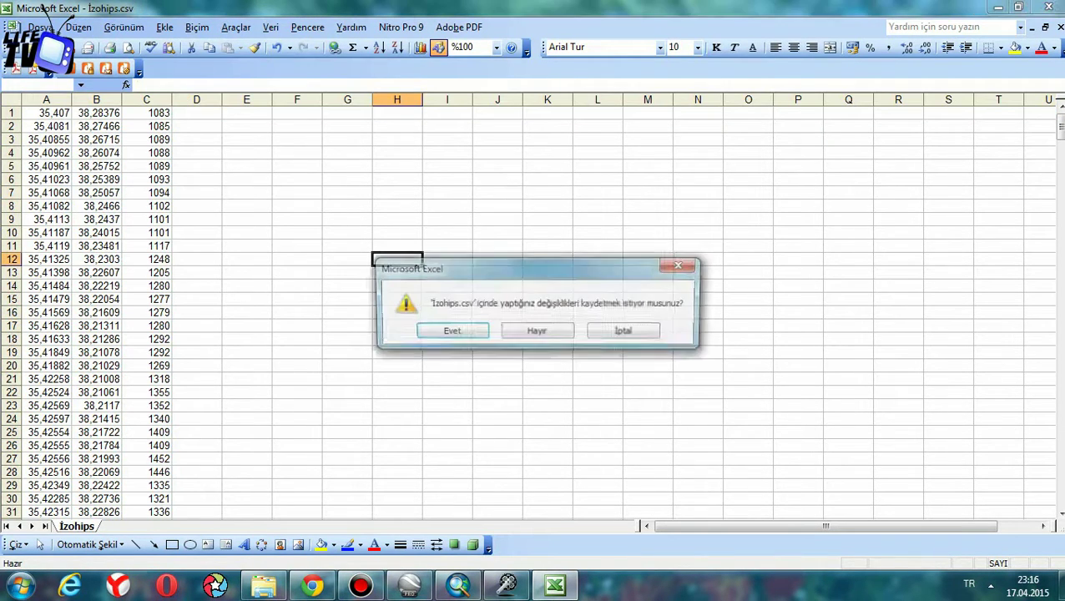
{"action": "left_click", "coordinate": [449, 330]}
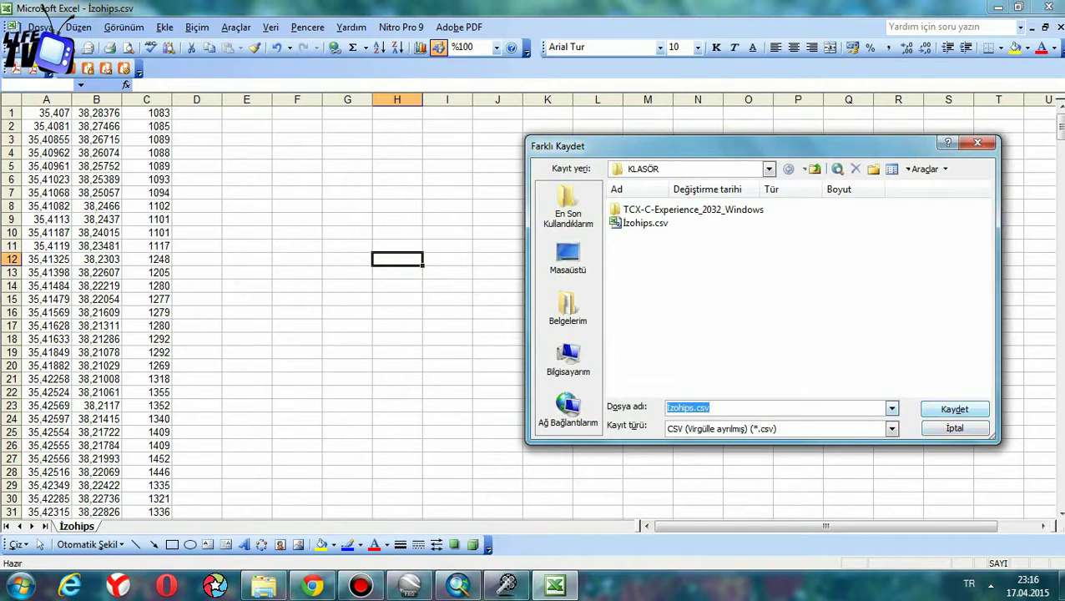
{"action": "key", "text": "Return"}
{"action": "key", "text": "Return"}
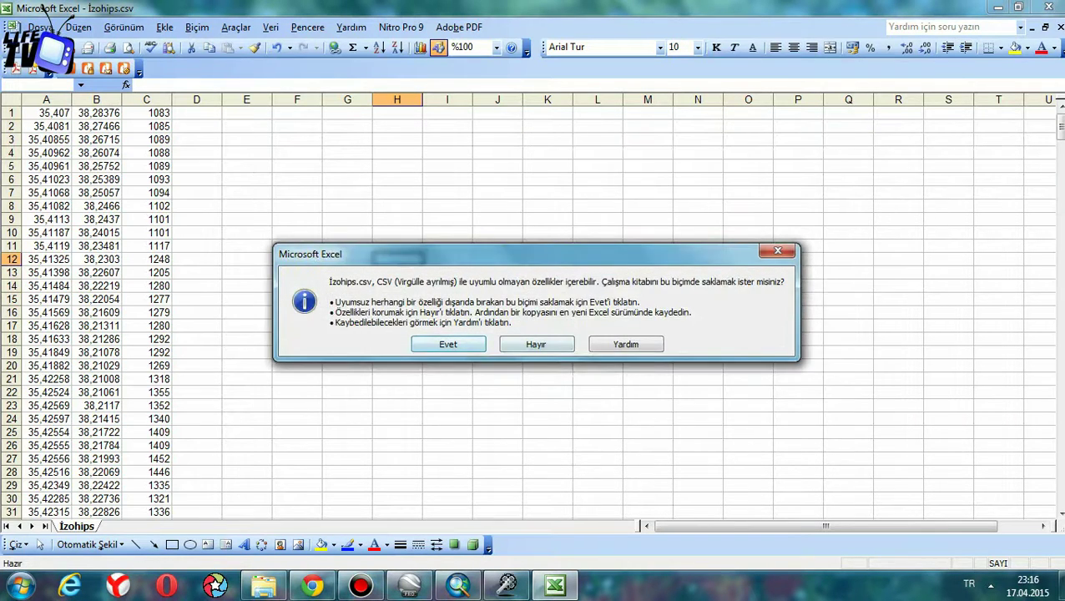
{"action": "key", "text": "Return"}
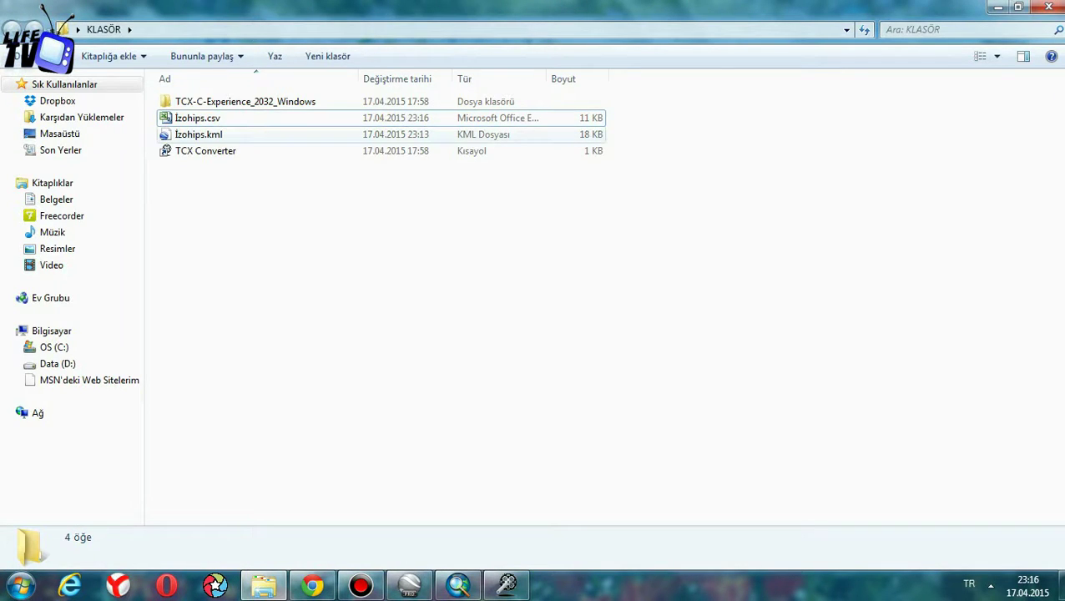
Step: Reopen İzohips.csv to check the saved columns, close it and switch to ArcMap
{"action": "key", "text": "Return"}
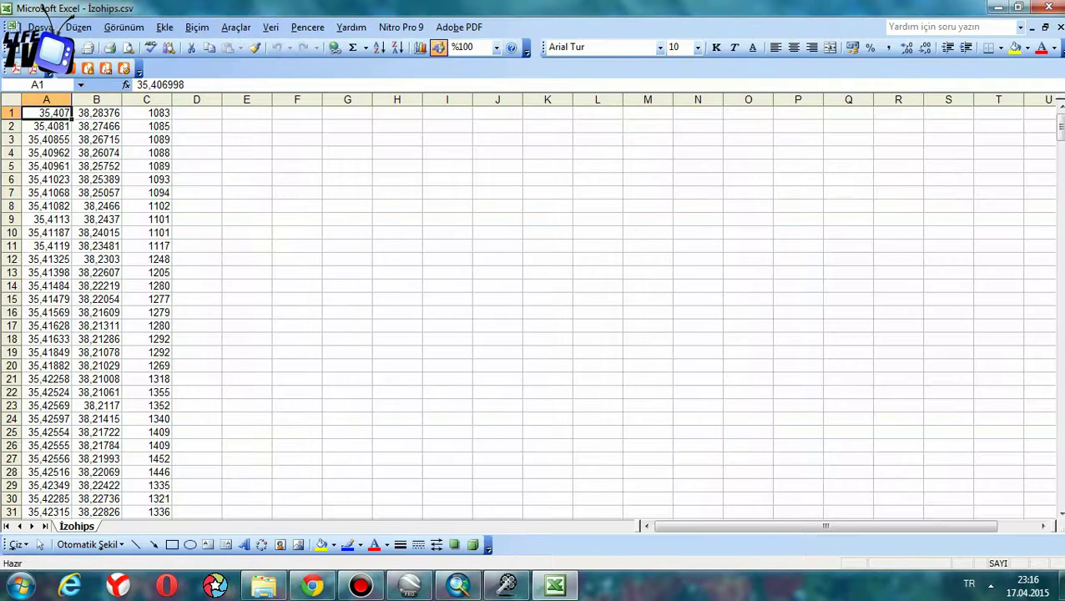
{"action": "left_click", "coordinate": [1048, 6]}
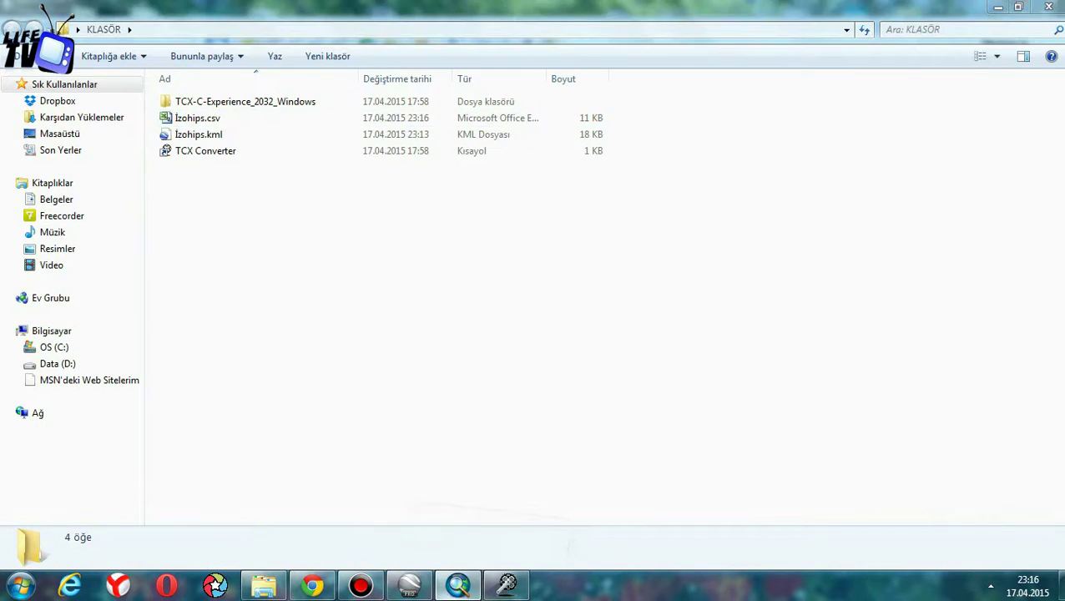
{"action": "left_click", "coordinate": [458, 584]}
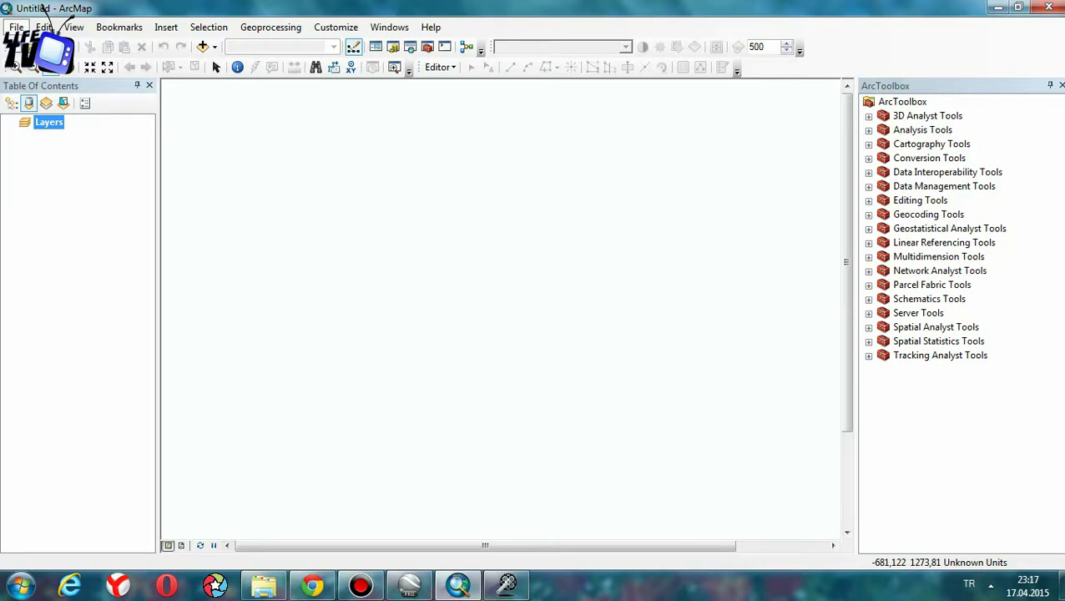
{"action": "left_click", "coordinate": [16, 27]}
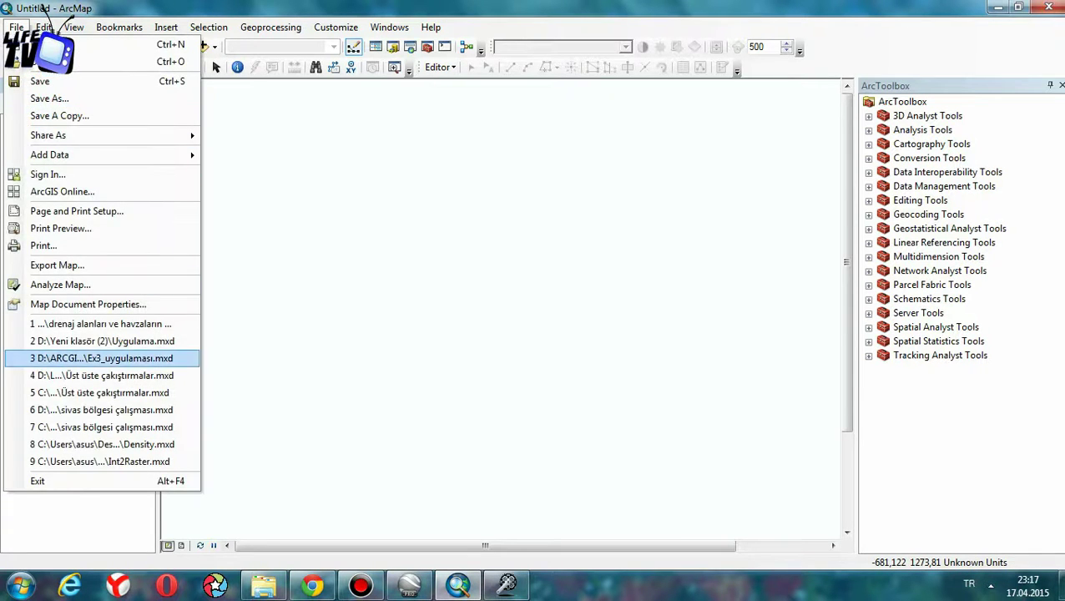
{"action": "mouse_move", "coordinate": [100, 154]}
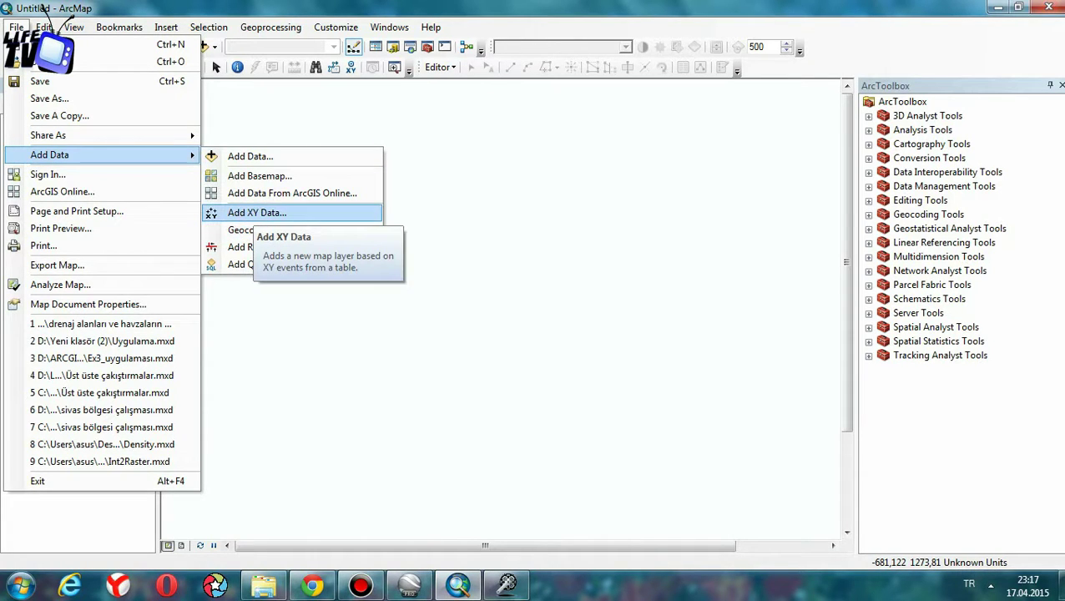
{"action": "left_click", "coordinate": [257, 213]}
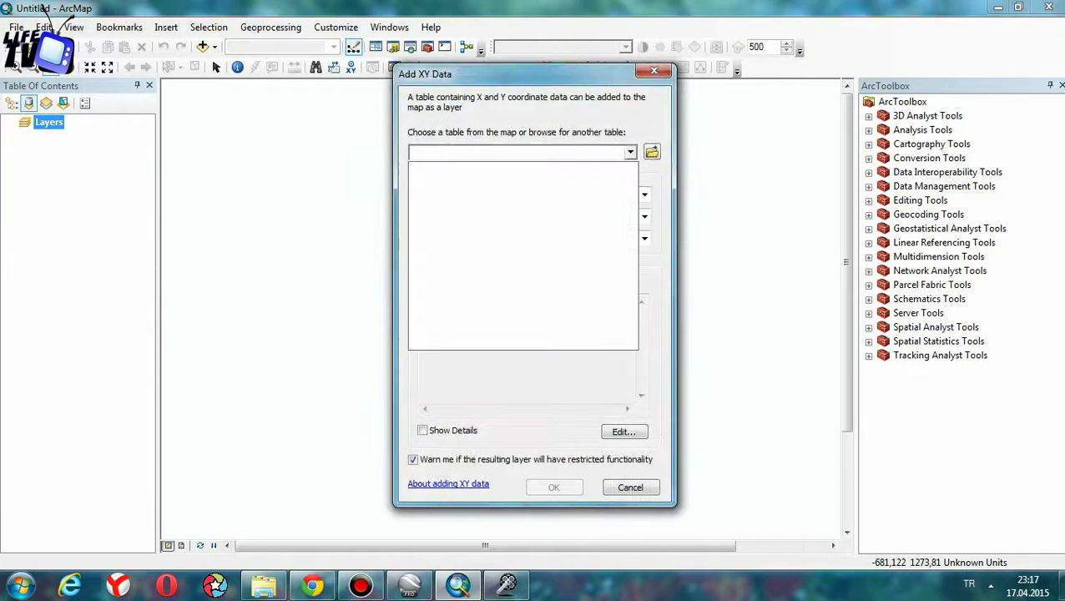
{"action": "left_click", "coordinate": [651, 152]}
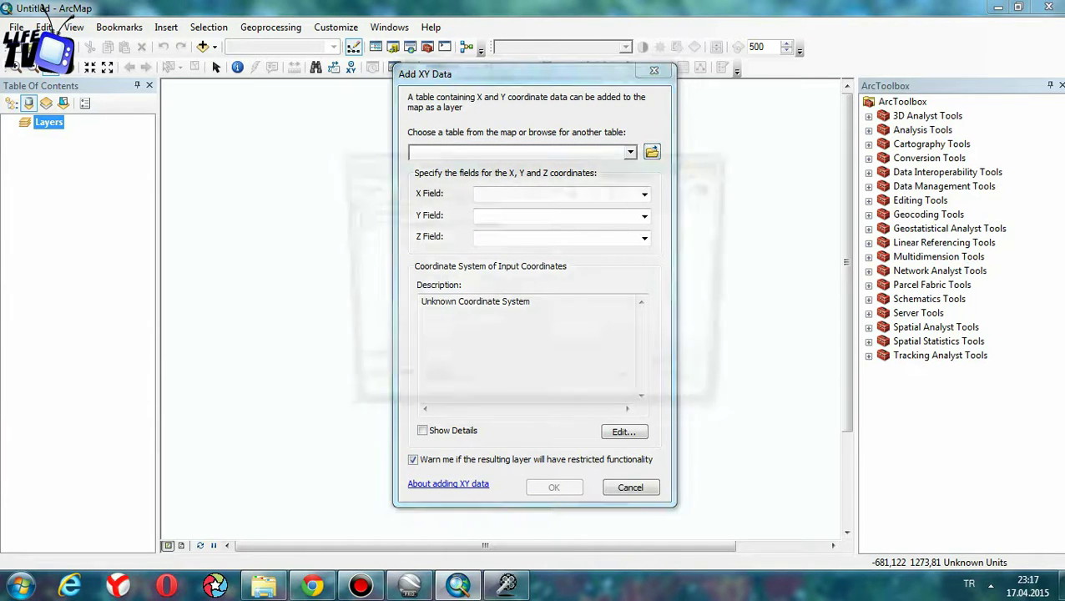
{"action": "left_click", "coordinate": [380, 211]}
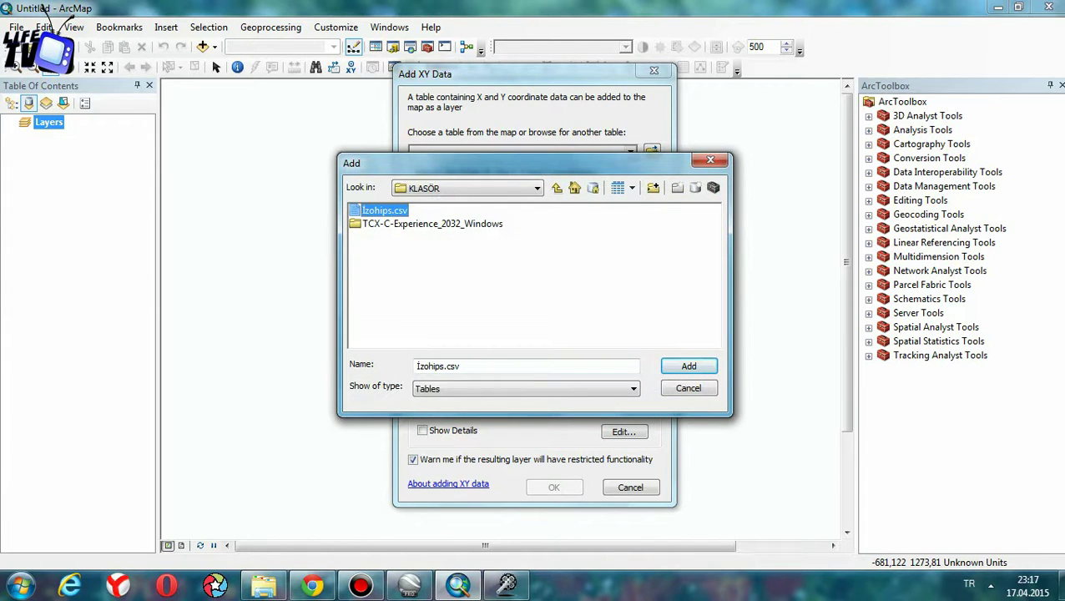
{"action": "key", "text": "Return"}
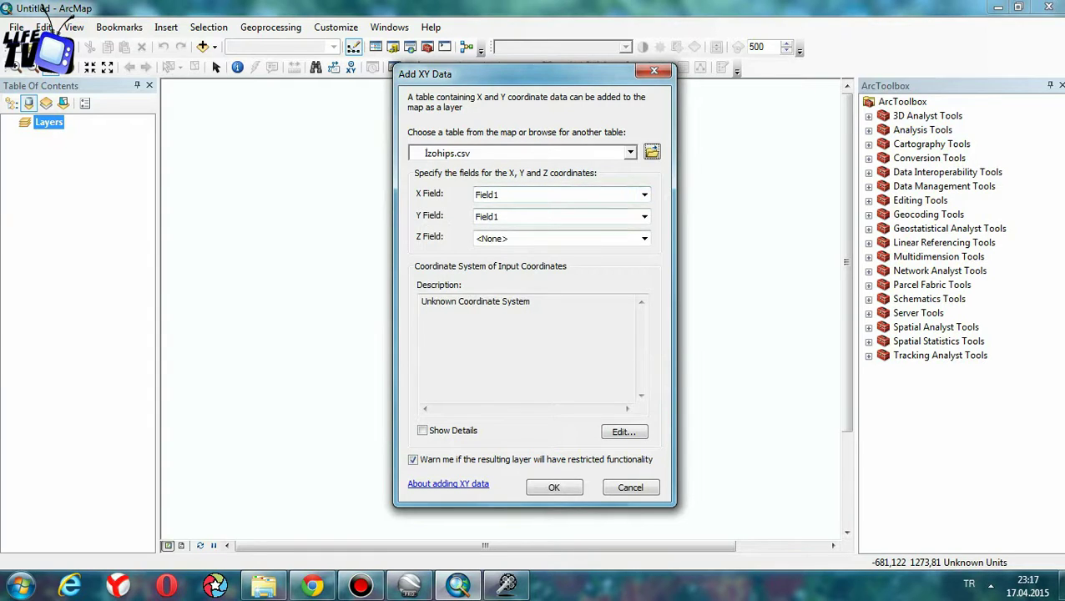
{"action": "left_click", "coordinate": [644, 195]}
{"action": "left_click", "coordinate": [555, 209]}
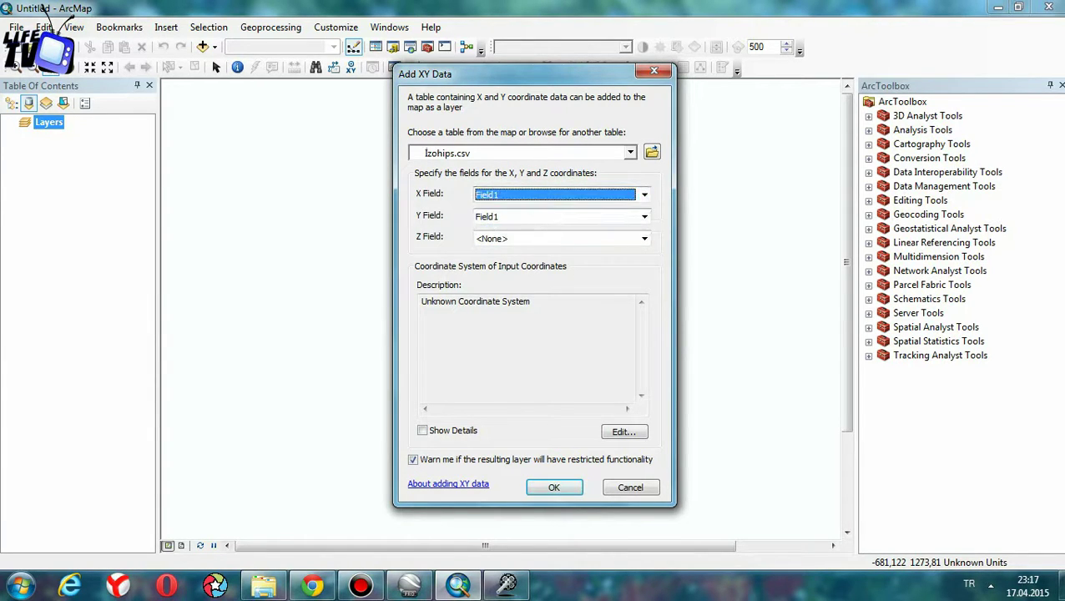
{"action": "left_click", "coordinate": [644, 216]}
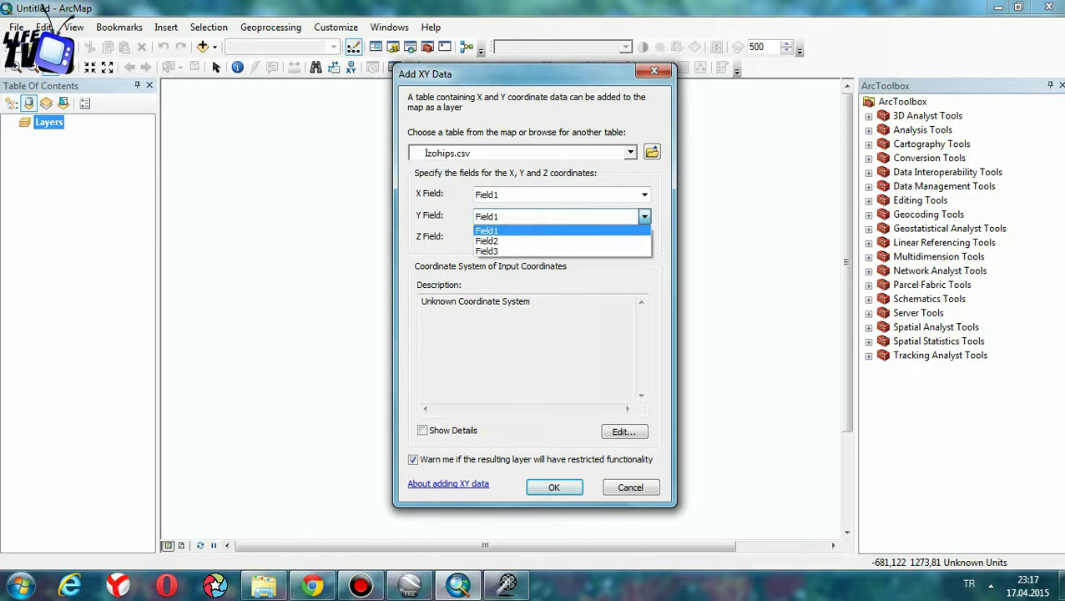
{"action": "left_click", "coordinate": [486, 240]}
{"action": "left_click", "coordinate": [644, 238]}
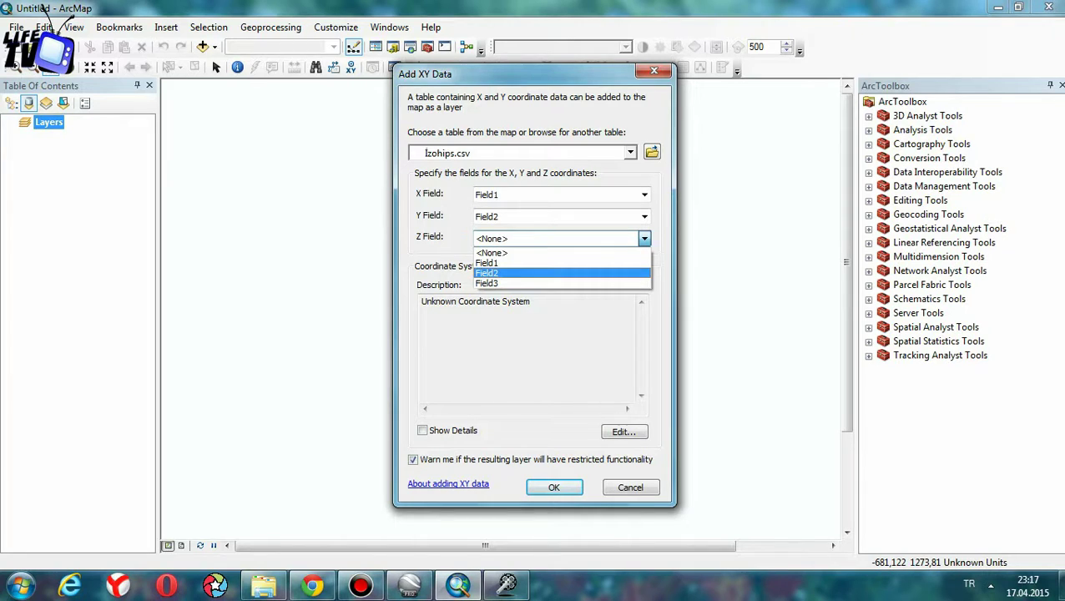
{"action": "left_click", "coordinate": [486, 282]}
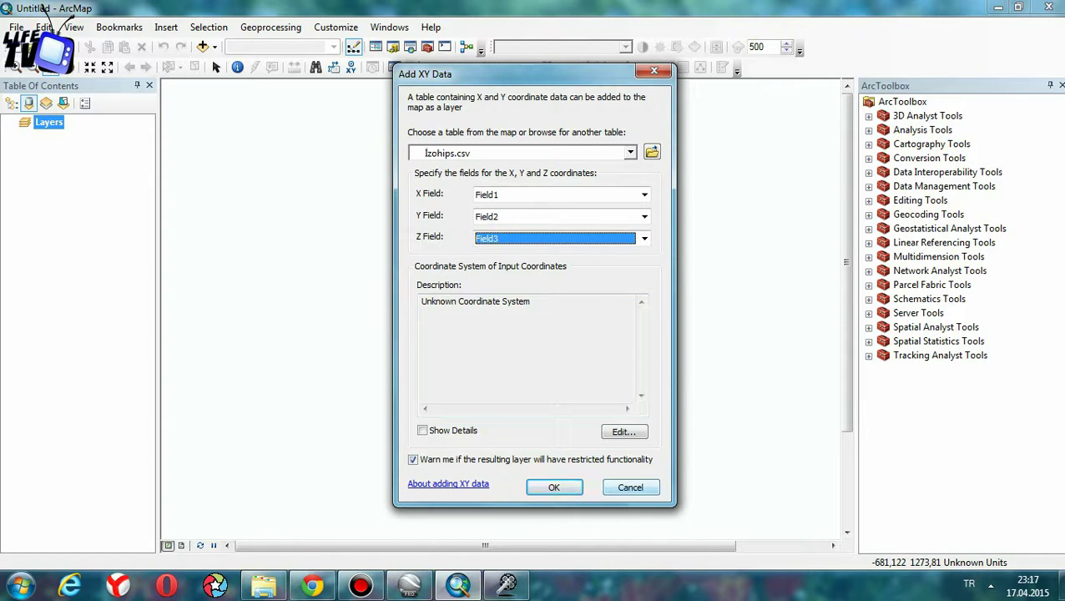
{"action": "left_click", "coordinate": [630, 487]}
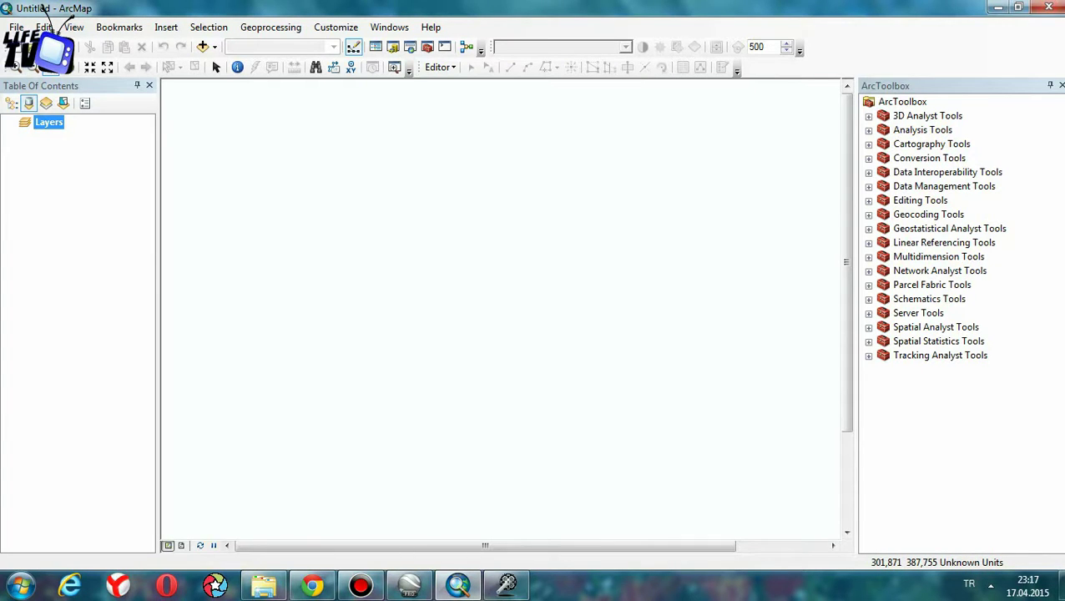
Step: Set the data frame's coordinate system to GCS_WGS_1984 from the favorites
{"action": "right_click", "coordinate": [417, 222]}
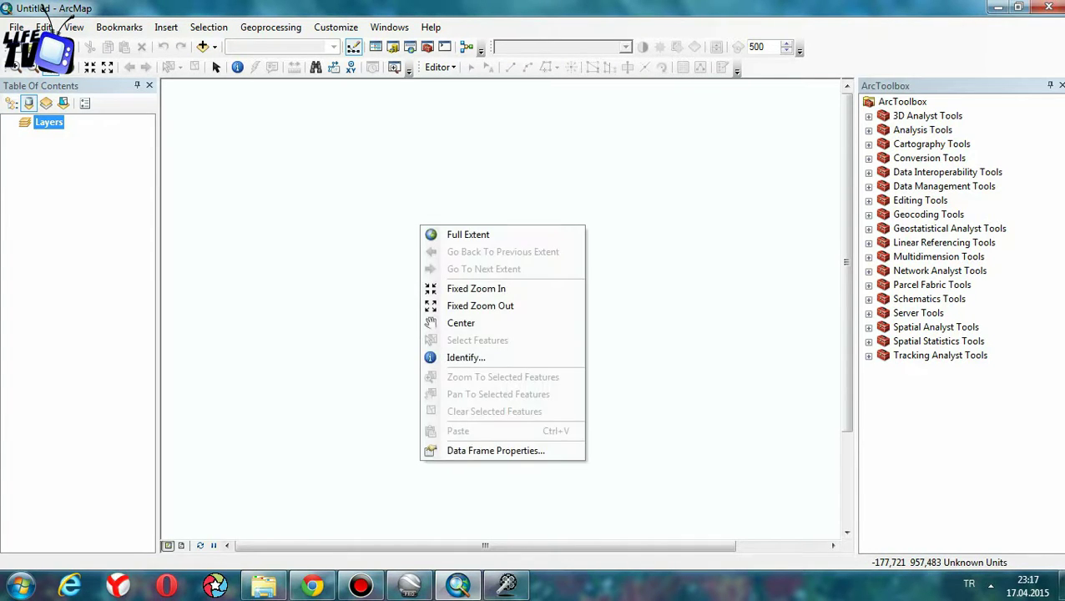
{"action": "left_click", "coordinate": [476, 450]}
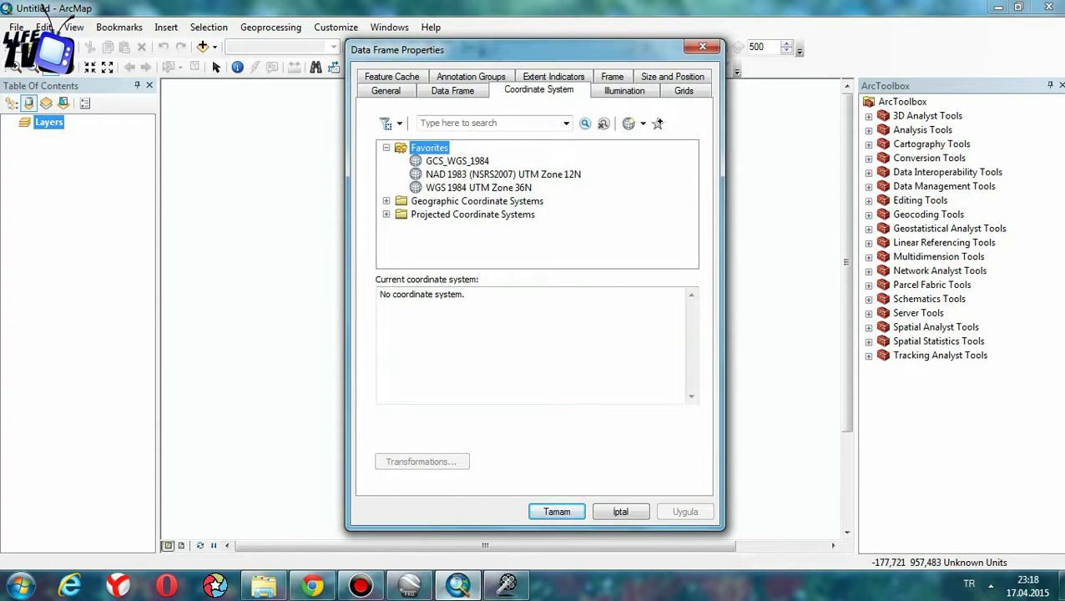
{"action": "left_click", "coordinate": [508, 584]}
{"action": "left_click", "coordinate": [456, 161]}
{"action": "left_click", "coordinate": [556, 511]}
{"action": "key", "text": "Return"}
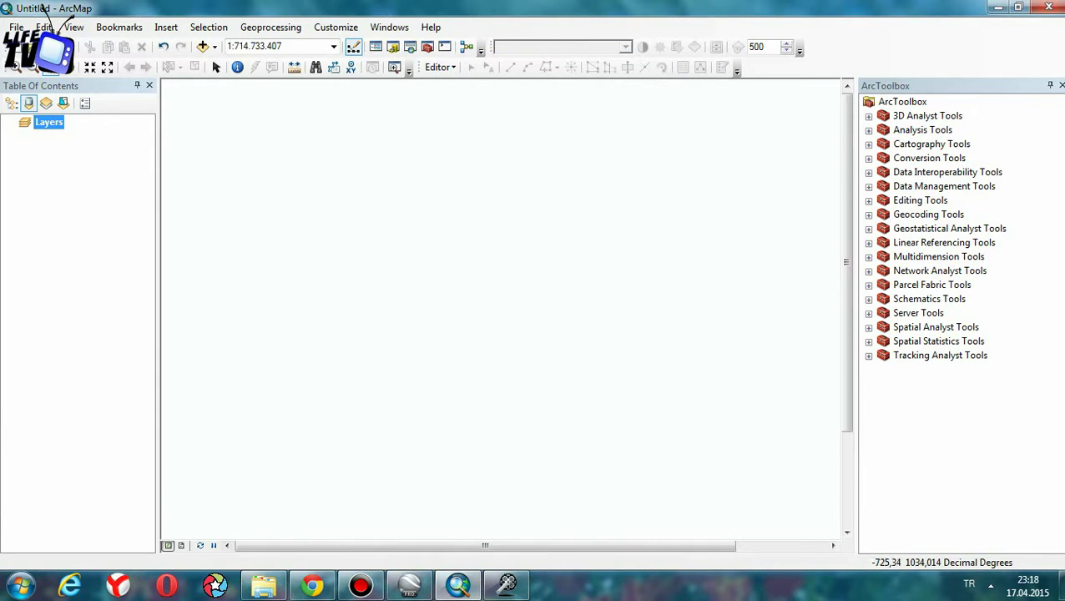
Step: Start Add XY Data and load İzohips.csv from the KLASÖR folder as the coordinate table
{"action": "right_click", "coordinate": [50, 122]}
{"action": "left_click", "coordinate": [16, 27]}
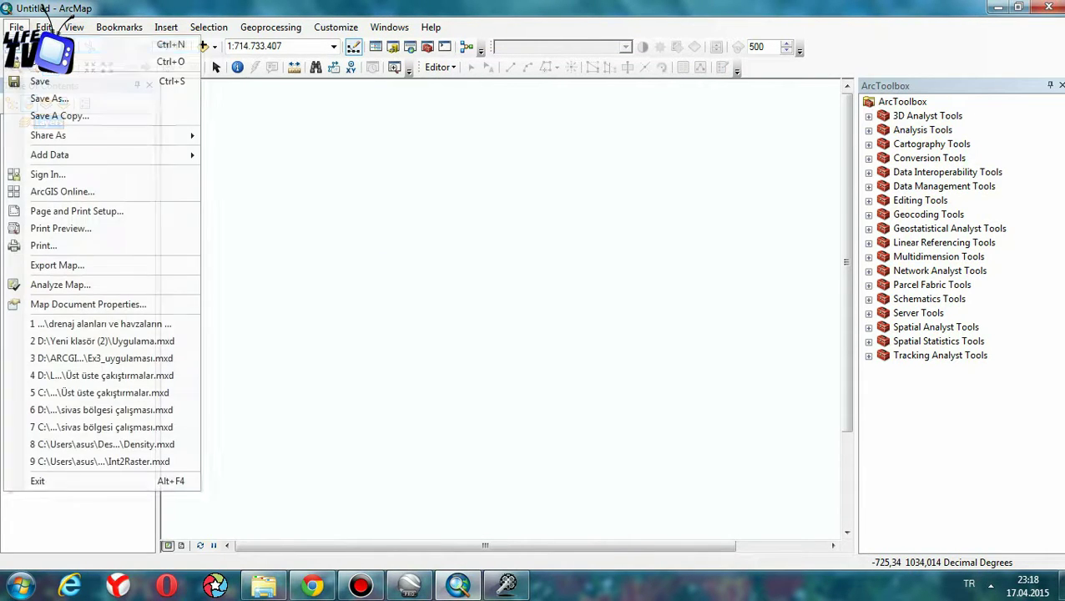
{"action": "key", "text": "Right"}
{"action": "key", "text": "Down"}
{"action": "key", "text": "Down"}
{"action": "key", "text": "Down"}
{"action": "key", "text": "Return"}
{"action": "key", "text": "shift+Tab"}
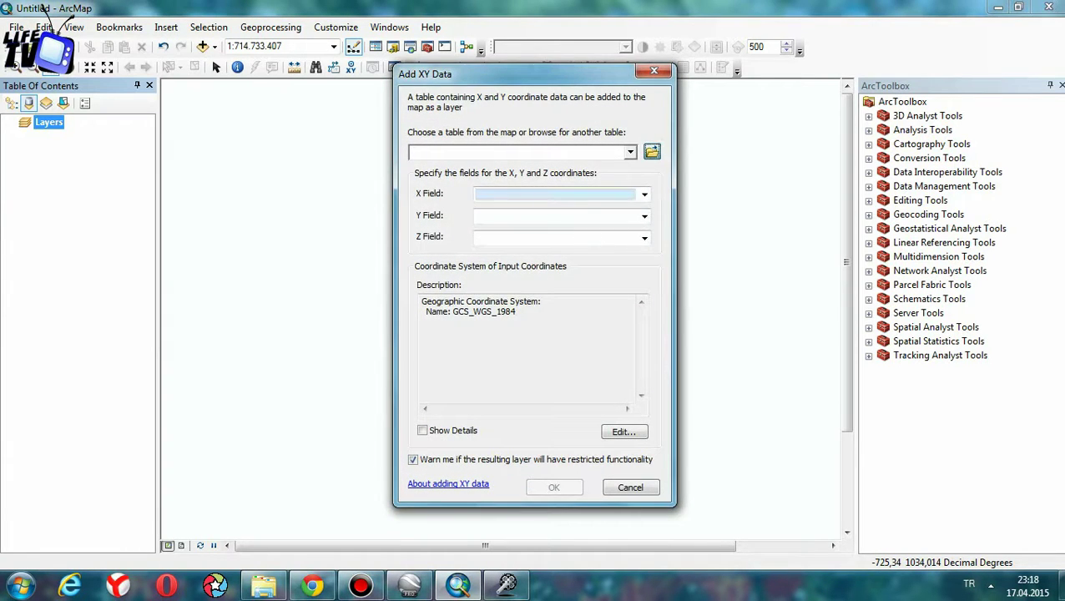
{"action": "key", "text": "Return"}
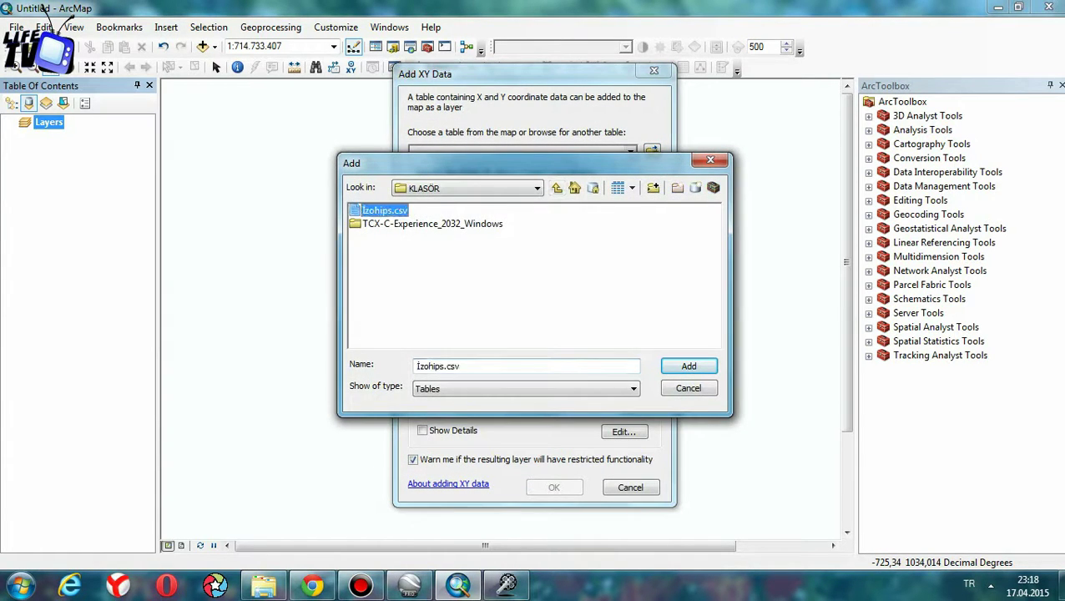
{"action": "key", "text": "Return"}
Step: Assign Field2 as Y and Field3 as Z, keeping Field1 as X, and add the points to the map despite the missing Object-ID field
{"action": "left_click", "coordinate": [644, 216]}
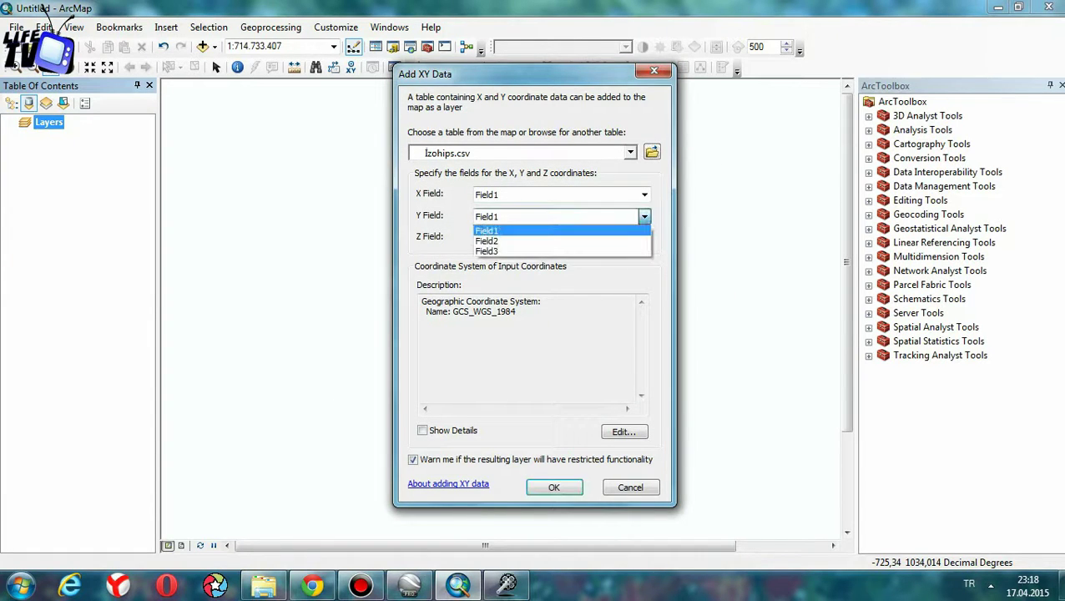
{"action": "left_click", "coordinate": [561, 240]}
{"action": "left_click", "coordinate": [643, 238]}
{"action": "key", "text": "Down"}
{"action": "key", "text": "Down"}
{"action": "key", "text": "Down"}
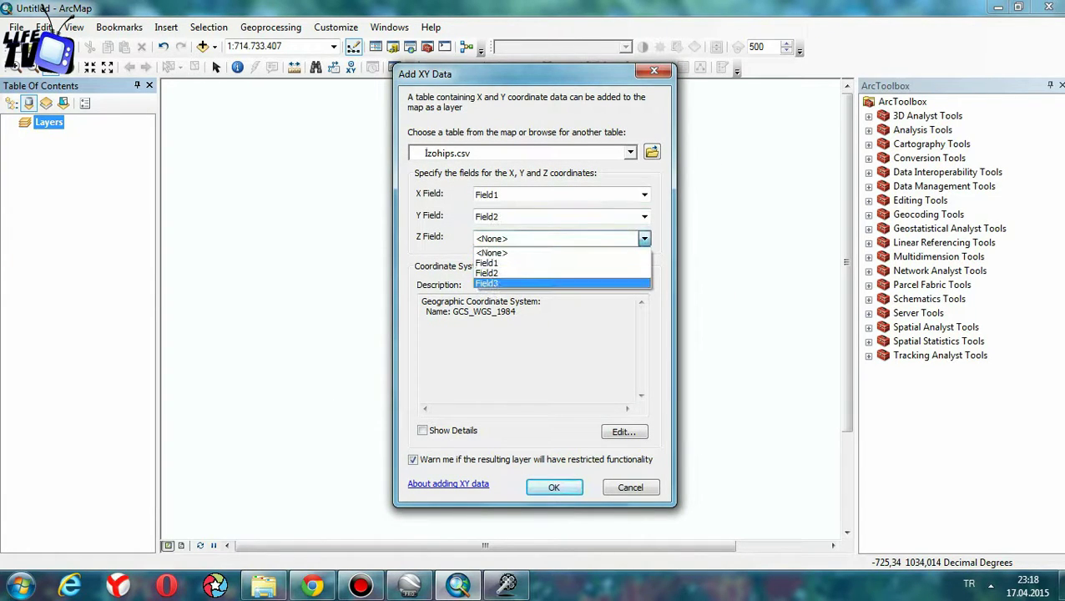
{"action": "key", "text": "Return"}
{"action": "key", "text": "Tab"}
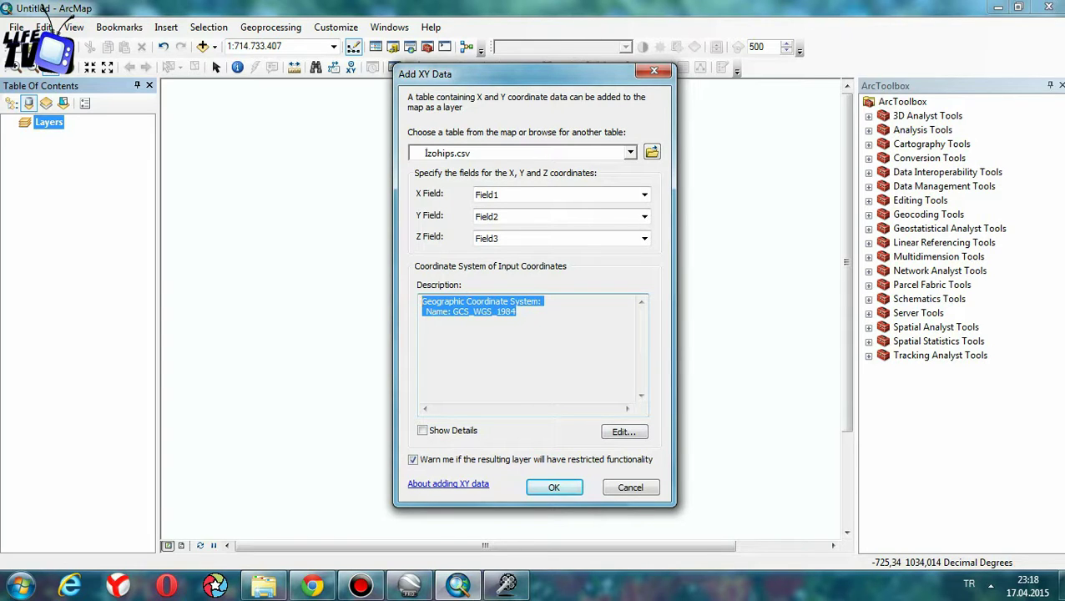
{"action": "key", "text": "Return"}
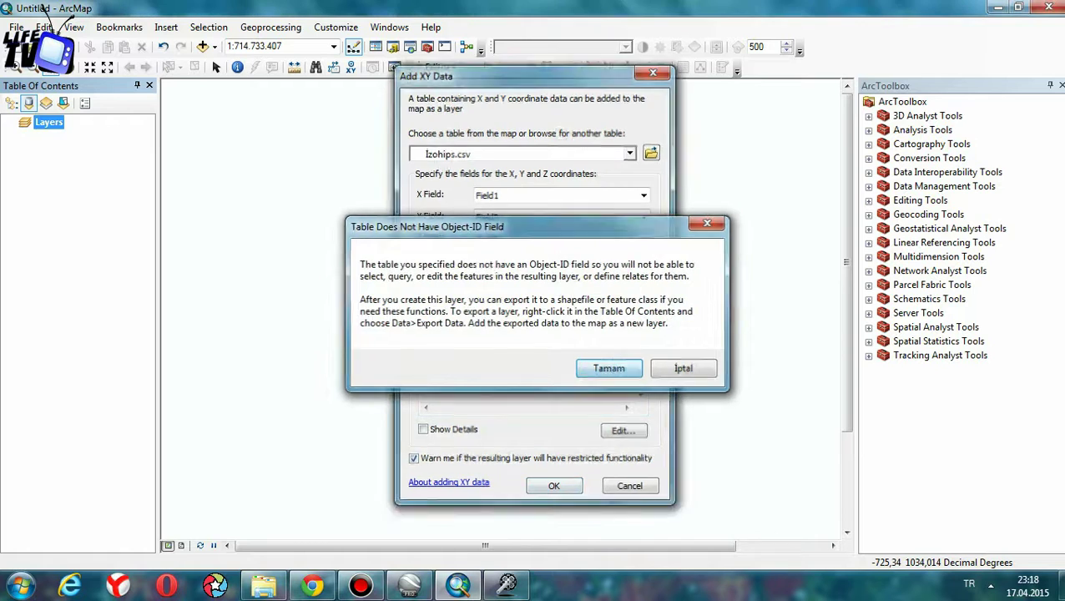
{"action": "key", "text": "Return"}
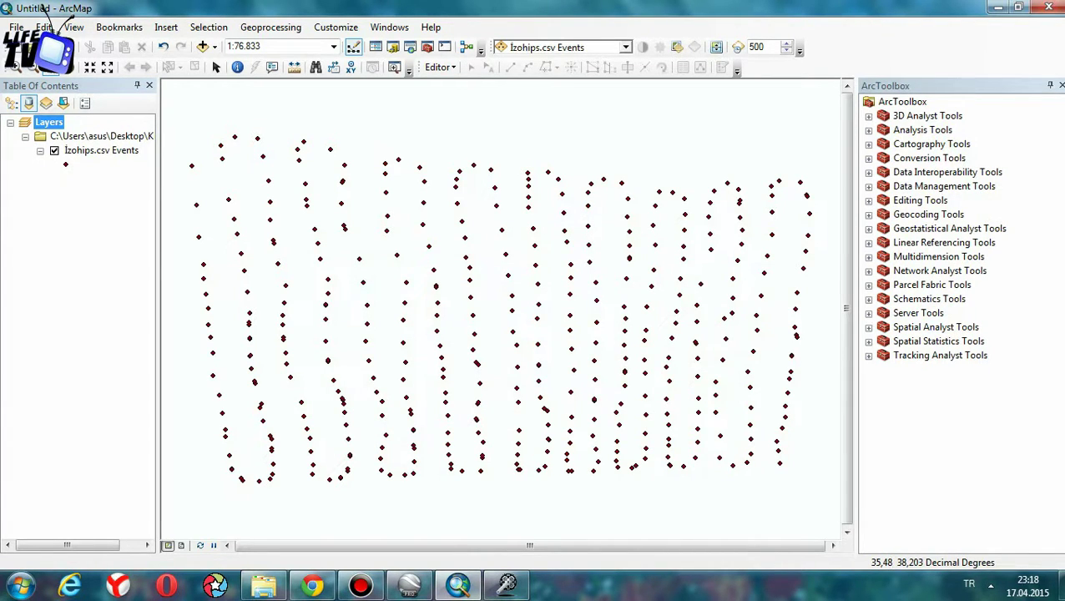
Step: Switch to Google Earth to compare the original İzohips path with the plotted points, and return to ArcMap
{"action": "left_click", "coordinate": [507, 584]}
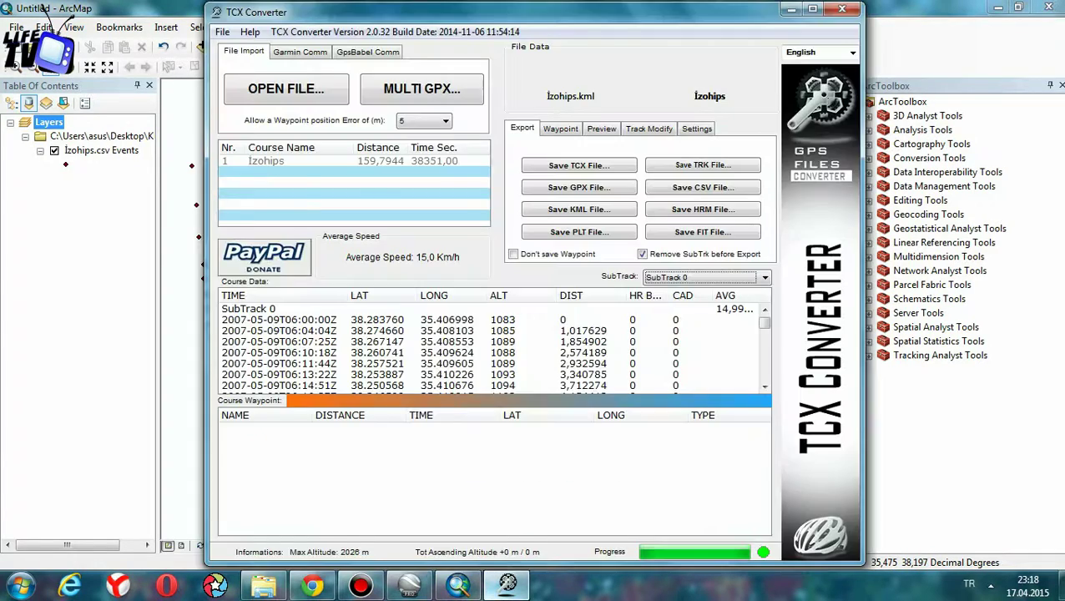
{"action": "left_click", "coordinate": [507, 585]}
{"action": "left_click", "coordinate": [457, 584]}
{"action": "left_click", "coordinate": [458, 584]}
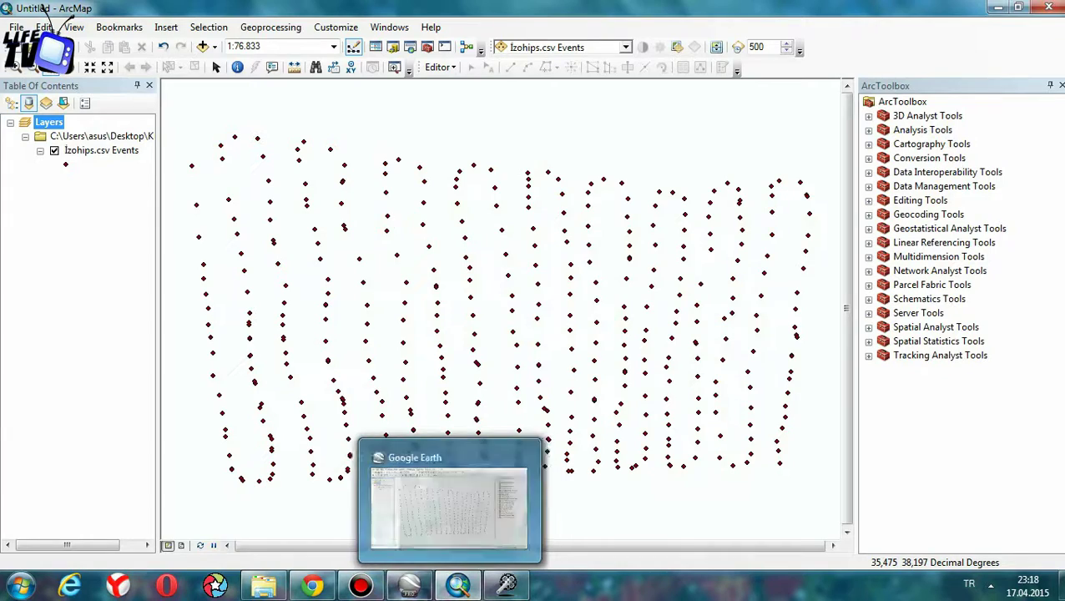
{"action": "left_click", "coordinate": [409, 583]}
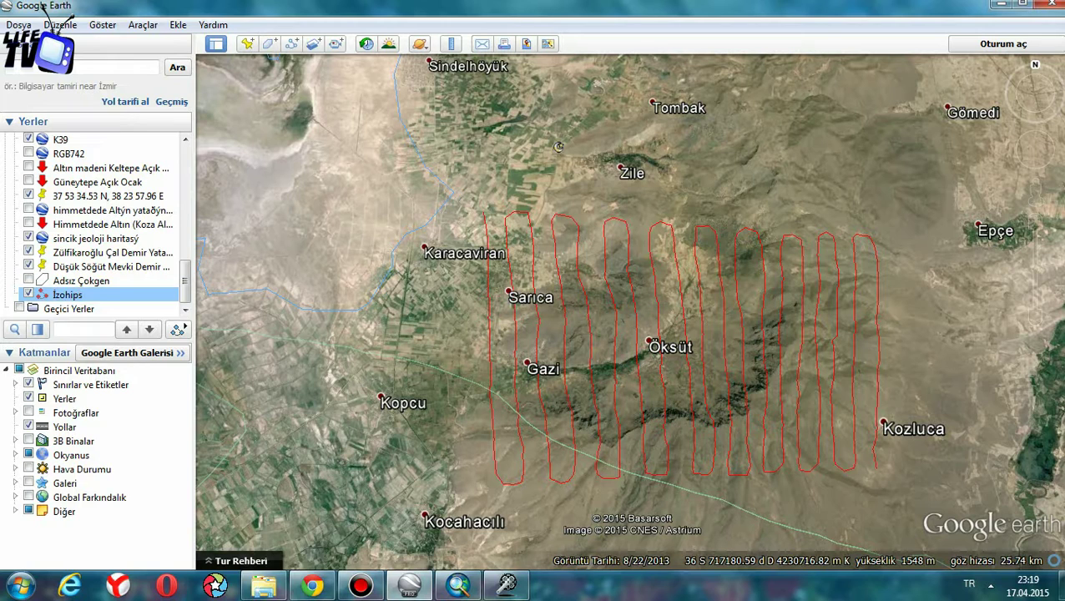
{"action": "left_click", "coordinate": [458, 586]}
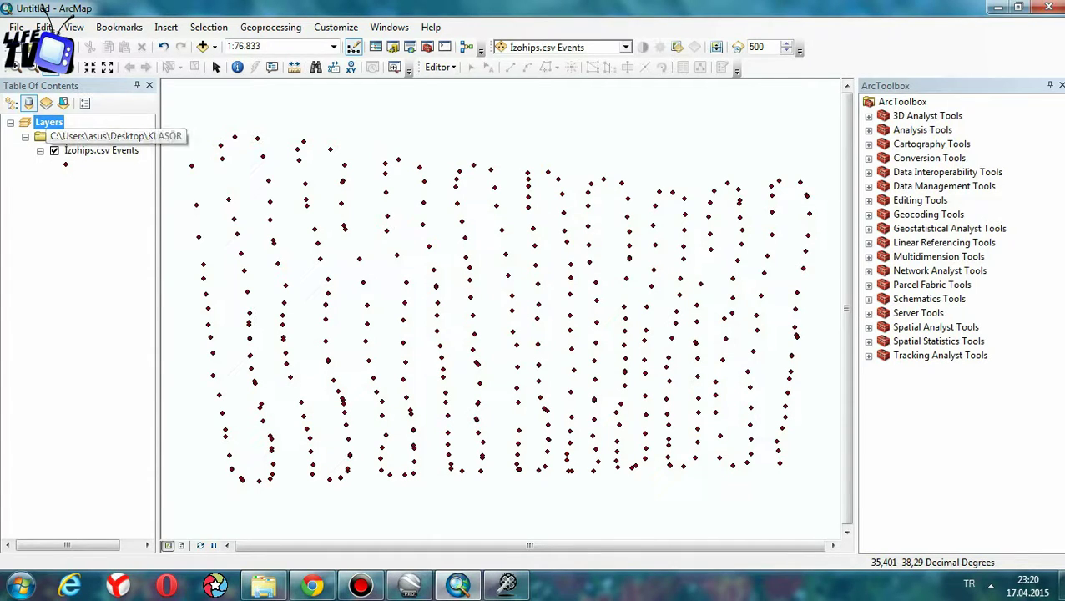
Step: Export all features of the Izohips.csv Events layer as shapefile Export_Output.shp in the KLASÖR folder and add it to the map
{"action": "left_click", "coordinate": [101, 150]}
{"action": "right_click", "coordinate": [94, 151]}
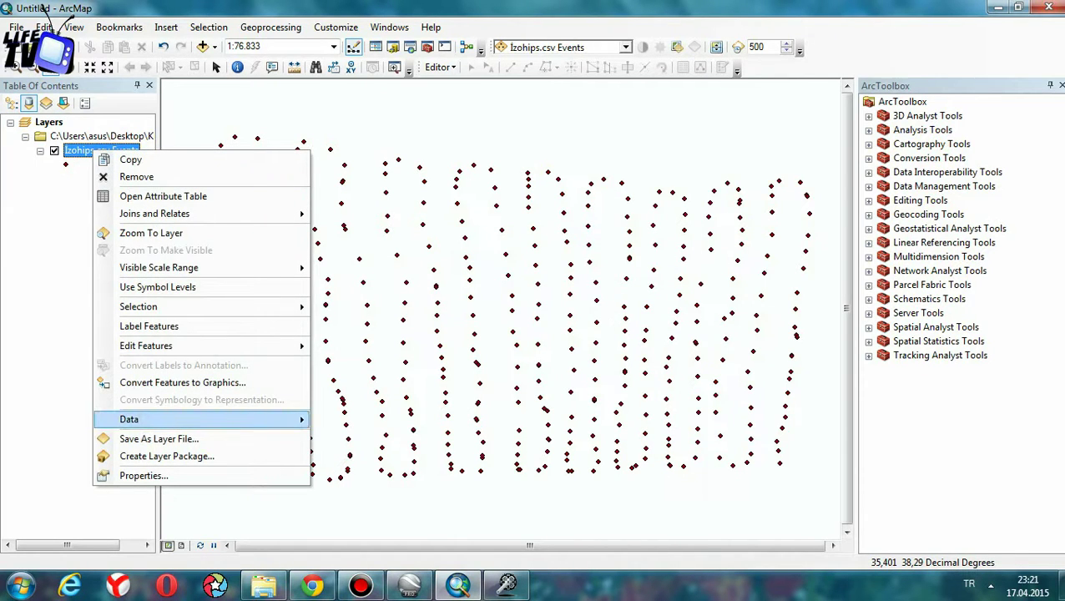
{"action": "mouse_move", "coordinate": [251, 419]}
{"action": "left_click", "coordinate": [351, 437]}
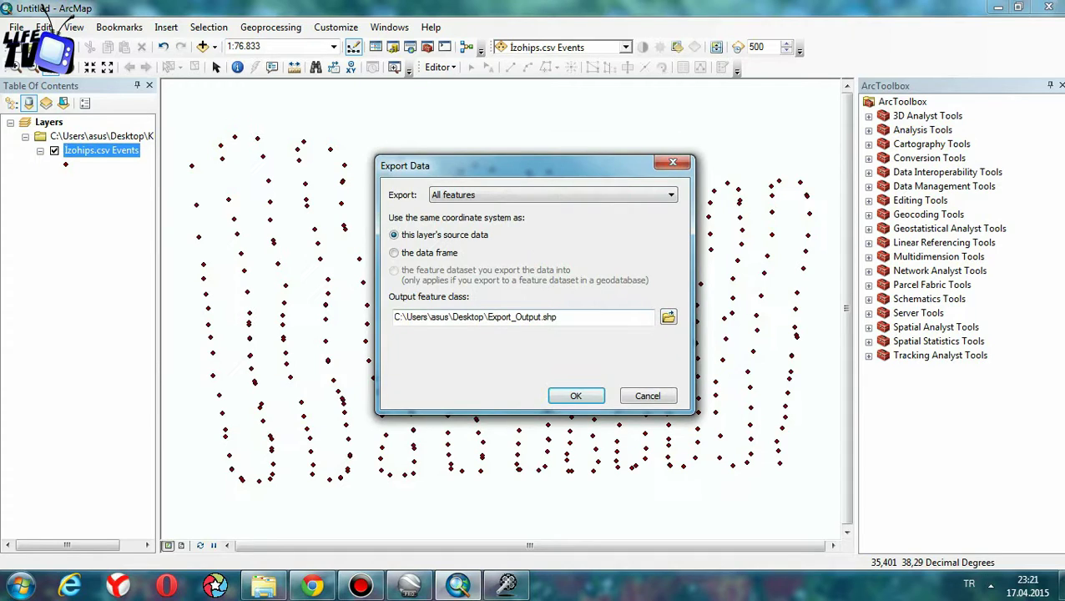
{"action": "left_click", "coordinate": [668, 317]}
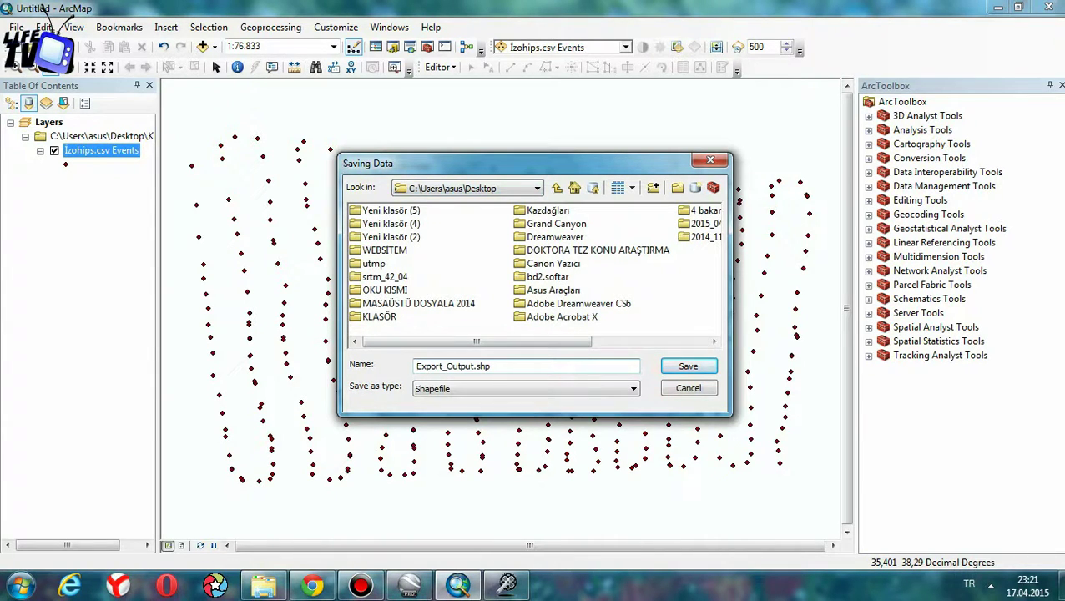
{"action": "double_click", "coordinate": [379, 316]}
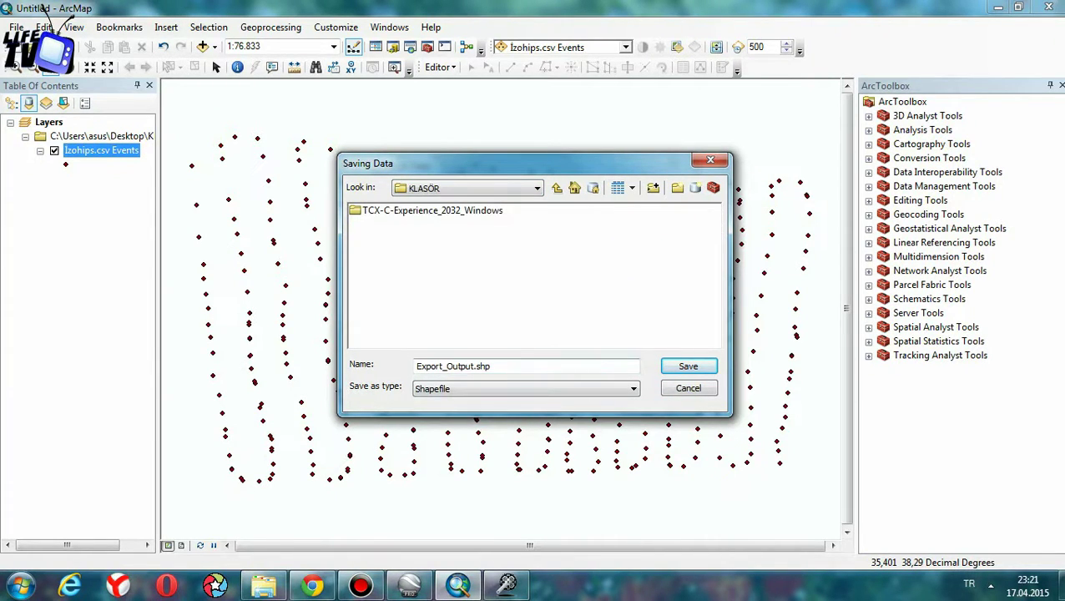
{"action": "key", "text": "Return"}
{"action": "key", "text": "Return"}
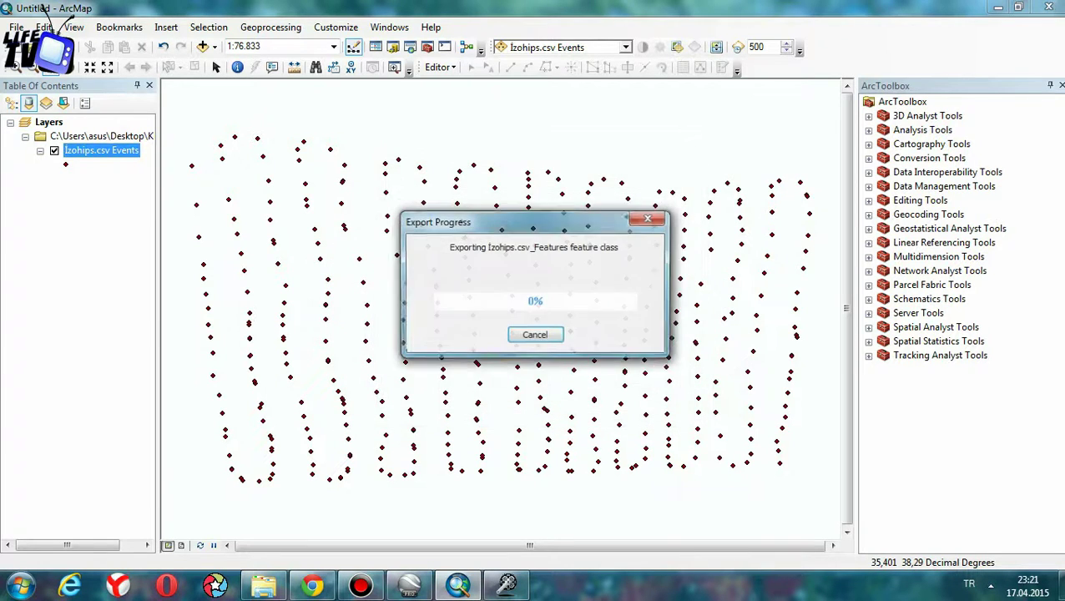
{"action": "key", "text": "Return"}
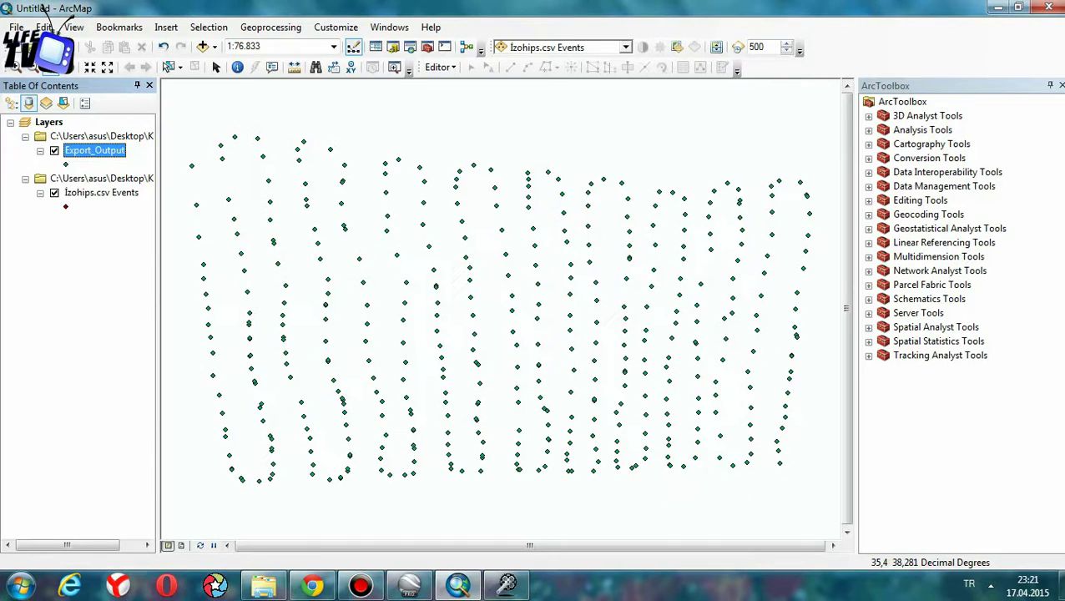
Step: Remove the data source group containing Izohips.csv Events from the map
{"action": "right_click", "coordinate": [103, 180]}
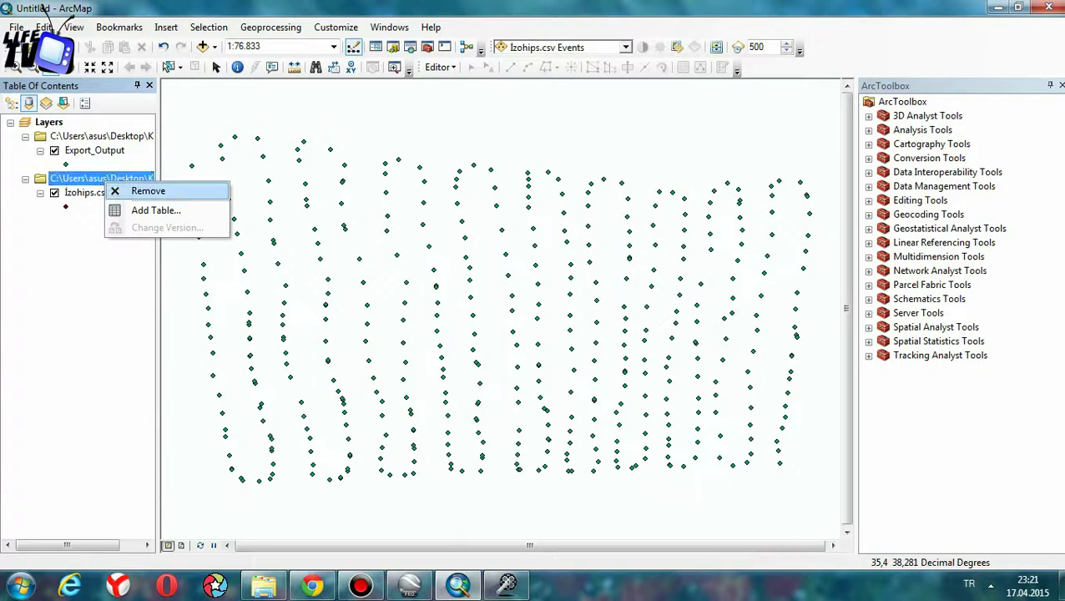
{"action": "left_click", "coordinate": [148, 191]}
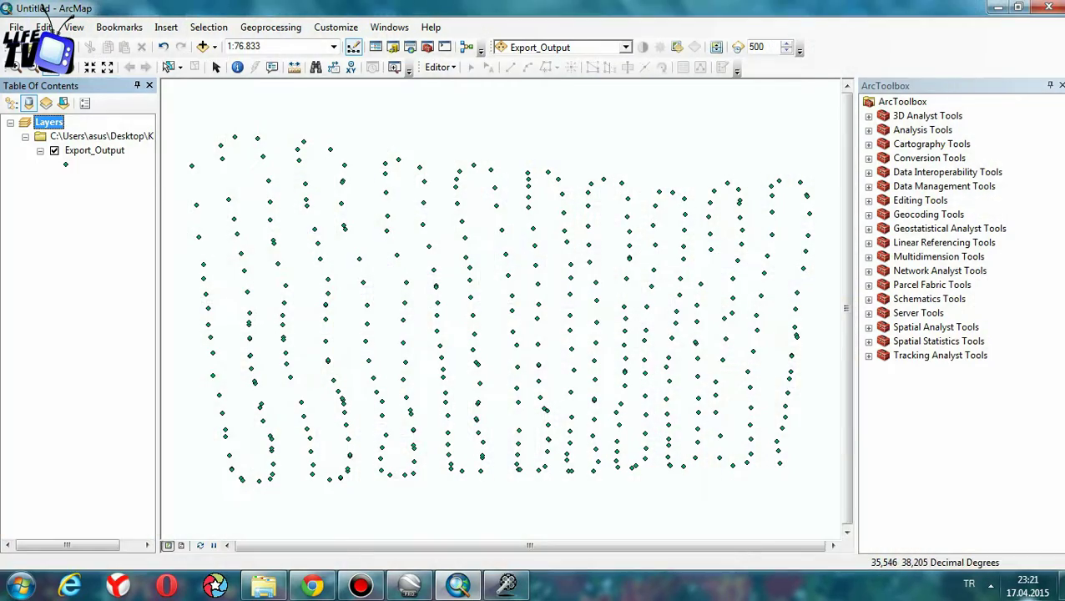
{"action": "left_click", "coordinate": [1058, 585]}
{"action": "key", "text": "super+d"}
Step: Start the Project tool for features from Data Management Tools and choose Export_Output as the input dataset
{"action": "left_click", "coordinate": [868, 186]}
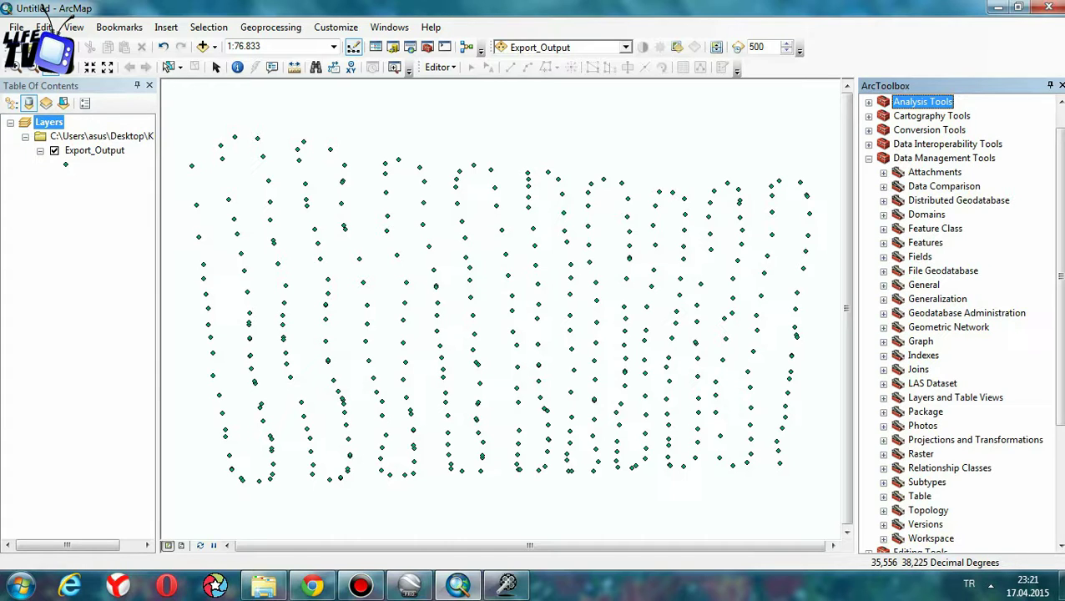
{"action": "left_click", "coordinate": [883, 440]}
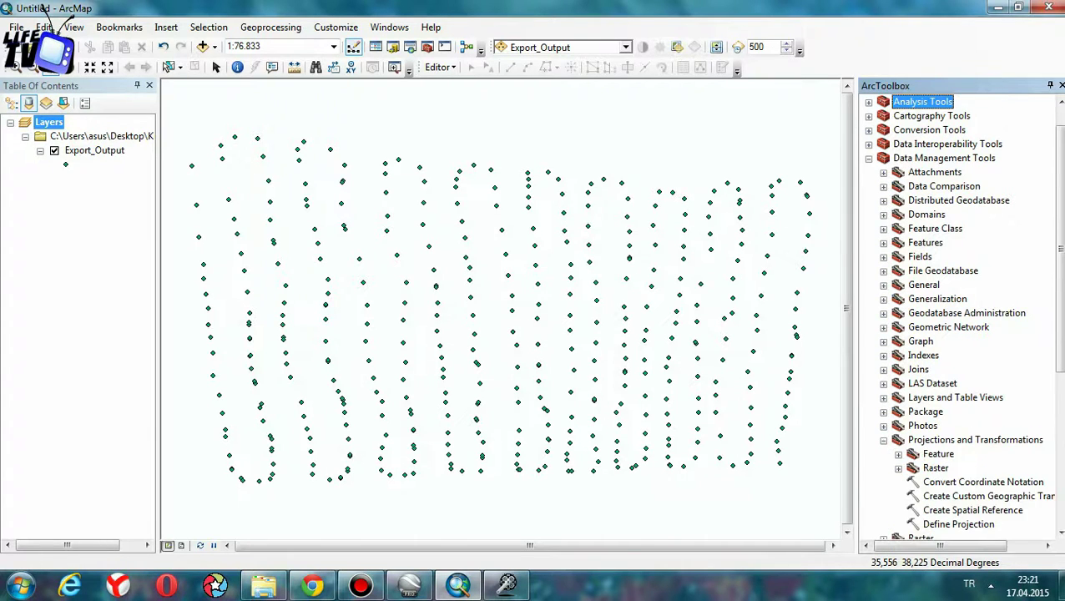
{"action": "scroll", "coordinate": [960, 454], "scroll_direction": "down", "scroll_amount": 1}
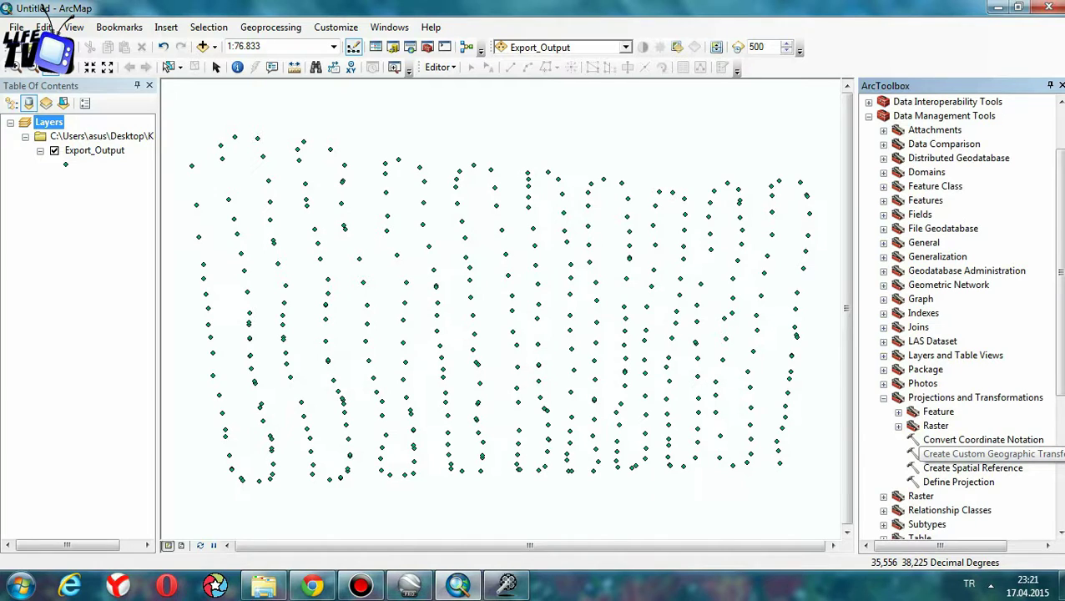
{"action": "left_click", "coordinate": [898, 412]}
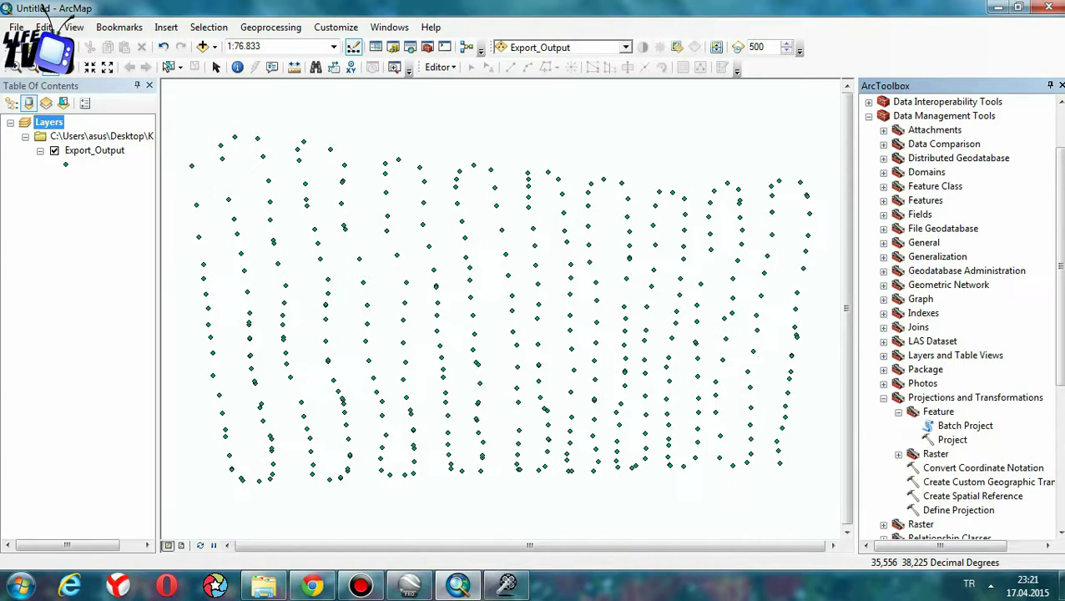
{"action": "left_click", "coordinate": [951, 439]}
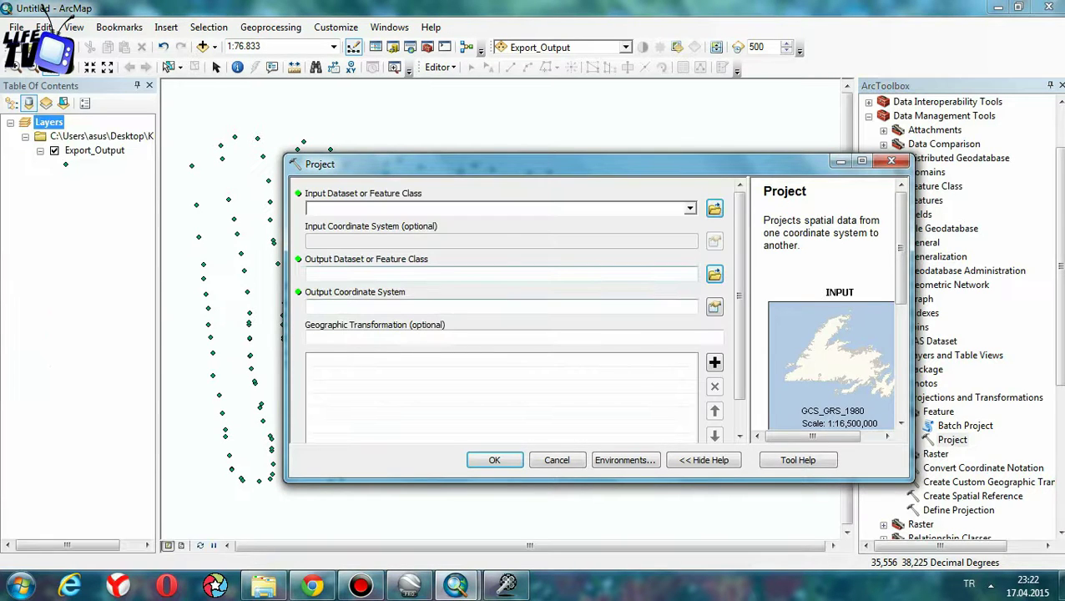
{"action": "left_click", "coordinate": [690, 208]}
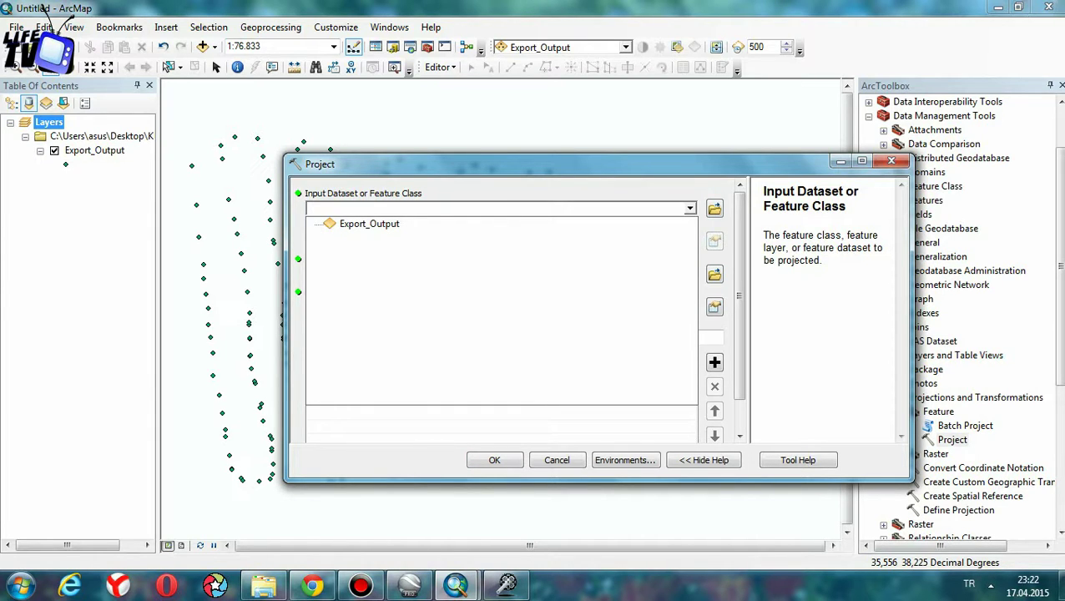
{"action": "key", "text": "Return"}
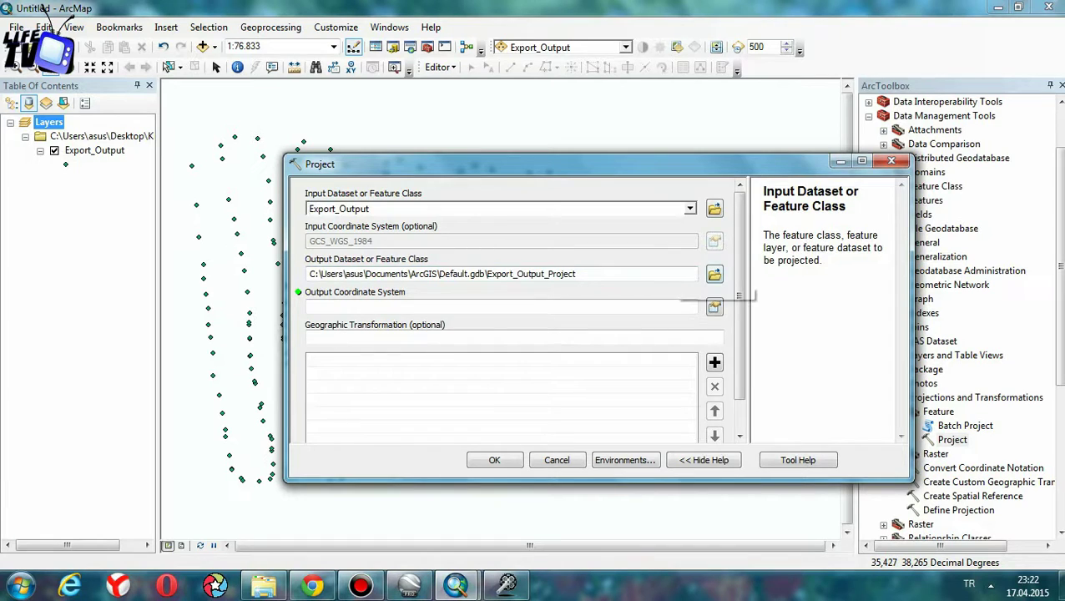
Step: Set the projection's output dataset to project_donusum in the D:\Yeni klasör (2) folder
{"action": "left_click", "coordinate": [713, 274]}
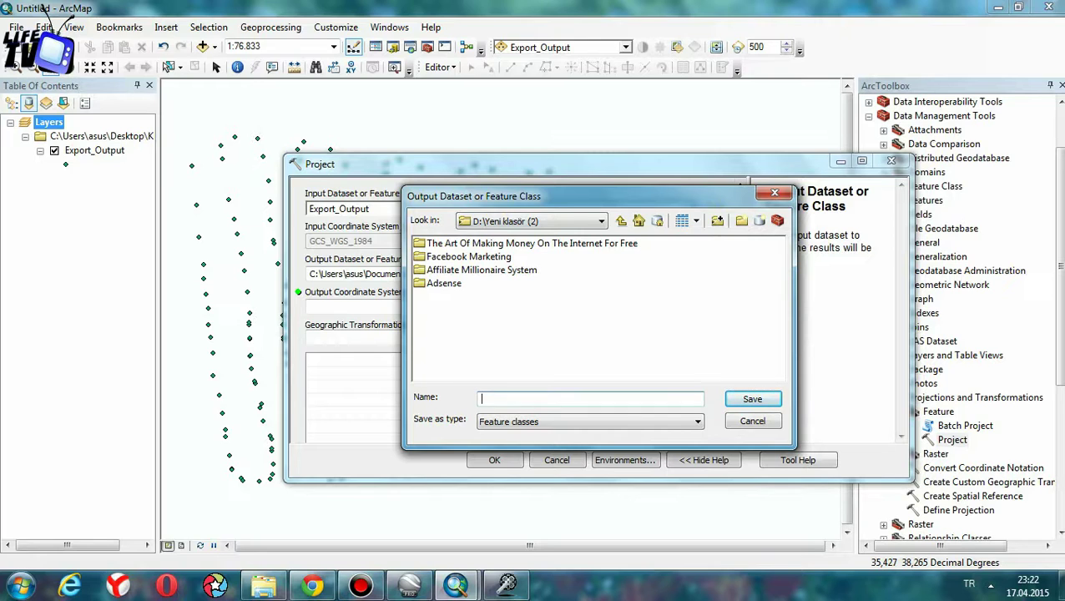
{"action": "type", "text": "project_donusum"}
{"action": "key", "text": "Return"}
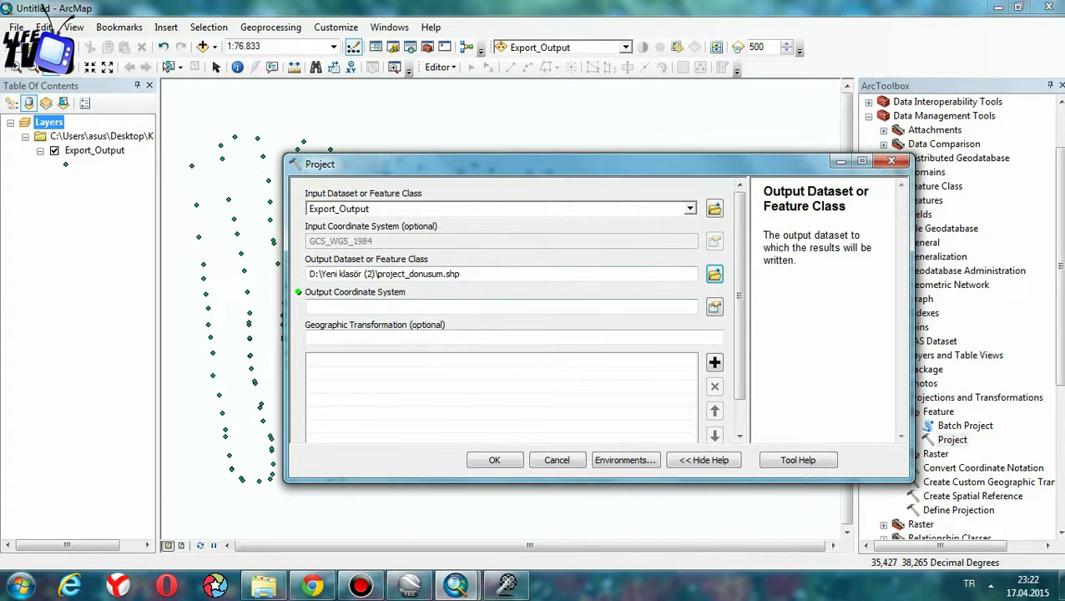
Step: Set the output coordinate system to WGS 1984 UTM Zone 36N from the favorites and run the projection
{"action": "left_click", "coordinate": [714, 306]}
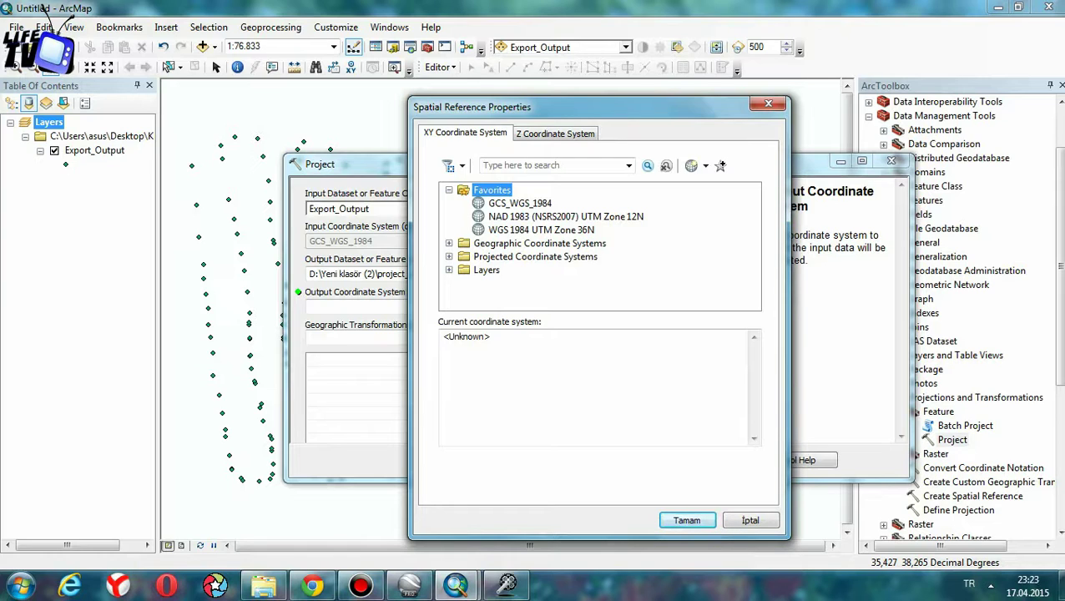
{"action": "left_click", "coordinate": [541, 230]}
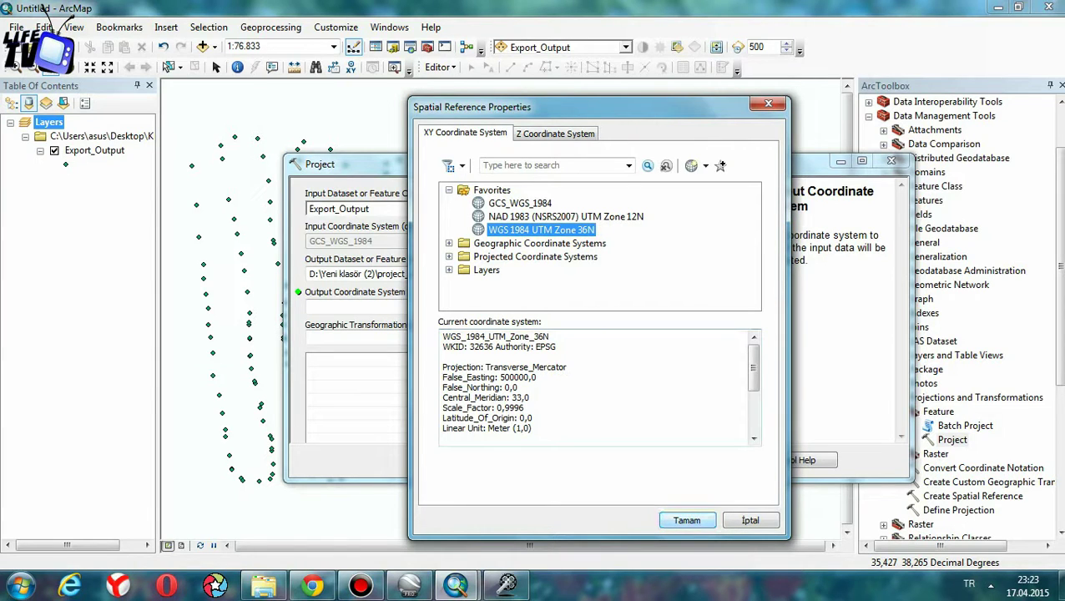
{"action": "left_click", "coordinate": [686, 520]}
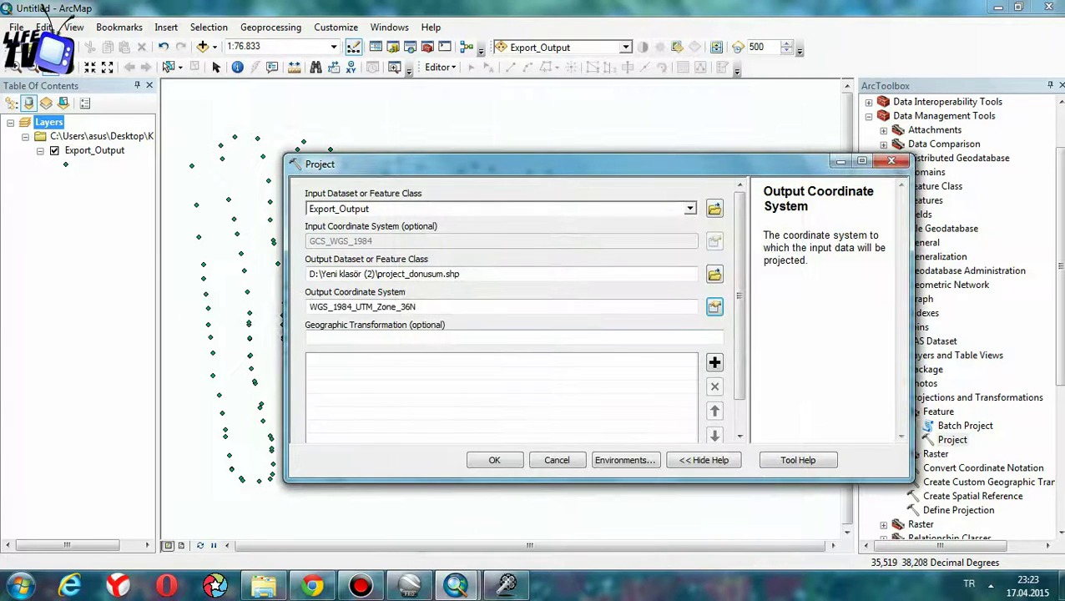
{"action": "scroll", "coordinate": [514, 309], "scroll_direction": "down", "scroll_amount": 1}
{"action": "scroll", "coordinate": [514, 309], "scroll_direction": "up", "scroll_amount": 1}
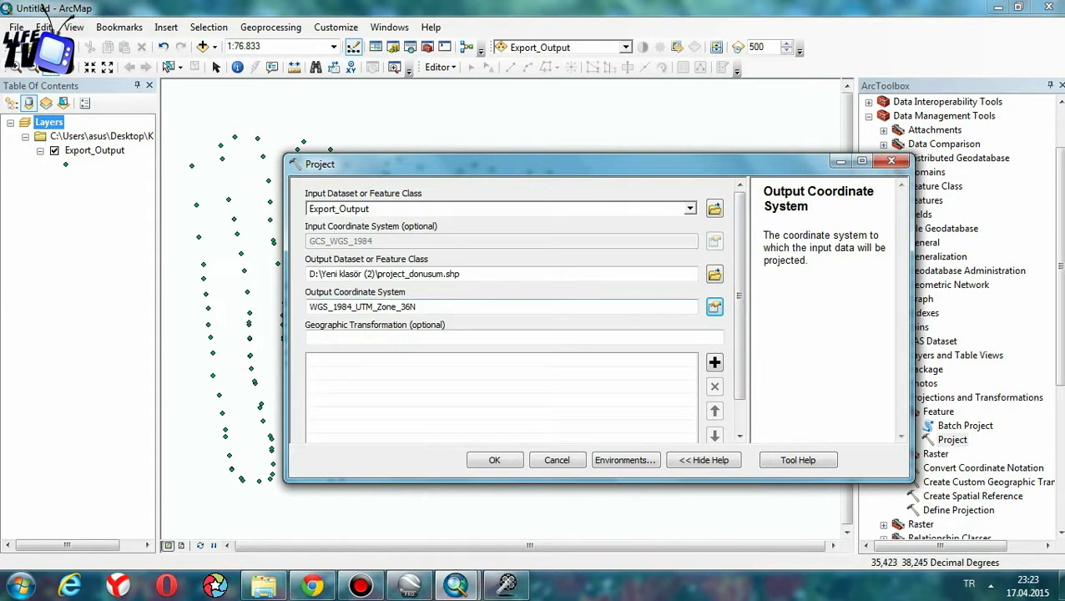
{"action": "left_click", "coordinate": [494, 460]}
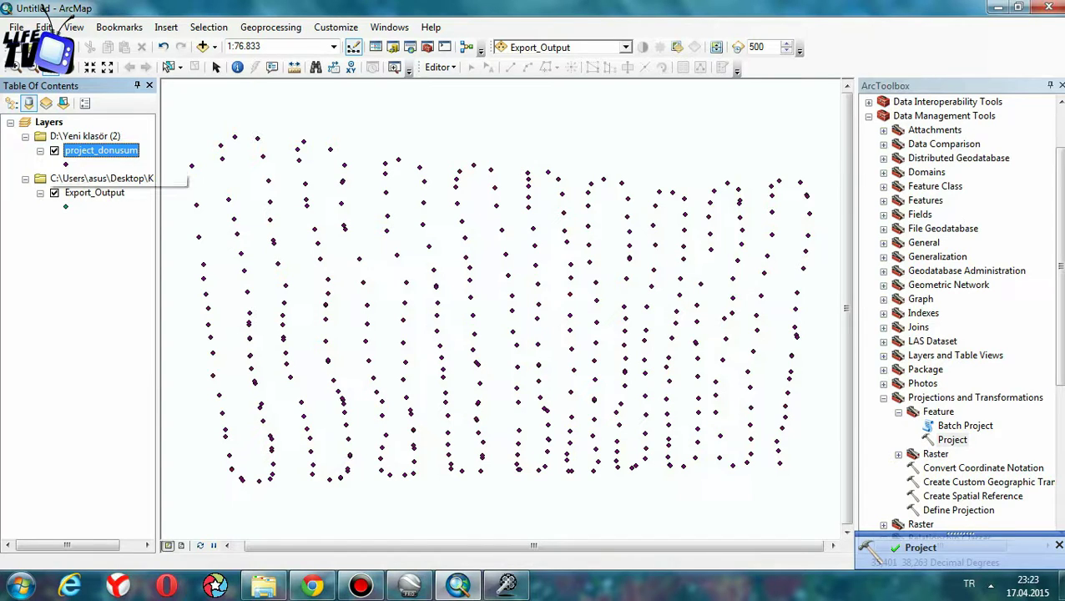
Step: Remove the source group containing Export_Output from the map and select the project_donusum layer
{"action": "left_click", "coordinate": [75, 179]}
{"action": "right_click", "coordinate": [76, 178]}
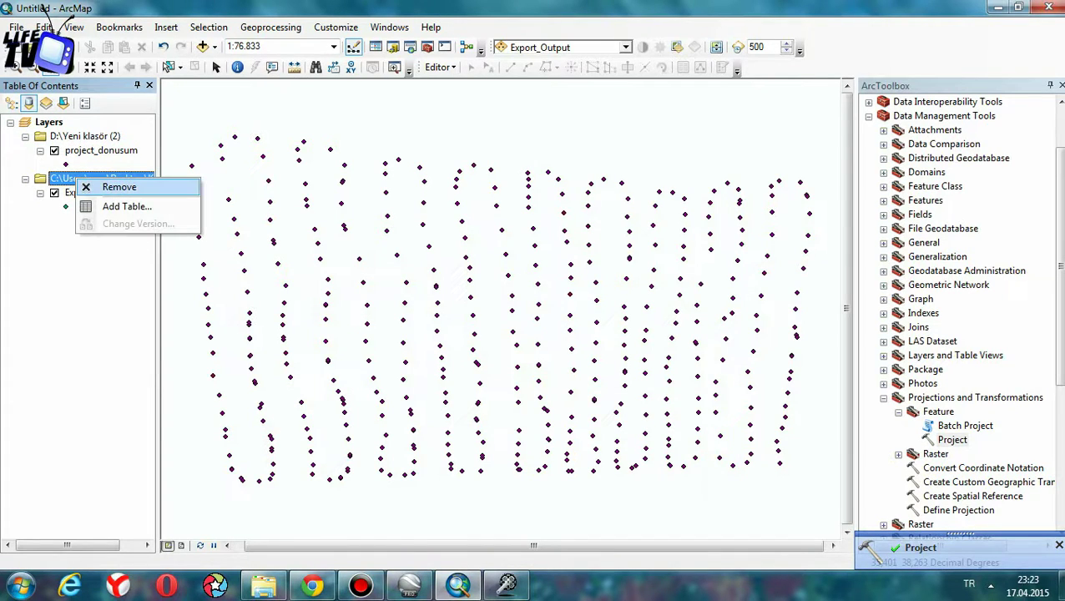
{"action": "left_click", "coordinate": [92, 187]}
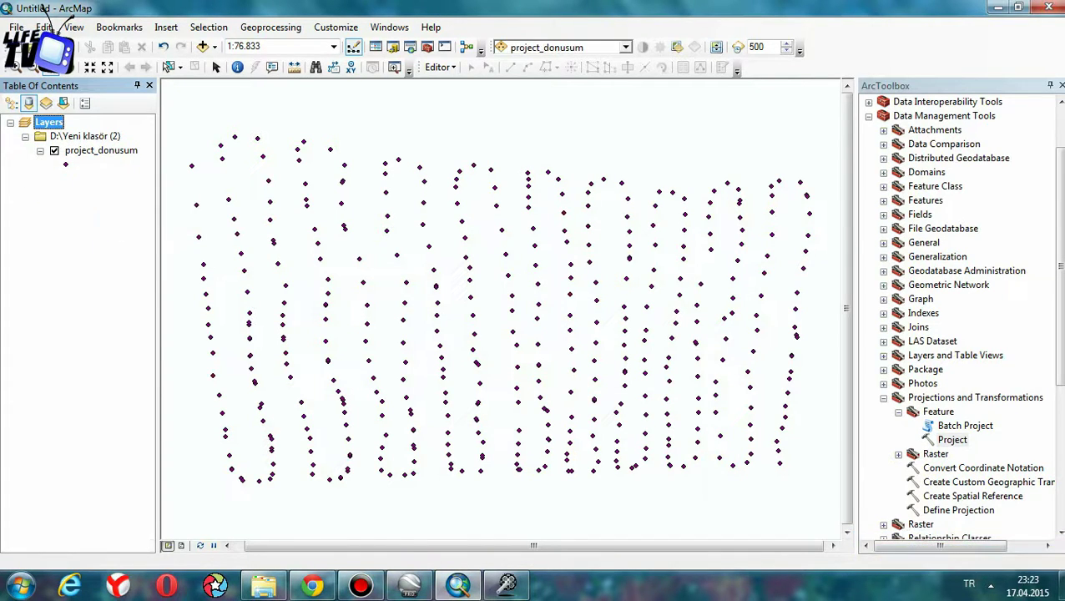
{"action": "left_click", "coordinate": [101, 150]}
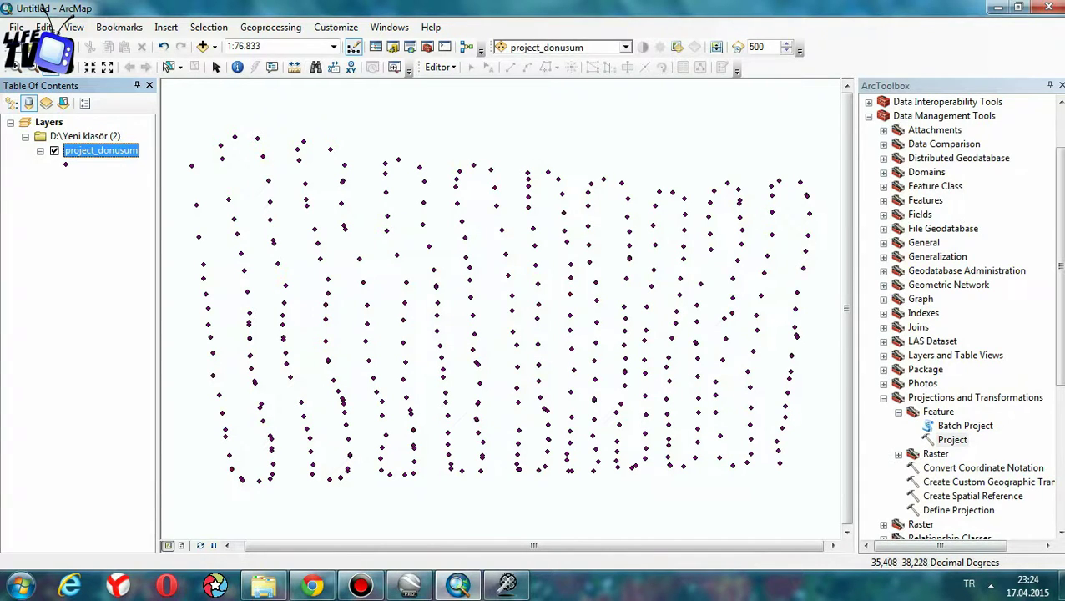
Step: Examine the spacing and overall pattern of the project_donusum points on the map
{"action": "scroll", "coordinate": [517, 393], "scroll_direction": "down", "scroll_amount": 1}
{"action": "scroll", "coordinate": [517, 392], "scroll_direction": "up", "scroll_amount": 3}
{"action": "scroll", "coordinate": [518, 393], "scroll_direction": "down", "scroll_amount": 4}
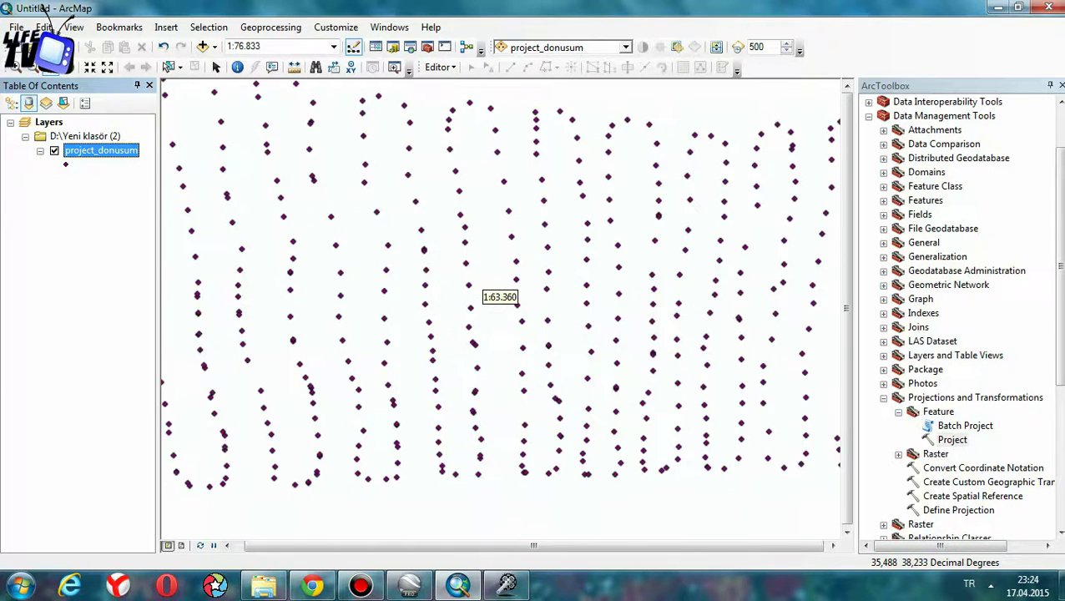
{"action": "scroll", "coordinate": [499, 296], "scroll_direction": "down", "scroll_amount": 3}
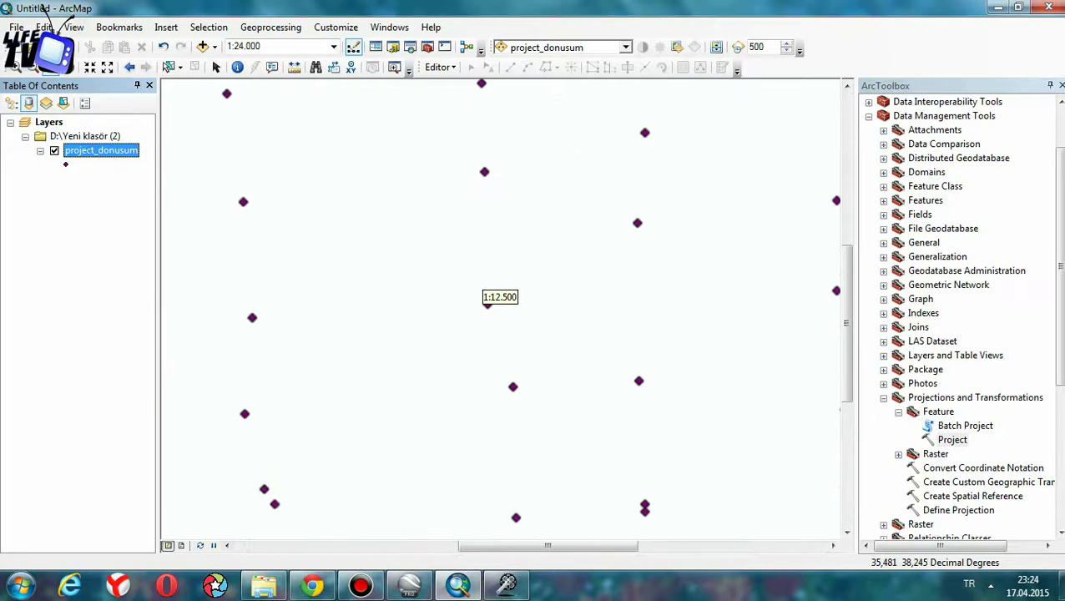
{"action": "scroll", "coordinate": [499, 296], "scroll_direction": "up", "scroll_amount": 3}
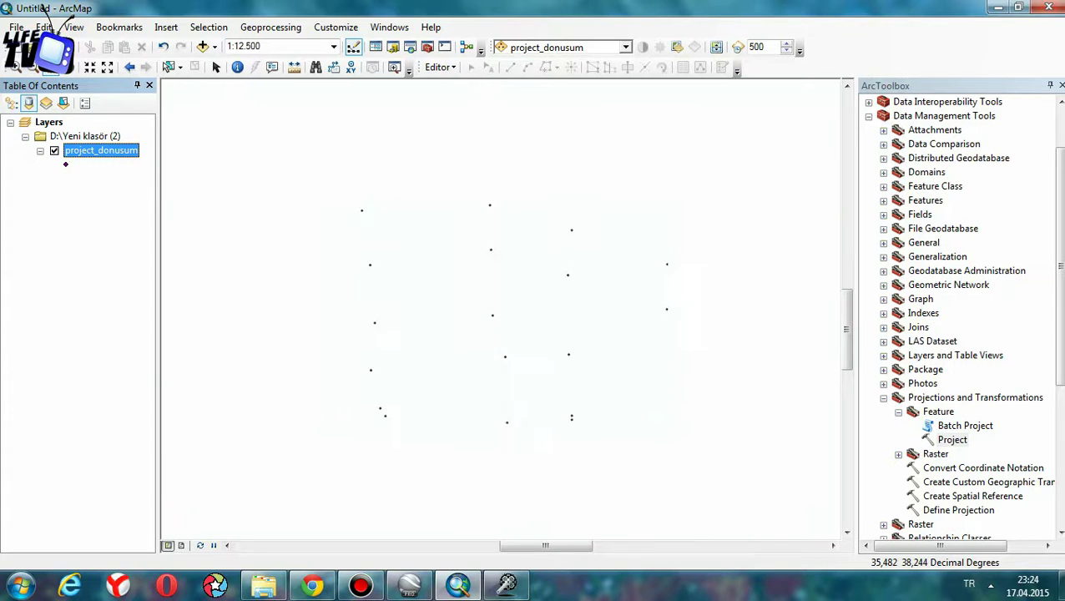
{"action": "scroll", "coordinate": [499, 296], "scroll_direction": "up", "scroll_amount": 2}
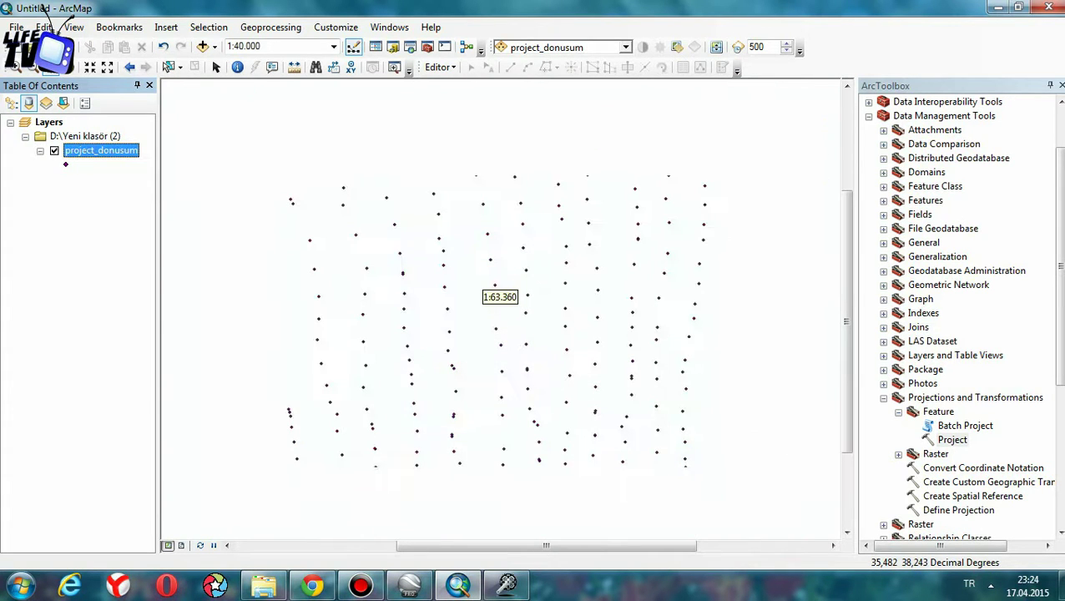
{"action": "scroll", "coordinate": [499, 297], "scroll_direction": "up", "scroll_amount": 2}
{"action": "scroll", "coordinate": [499, 296], "scroll_direction": "down", "scroll_amount": 1}
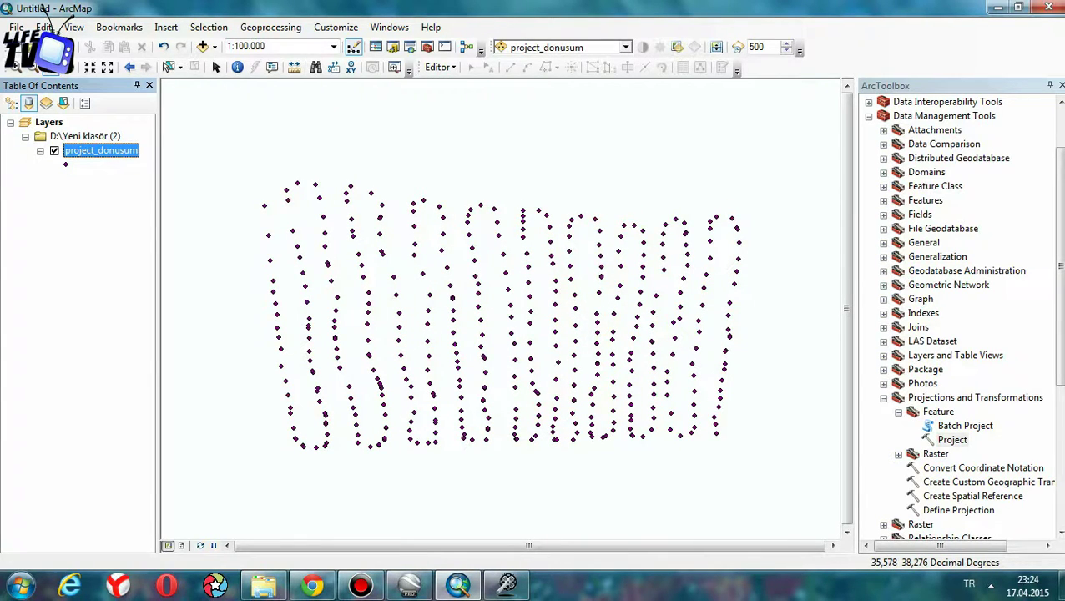
Step: Collapse the Data Management toolbox and open the Create TIN tool from the 3D Analyst TIN data management tools
{"action": "left_click", "coordinate": [869, 116]}
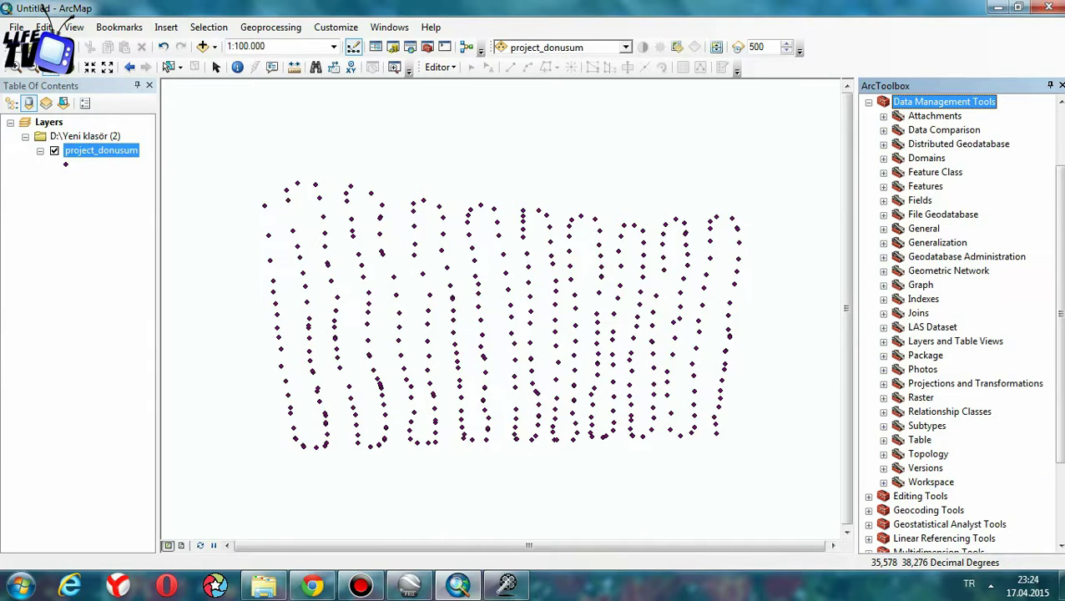
{"action": "left_click", "coordinate": [883, 397]}
{"action": "left_click", "coordinate": [883, 398]}
{"action": "scroll", "coordinate": [958, 326], "scroll_direction": "up", "scroll_amount": 1}
{"action": "left_click", "coordinate": [868, 145]}
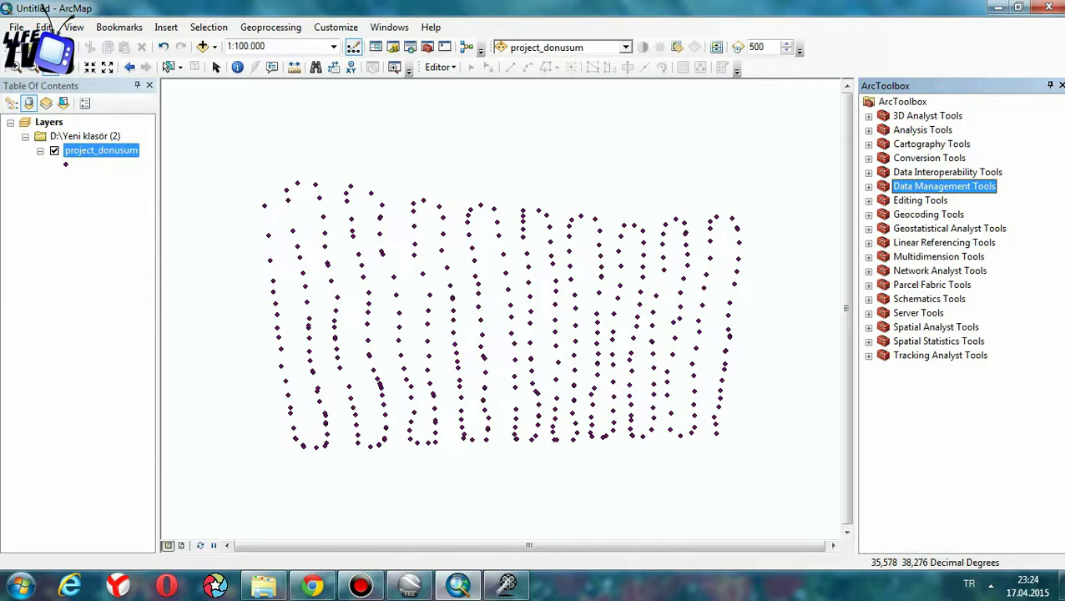
{"action": "left_click", "coordinate": [868, 130]}
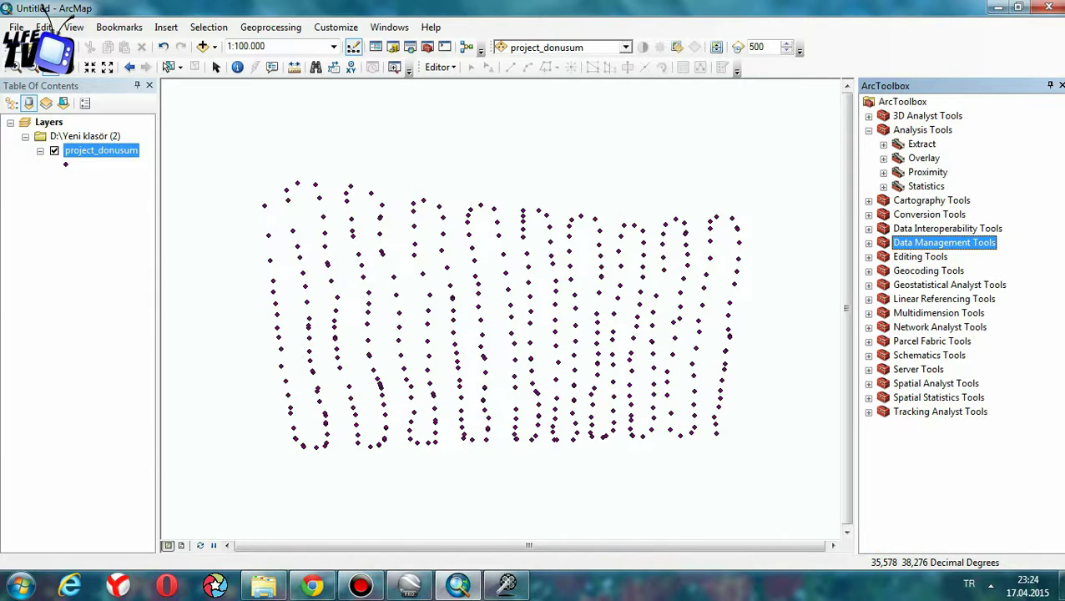
{"action": "left_click", "coordinate": [868, 130]}
{"action": "left_click", "coordinate": [868, 116]}
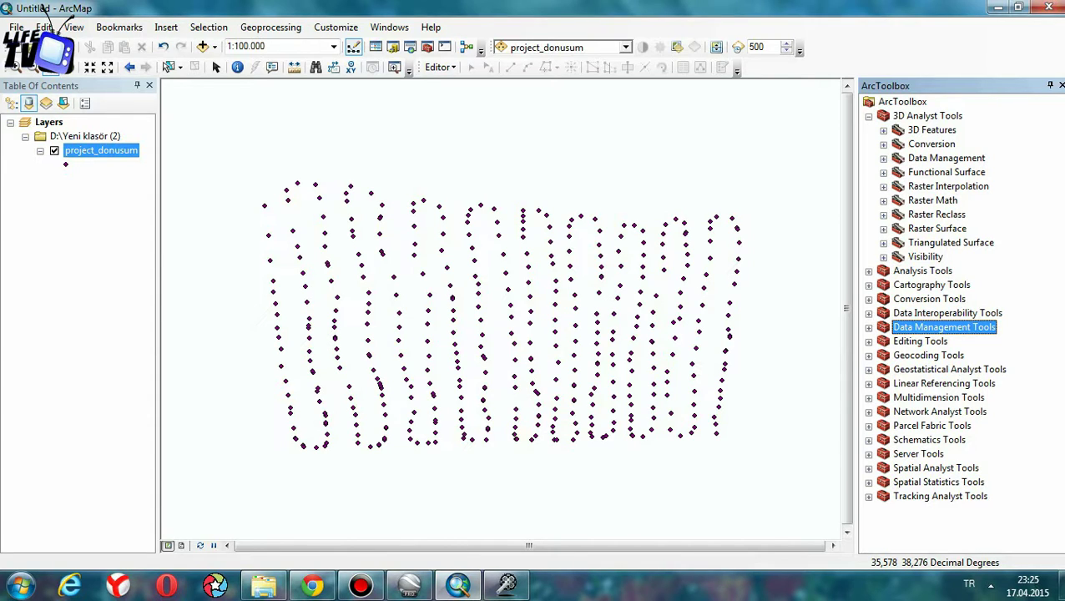
{"action": "left_click", "coordinate": [883, 158]}
{"action": "left_click", "coordinate": [898, 201]}
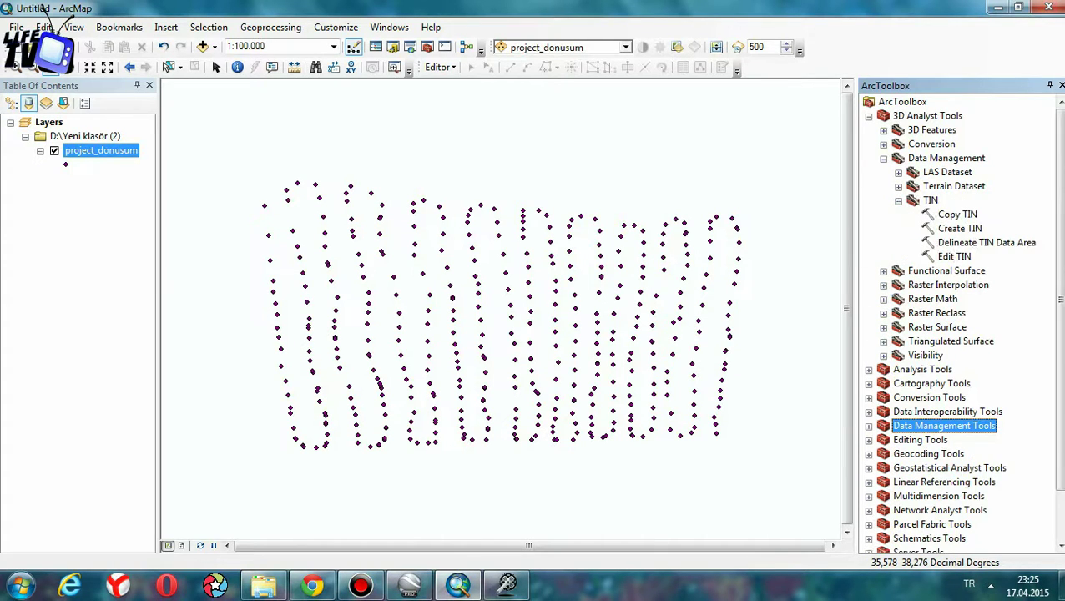
{"action": "double_click", "coordinate": [959, 227]}
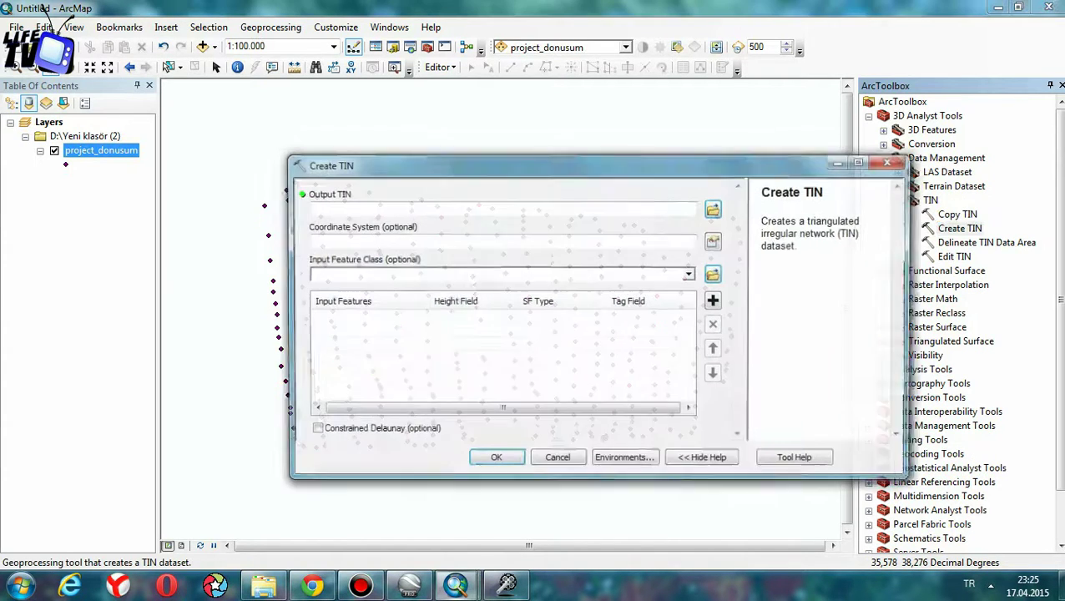
Step: Set the output TIN to tin in the D:\Yeni klasör (2) folder
{"action": "left_click", "coordinate": [714, 208]}
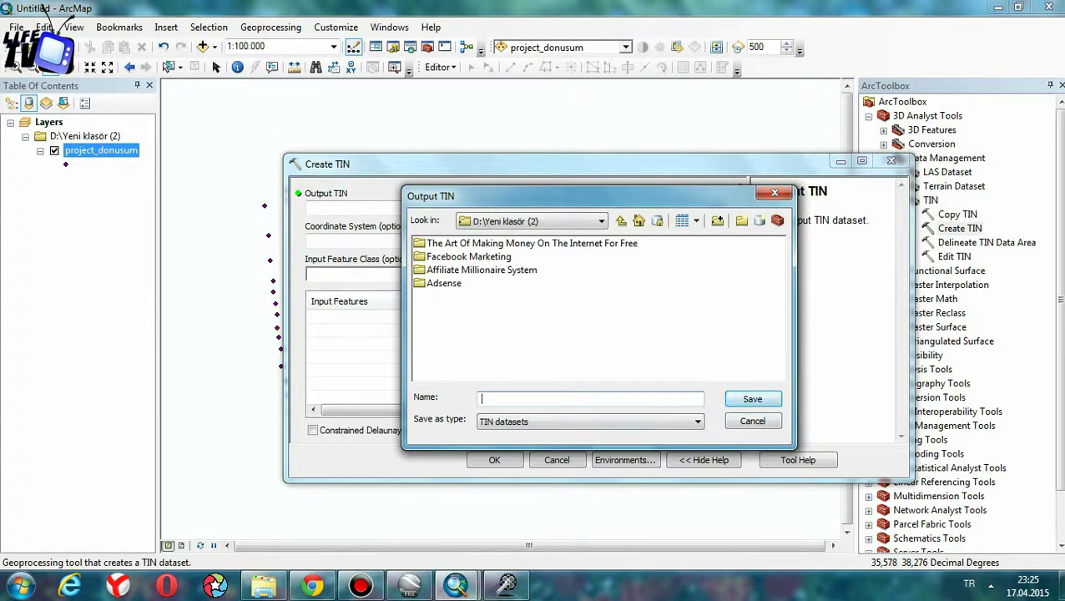
{"action": "left_click_drag", "start_coordinate": [584, 196], "coordinate": [663, 294]}
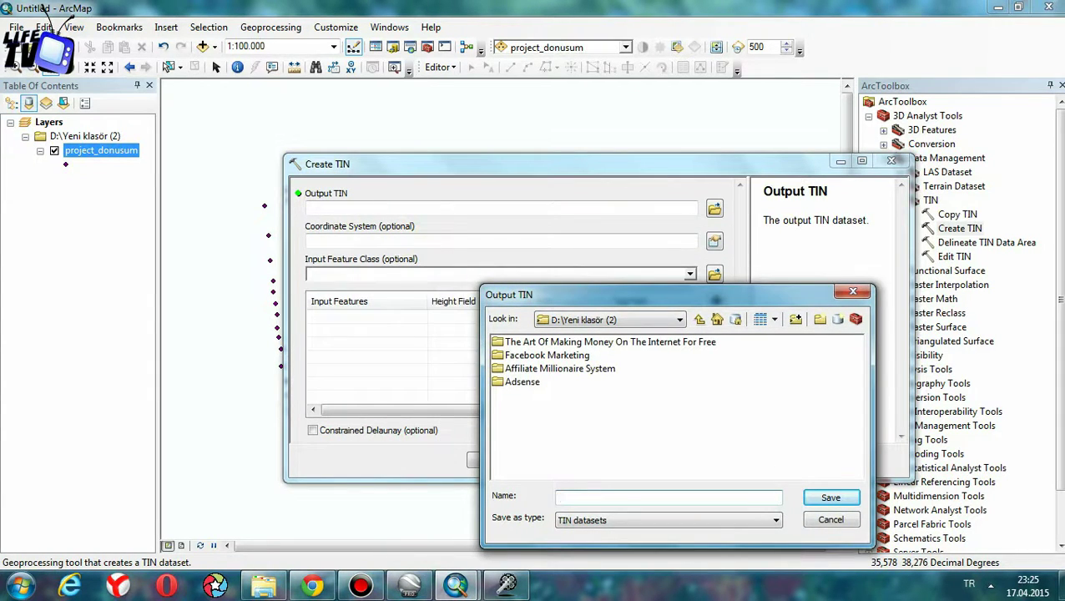
{"action": "type", "text": "tin"}
{"action": "key", "text": "Return"}
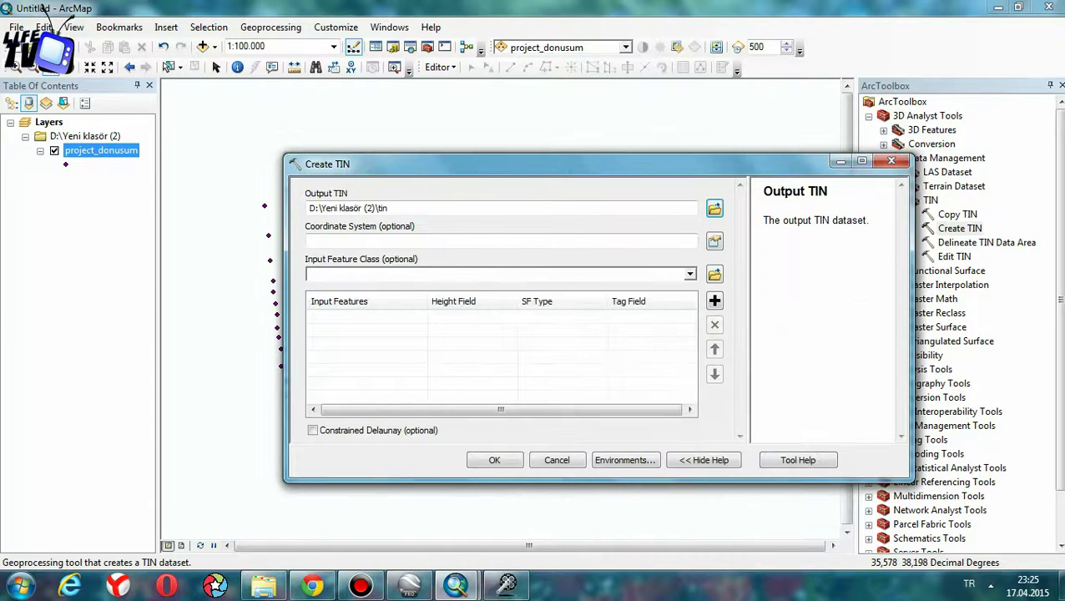
Step: Set the output TIN's coordinate system to WGS 1984 UTM Zone 36N from the favorites
{"action": "left_click", "coordinate": [714, 240]}
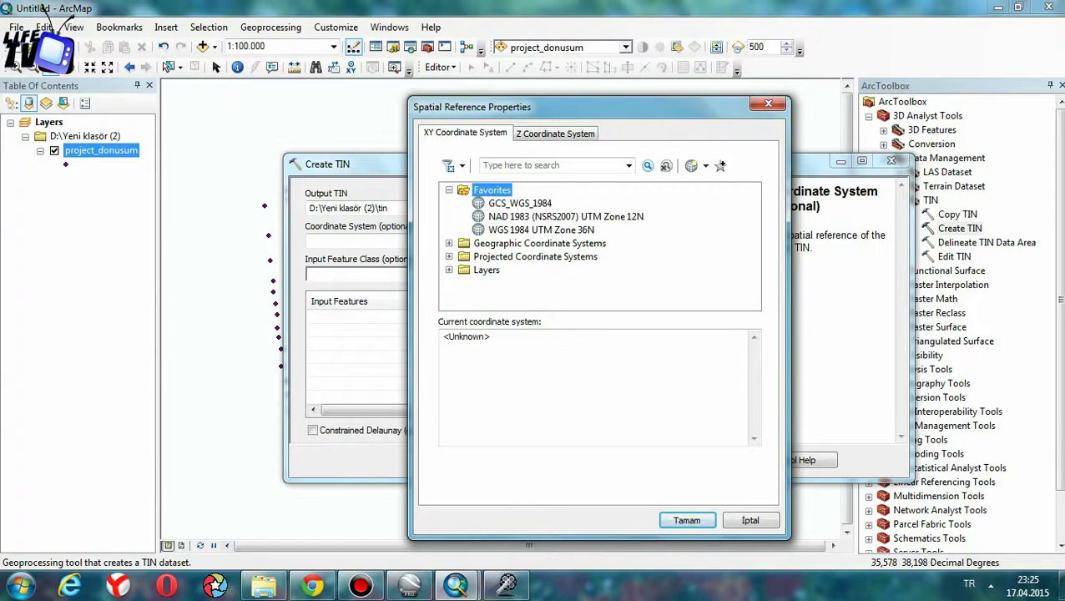
{"action": "left_click", "coordinate": [541, 229]}
{"action": "left_click", "coordinate": [686, 520]}
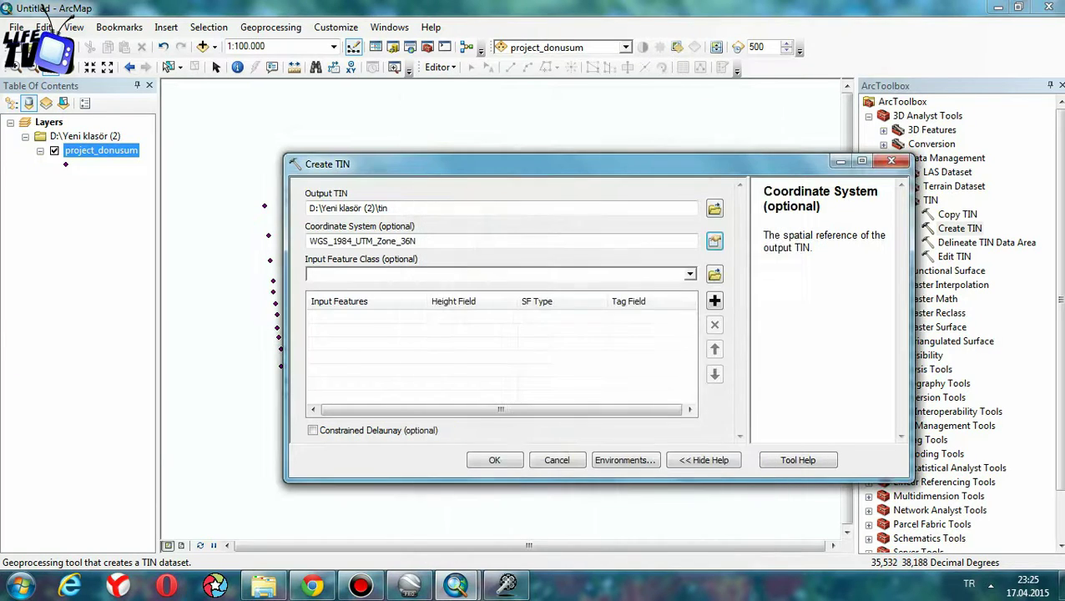
Step: Add project_donusum as the TIN's input feature class and use Field3 as its height field
{"action": "left_click", "coordinate": [690, 274]}
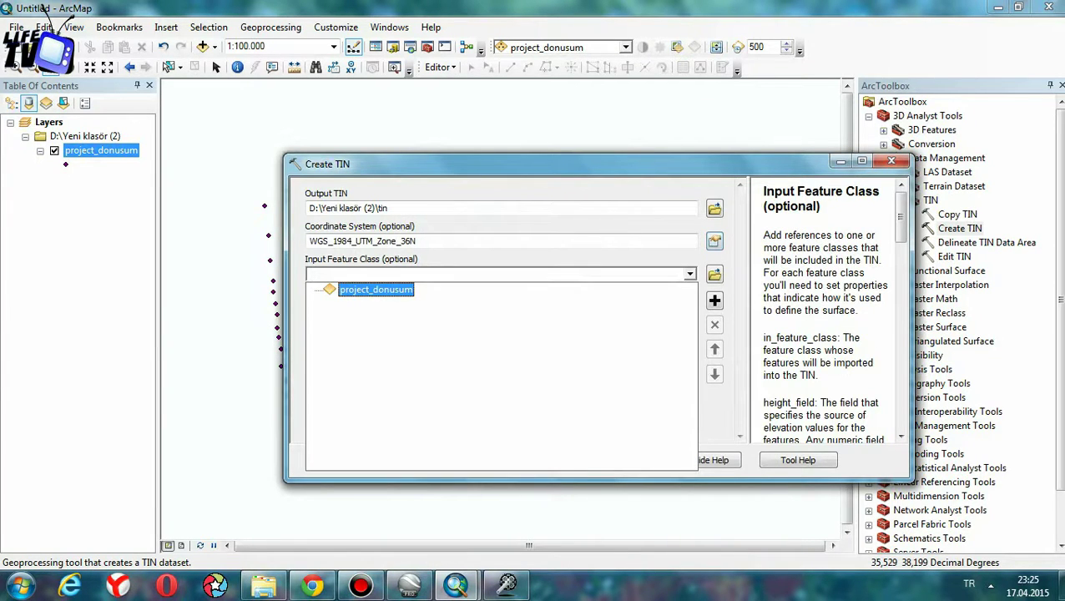
{"action": "left_click", "coordinate": [356, 285]}
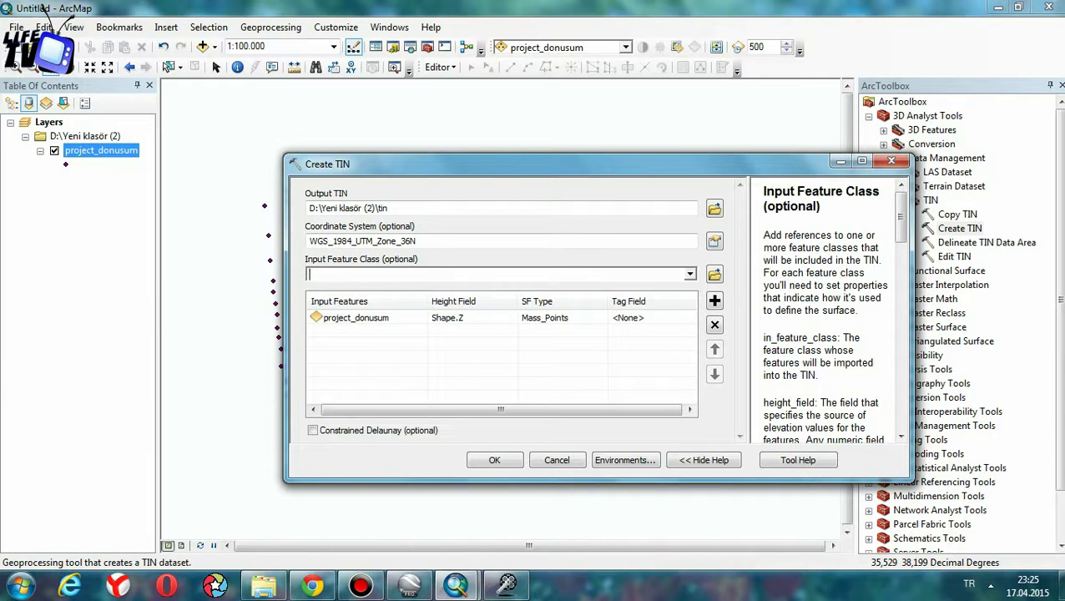
{"action": "left_click", "coordinate": [453, 318]}
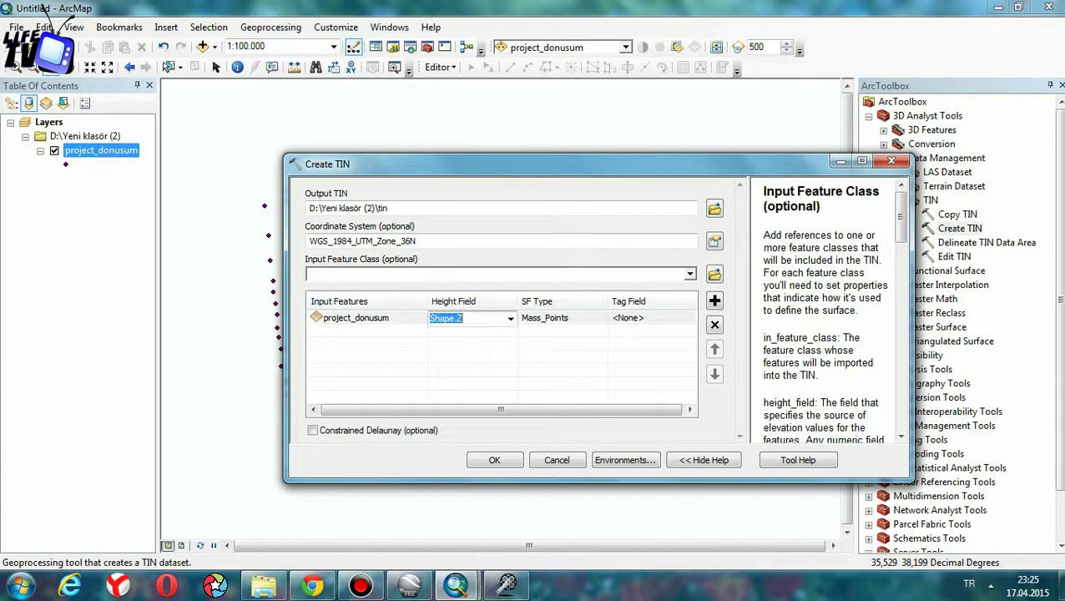
{"action": "left_click", "coordinate": [510, 318]}
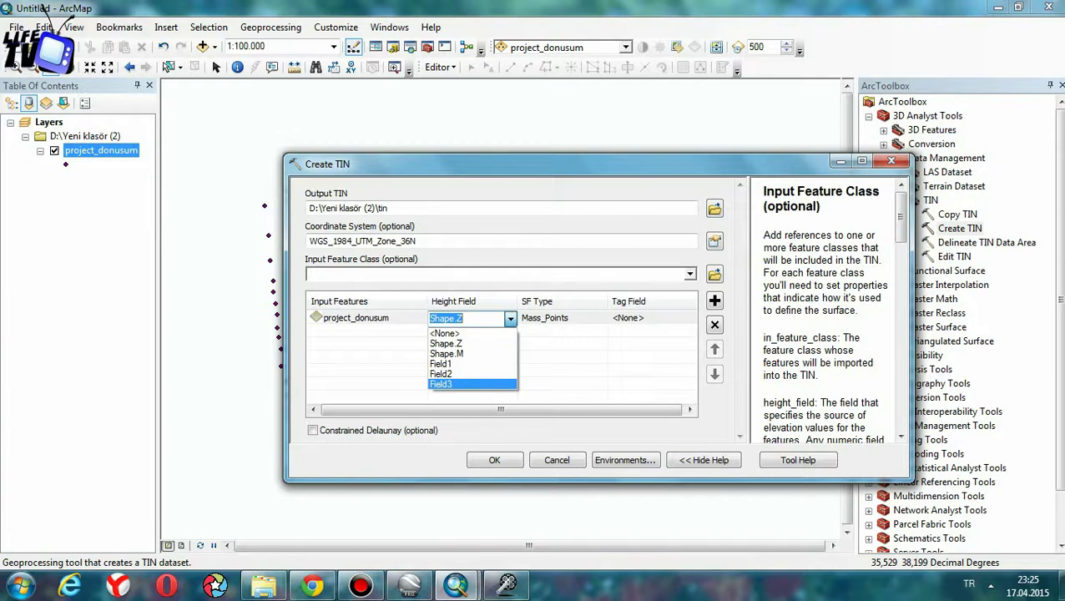
{"action": "left_click", "coordinate": [471, 384]}
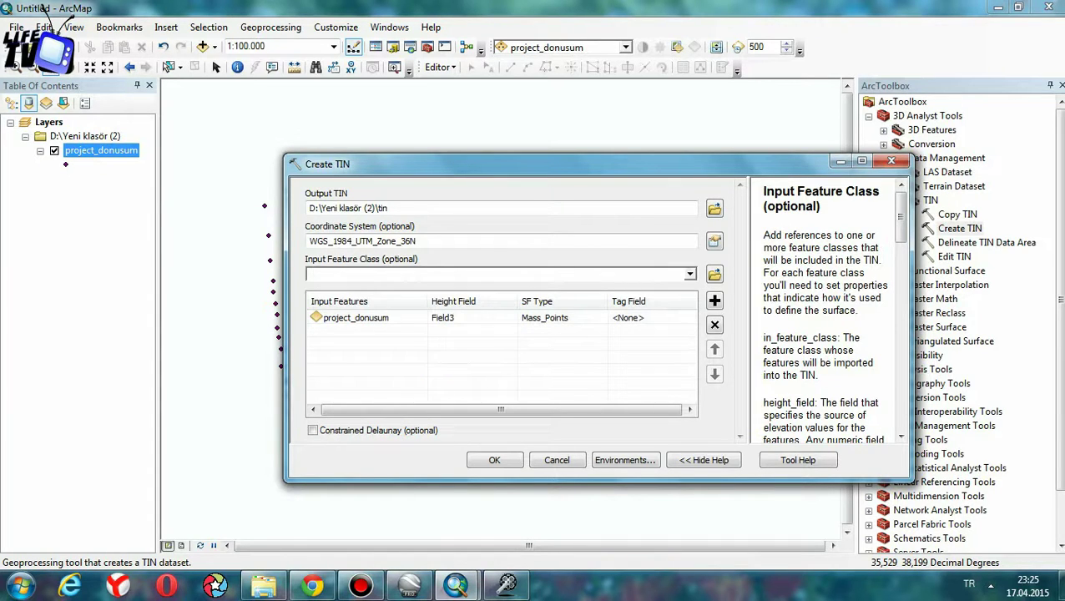
Step: Run the TIN creation and hide the project_donusum points on the map
{"action": "left_click", "coordinate": [494, 460]}
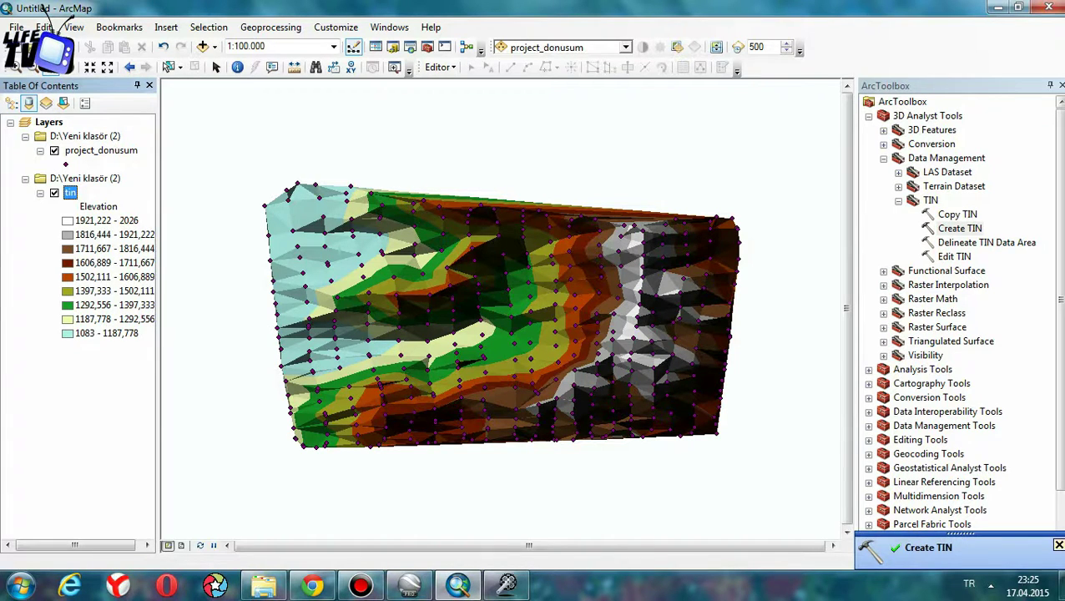
{"action": "left_click", "coordinate": [54, 150]}
Step: Examine the TIN surface's triangular facets, outer edge and elevation bands, both close up and as a whole
{"action": "scroll", "coordinate": [372, 342], "scroll_direction": "up", "scroll_amount": 2}
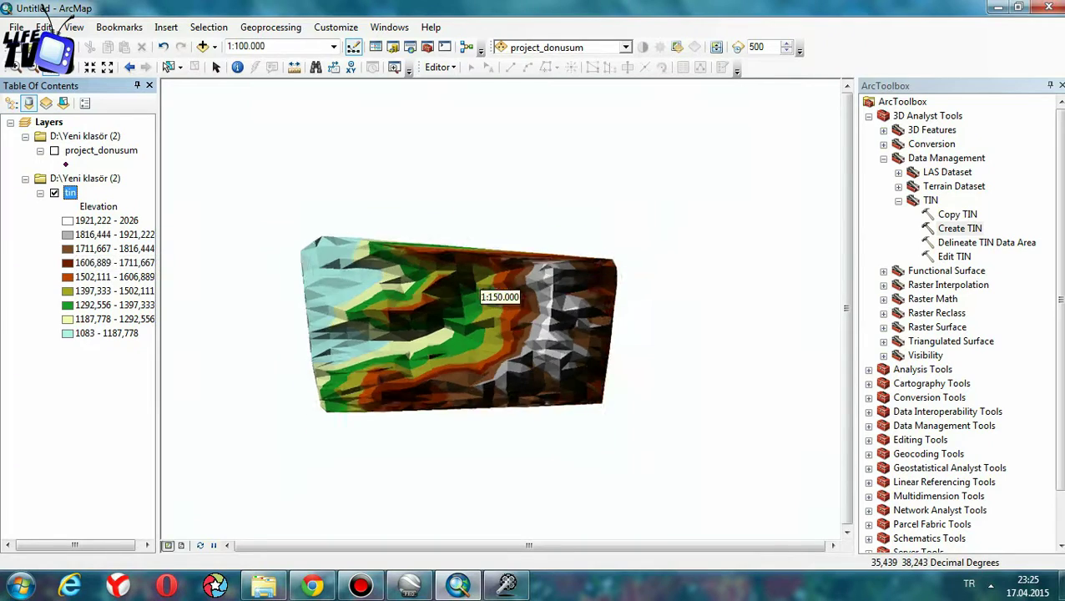
{"action": "scroll", "coordinate": [492, 309], "scroll_direction": "down", "scroll_amount": 5}
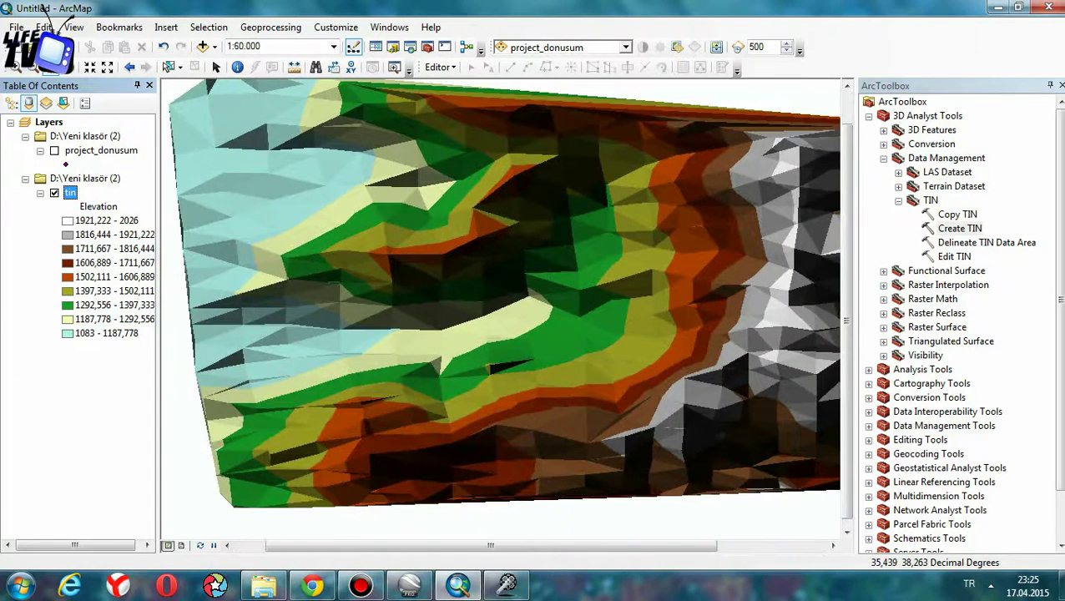
{"action": "scroll", "coordinate": [499, 307], "scroll_direction": "down", "scroll_amount": 4}
{"action": "scroll", "coordinate": [499, 307], "scroll_direction": "down", "scroll_amount": 4}
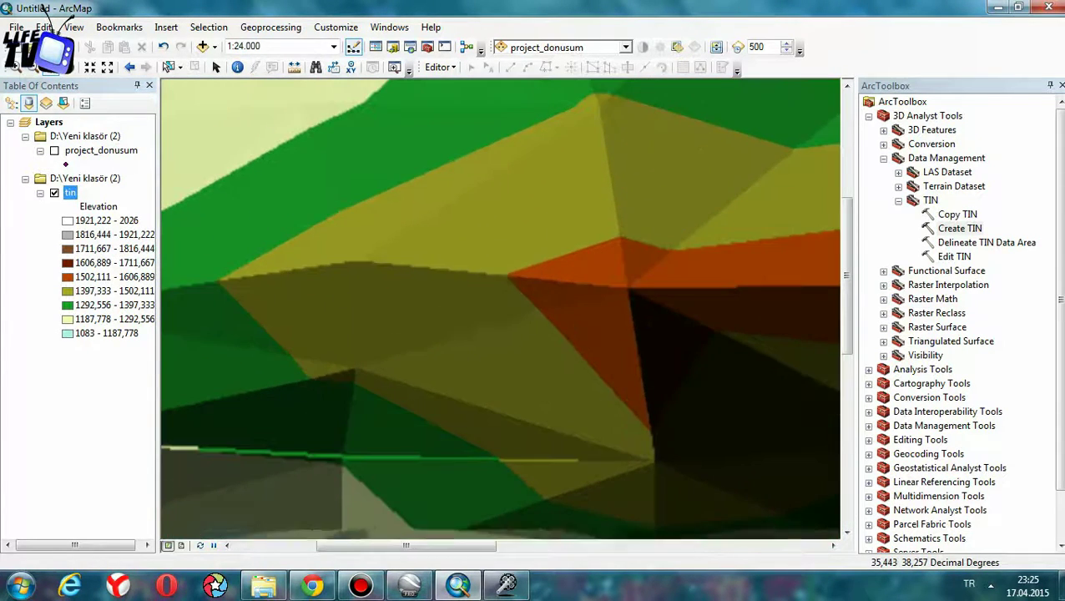
{"action": "key", "text": "q"}
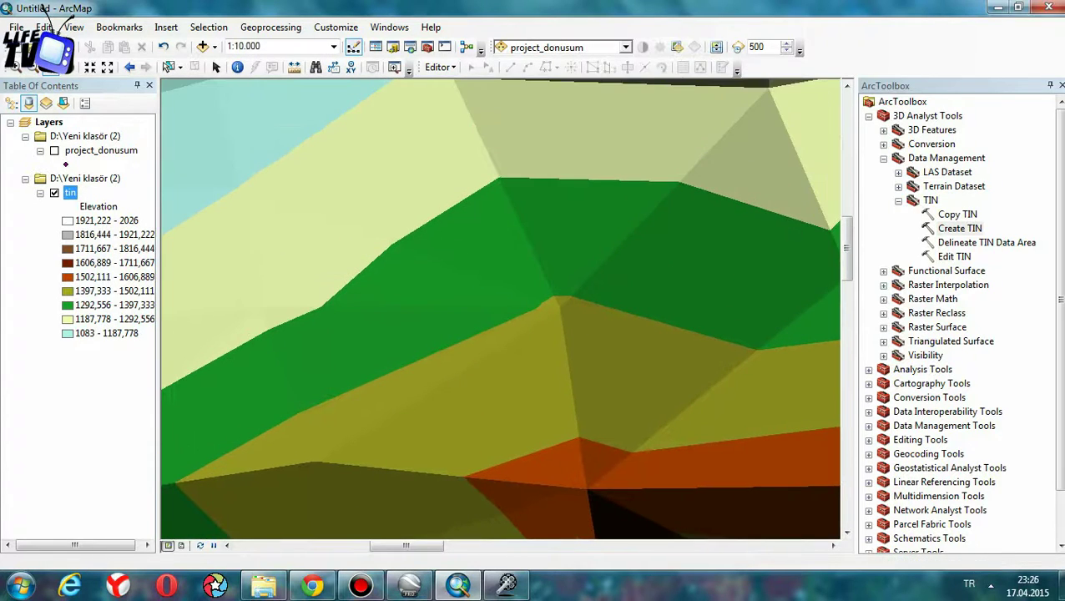
{"action": "scroll", "coordinate": [496, 292], "scroll_direction": "up", "scroll_amount": 4}
{"action": "scroll", "coordinate": [499, 298], "scroll_direction": "up", "scroll_amount": 4}
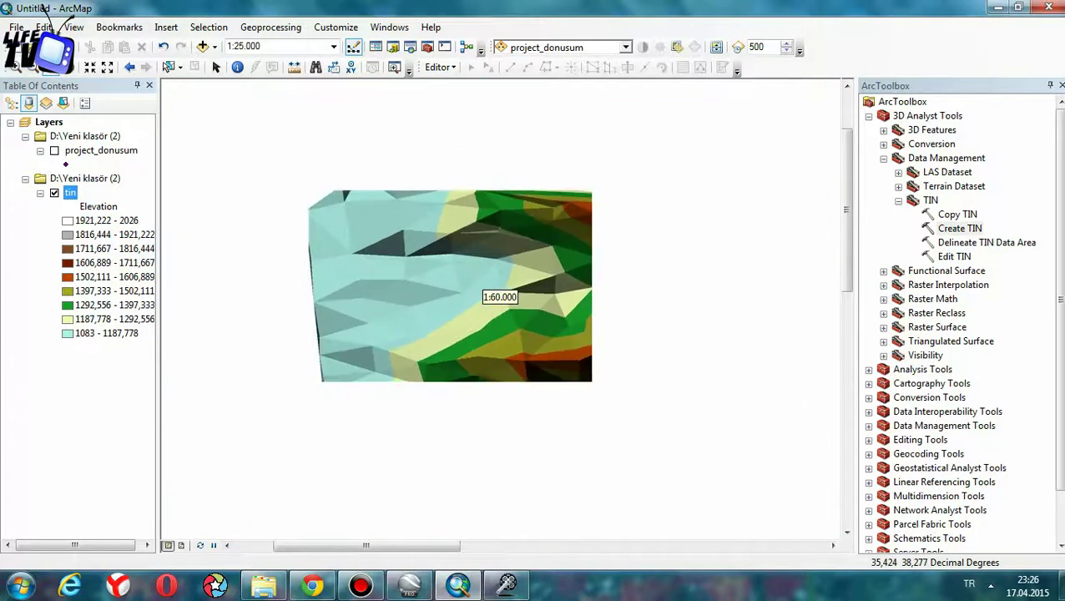
{"action": "scroll", "coordinate": [499, 297], "scroll_direction": "down", "scroll_amount": 5}
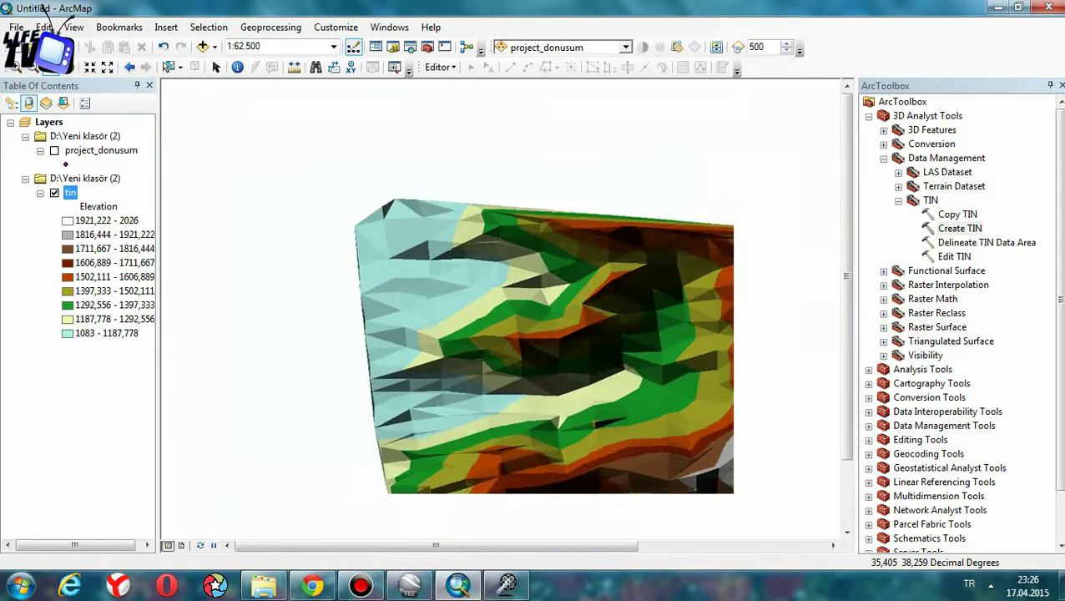
{"action": "scroll", "coordinate": [499, 297], "scroll_direction": "down", "scroll_amount": 6}
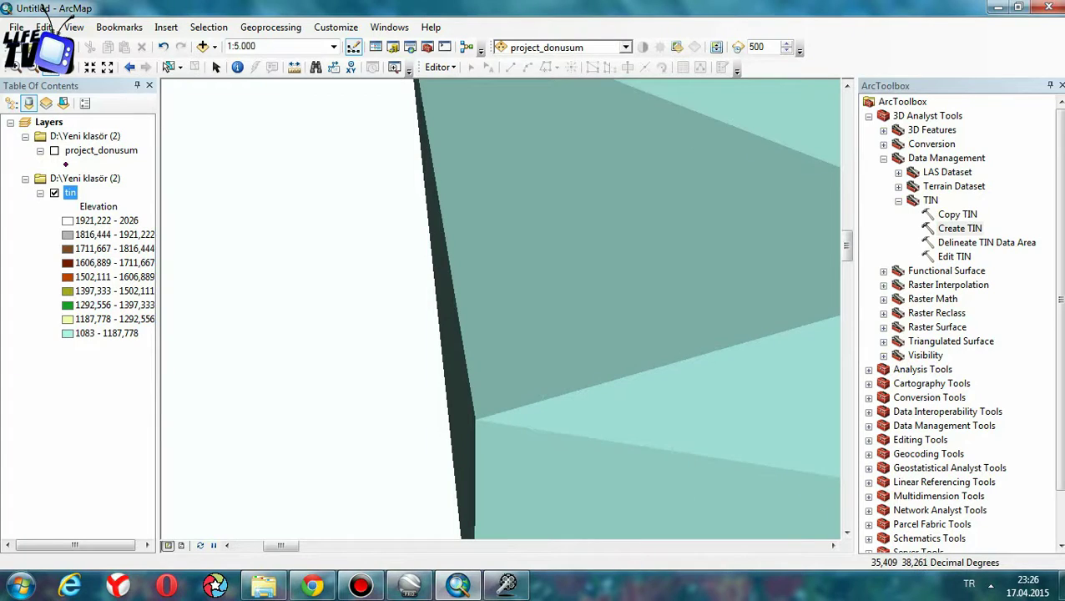
{"action": "scroll", "coordinate": [499, 297], "scroll_direction": "down", "scroll_amount": 2}
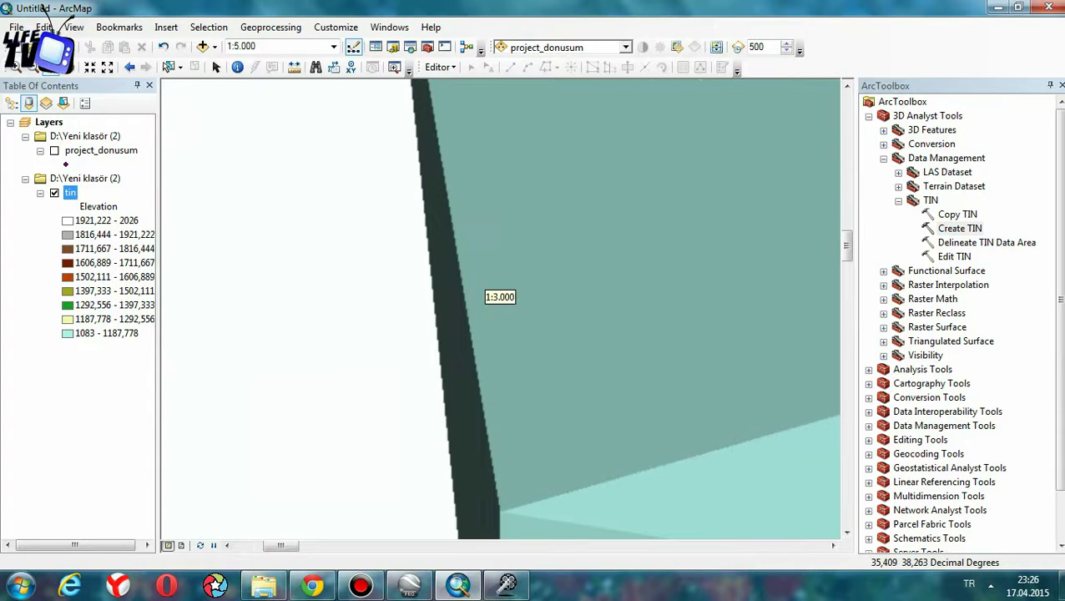
{"action": "scroll", "coordinate": [499, 297], "scroll_direction": "up", "scroll_amount": 5}
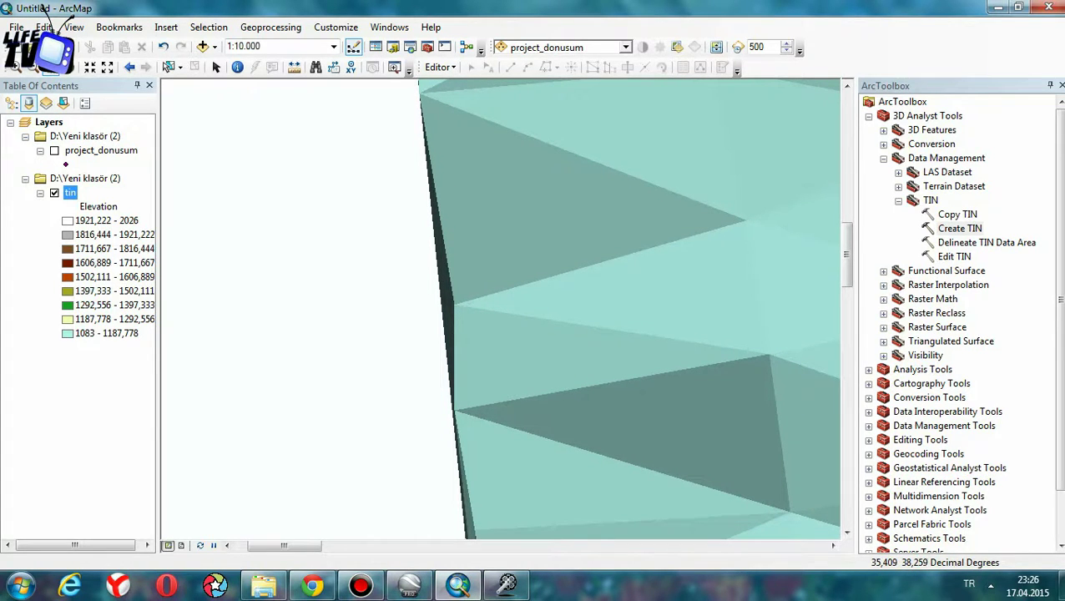
{"action": "scroll", "coordinate": [499, 297], "scroll_direction": "up", "scroll_amount": 3}
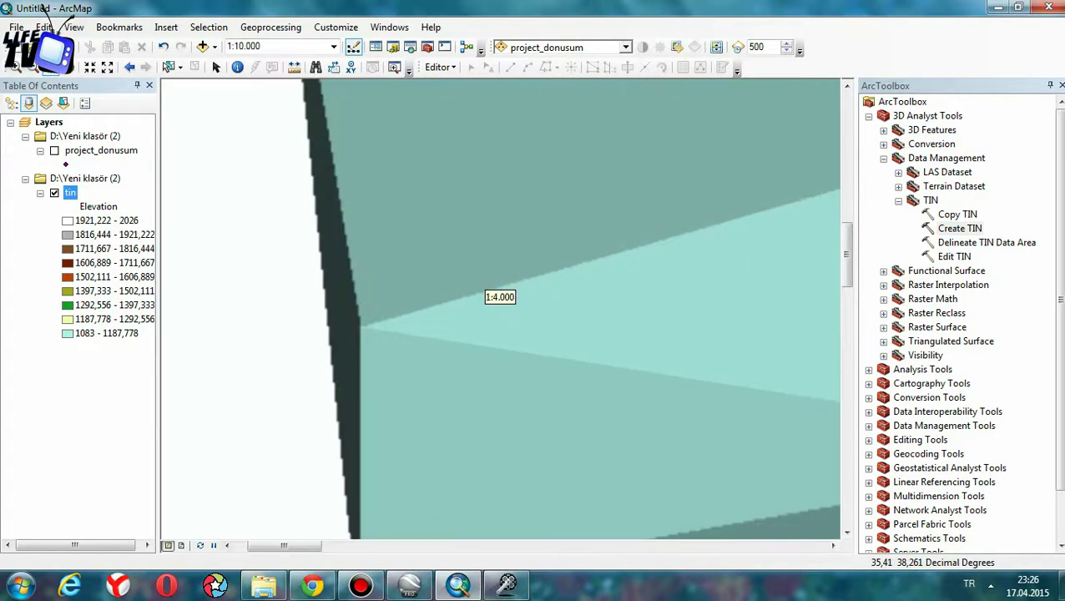
{"action": "scroll", "coordinate": [499, 297], "scroll_direction": "up", "scroll_amount": 2}
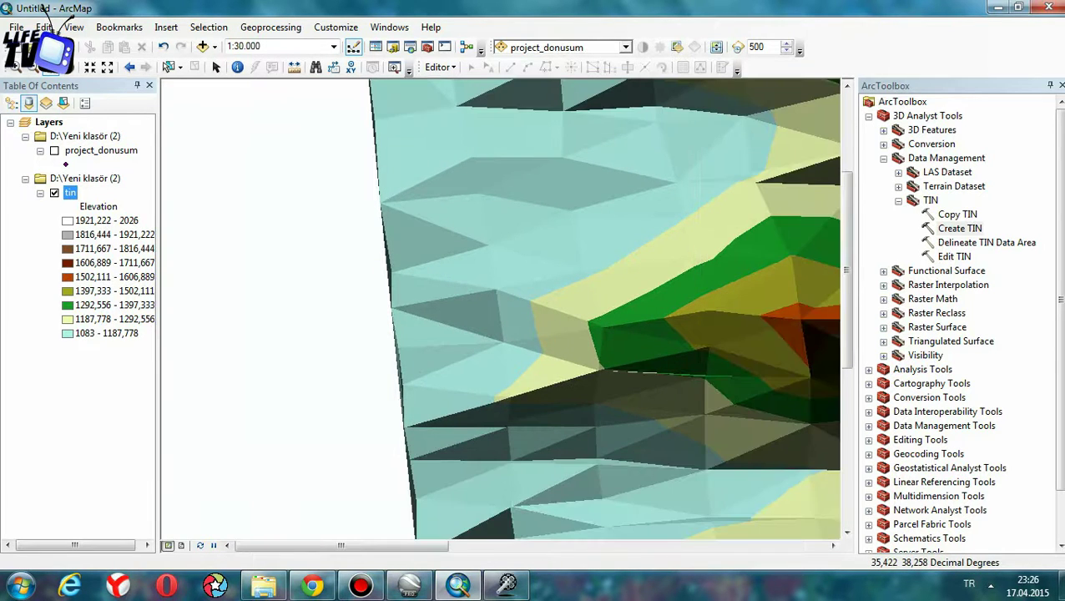
{"action": "scroll", "coordinate": [499, 297], "scroll_direction": "up", "scroll_amount": 3}
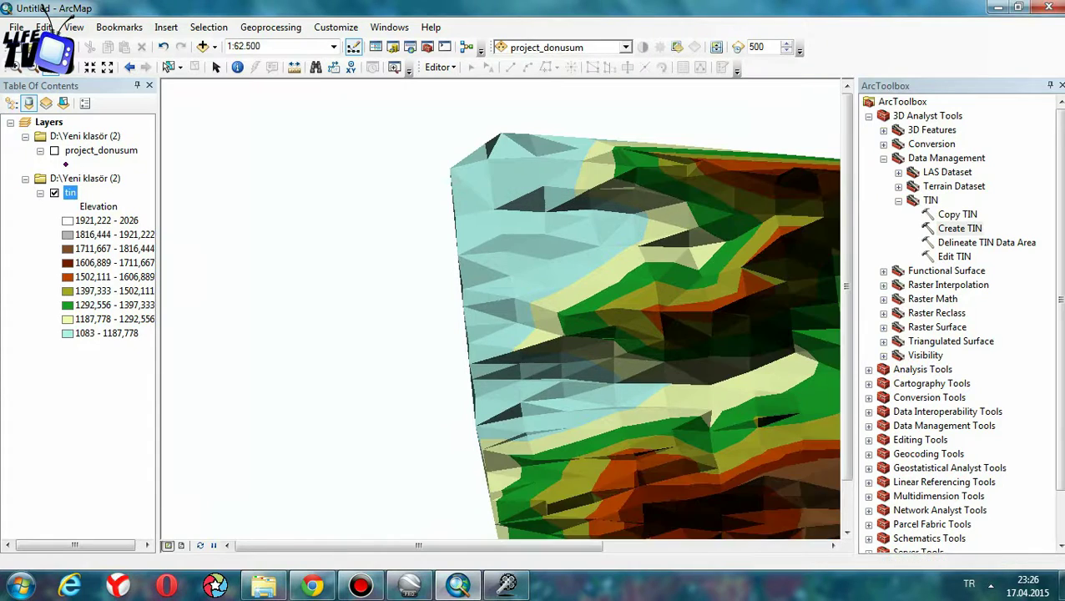
{"action": "scroll", "coordinate": [499, 297], "scroll_direction": "up", "scroll_amount": 1}
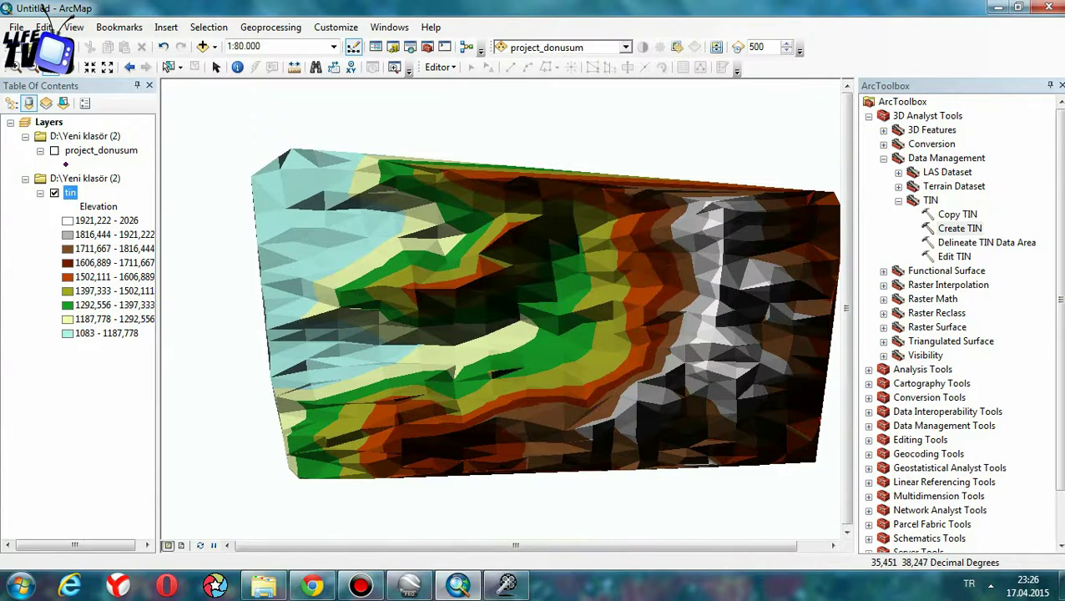
{"action": "left_click_drag", "start_coordinate": [499, 297], "coordinate": [474, 303]}
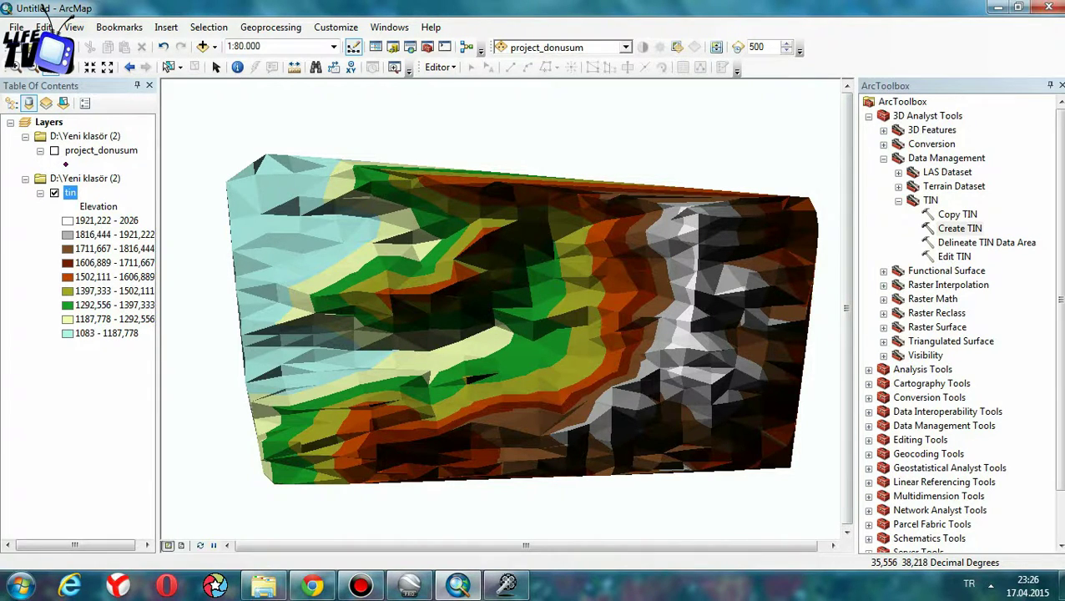
{"action": "left_click", "coordinate": [869, 397]}
{"action": "left_click", "coordinate": [959, 227]}
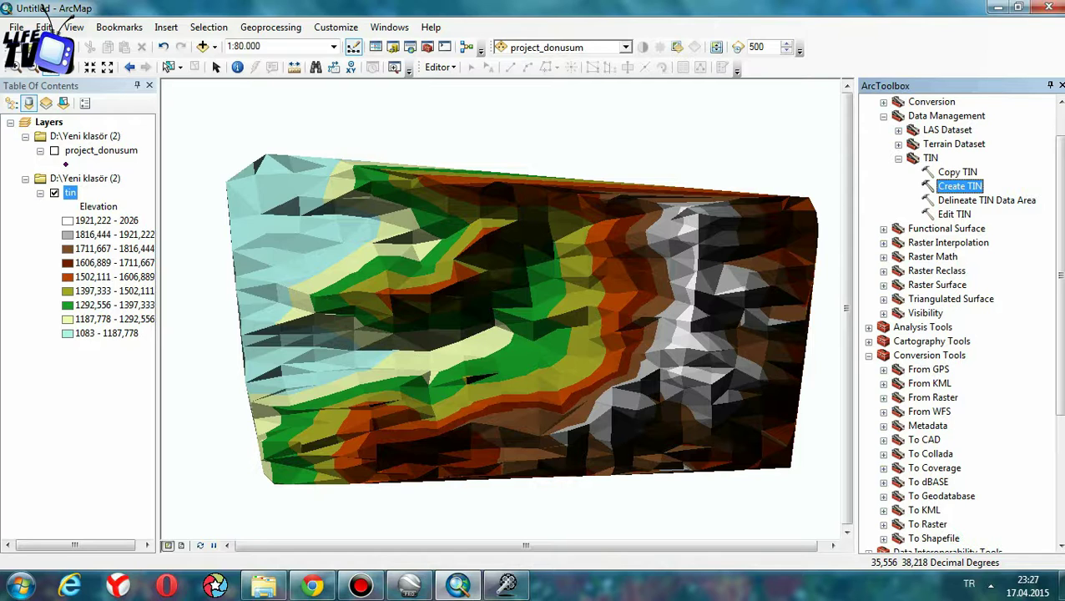
{"action": "scroll", "coordinate": [958, 324], "scroll_direction": "down", "scroll_amount": 1}
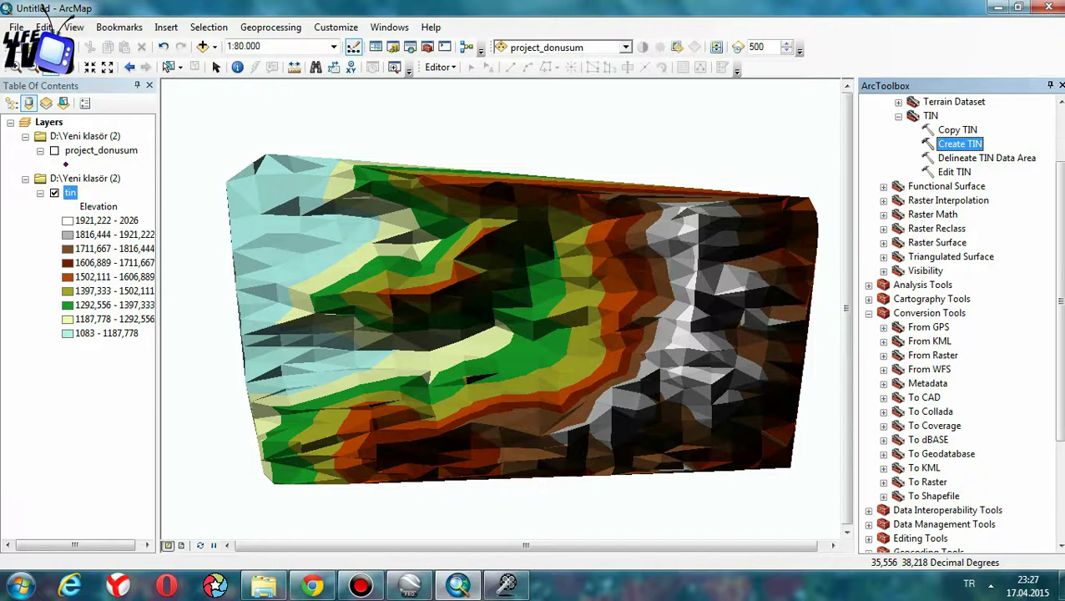
{"action": "left_click", "coordinate": [868, 312]}
{"action": "scroll", "coordinate": [958, 324], "scroll_direction": "up", "scroll_amount": 1}
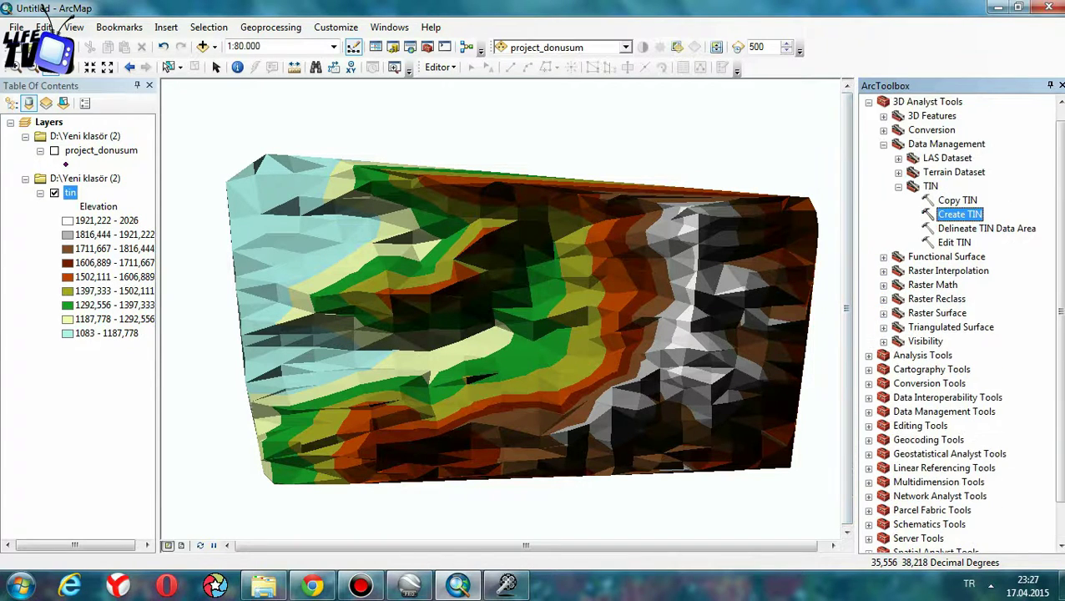
{"action": "scroll", "coordinate": [960, 325], "scroll_direction": "up", "scroll_amount": 1}
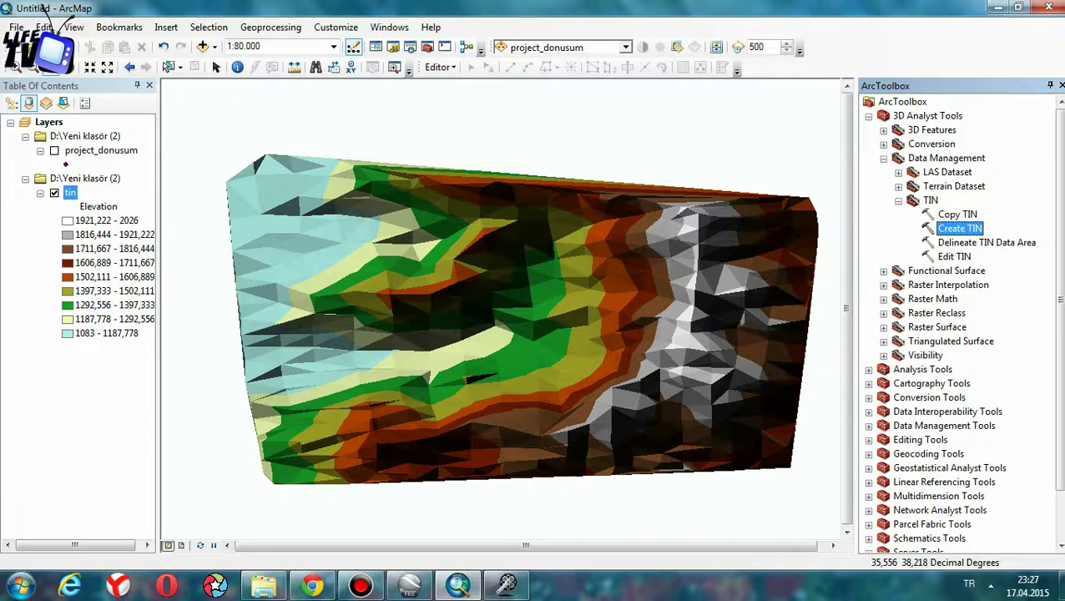
Step: Start the 3D Analyst TIN to Raster conversion tool with tin as the input TIN
{"action": "left_click", "coordinate": [869, 116]}
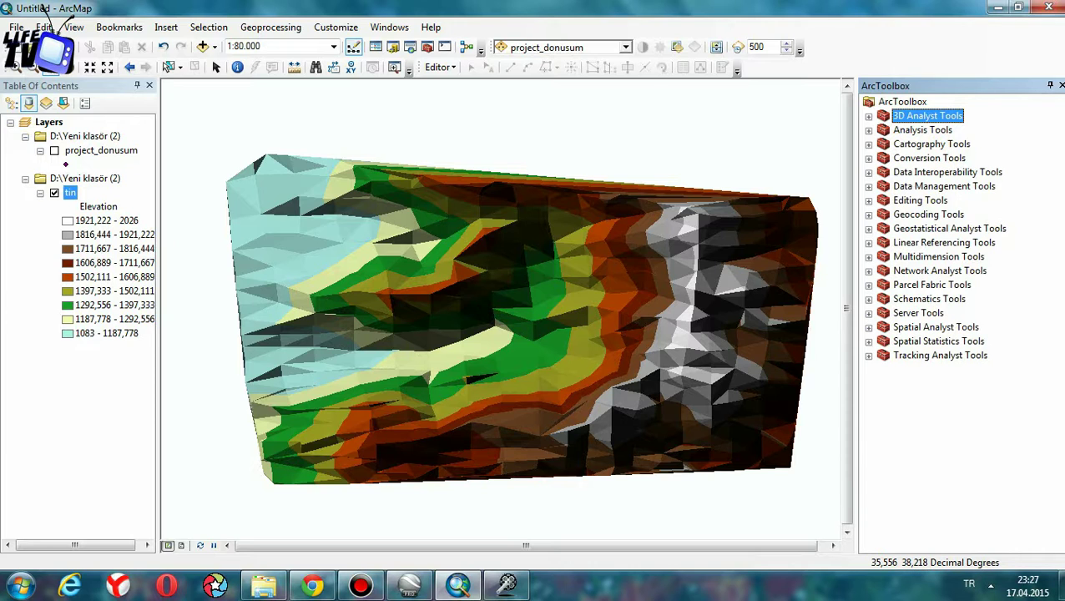
{"action": "left_click", "coordinate": [869, 116]}
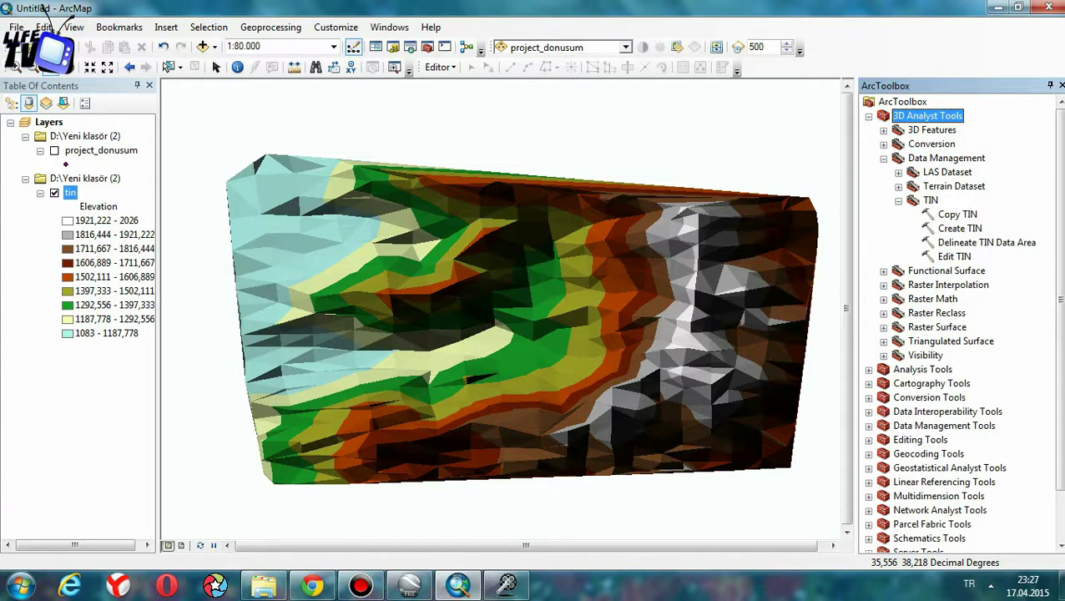
{"action": "left_click", "coordinate": [883, 158]}
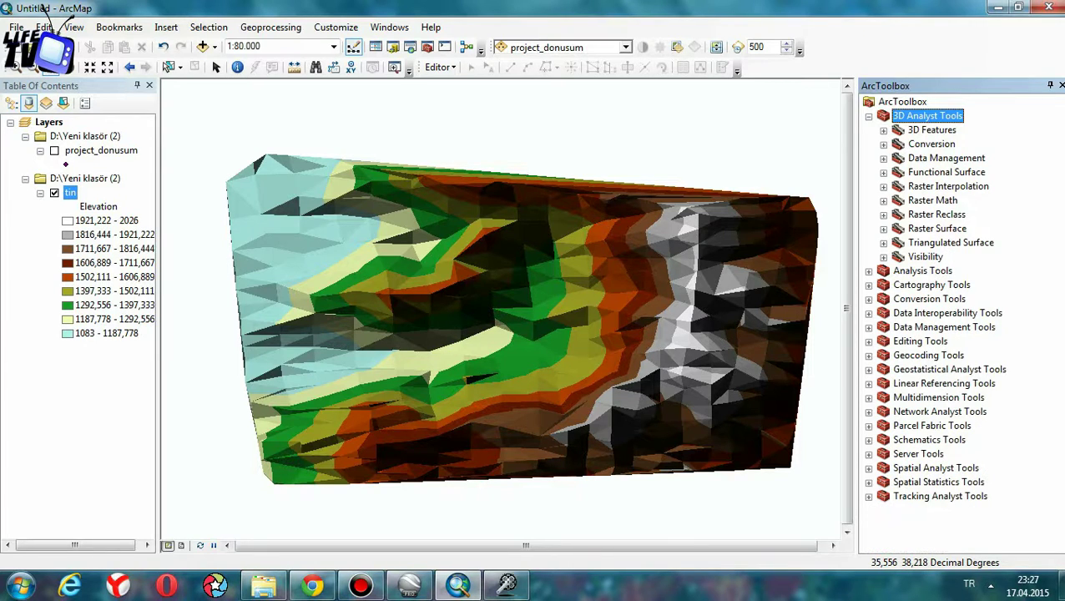
{"action": "key", "text": "Down"}
{"action": "key", "text": "Down"}
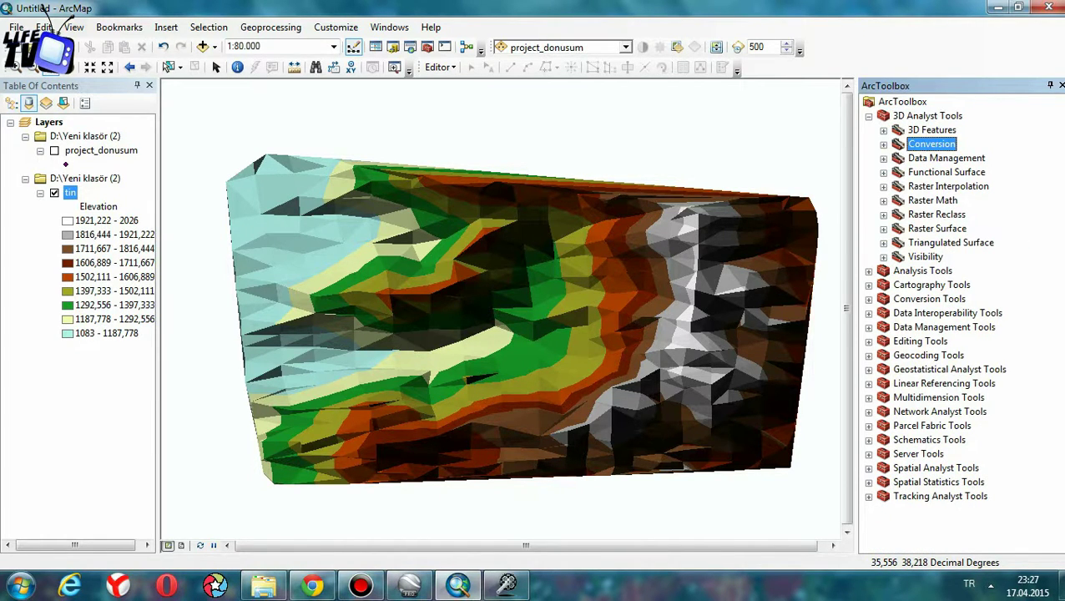
{"action": "key", "text": "Right"}
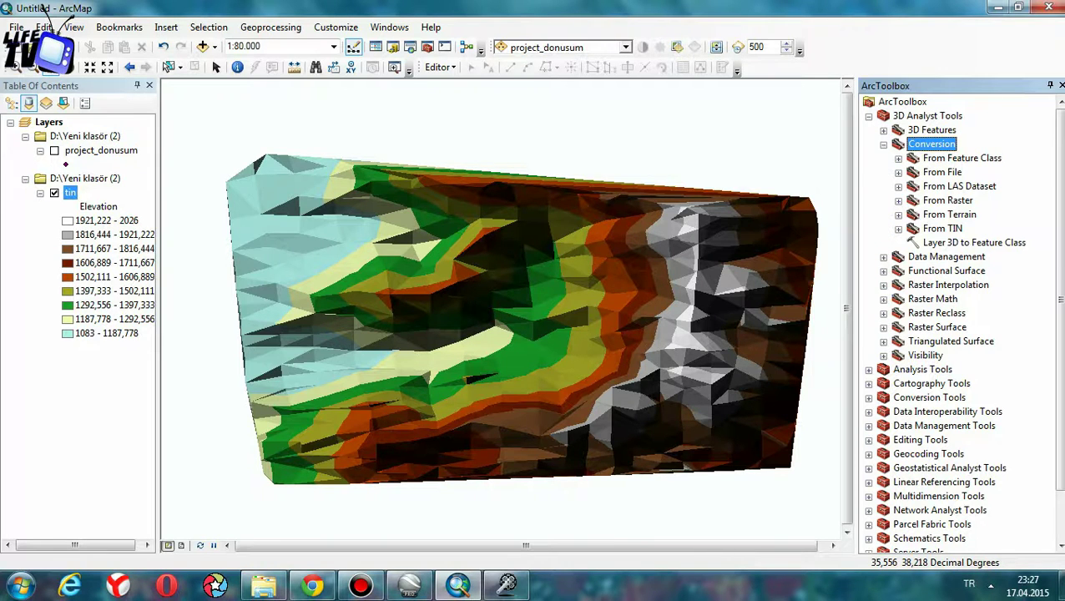
{"action": "left_click", "coordinate": [898, 228]}
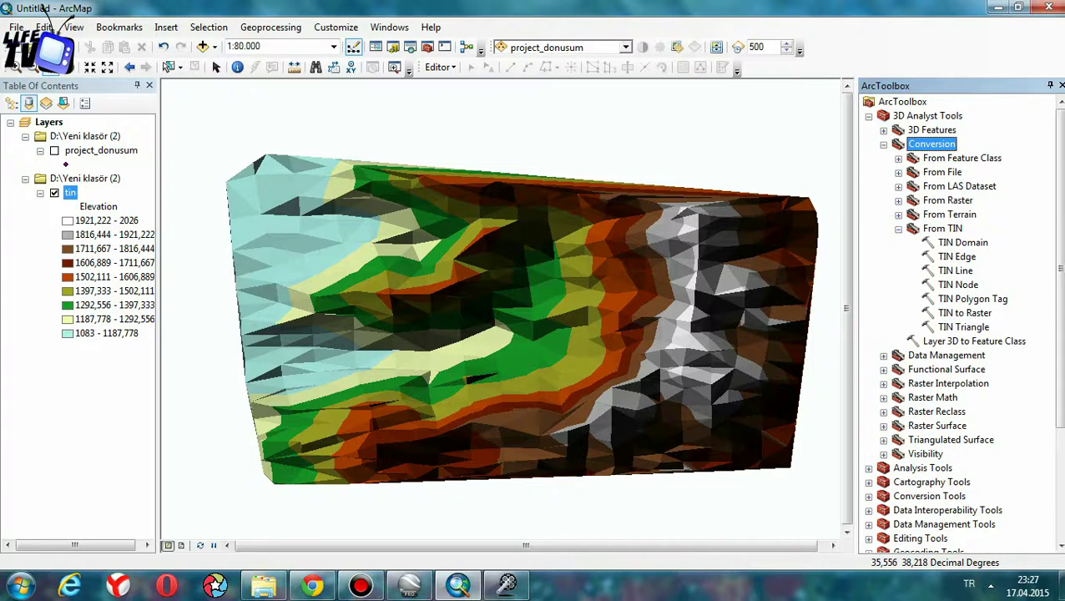
{"action": "left_click", "coordinate": [964, 312]}
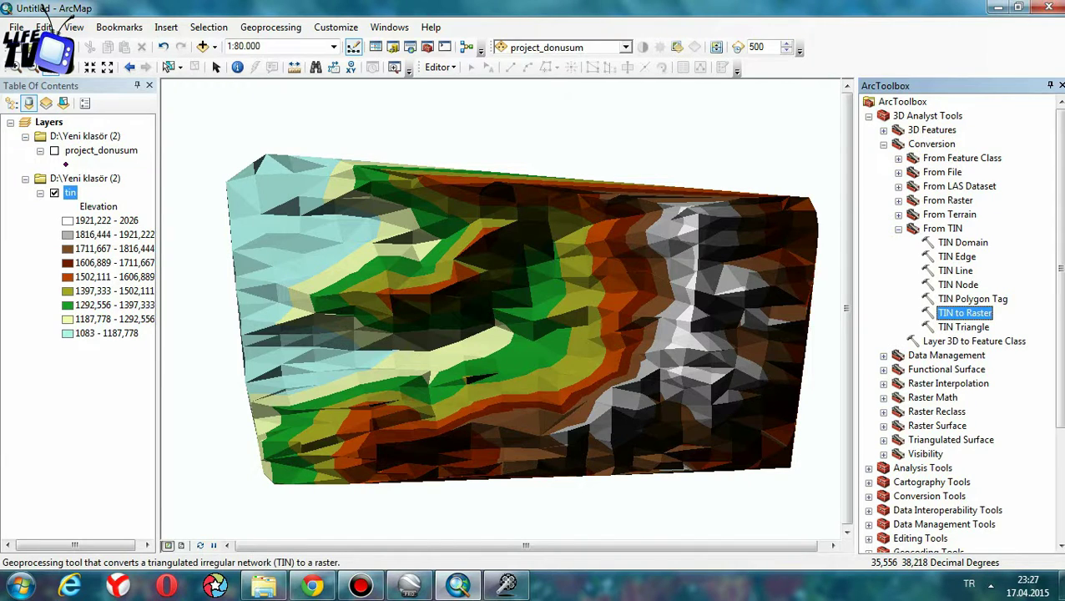
{"action": "double_click", "coordinate": [964, 313]}
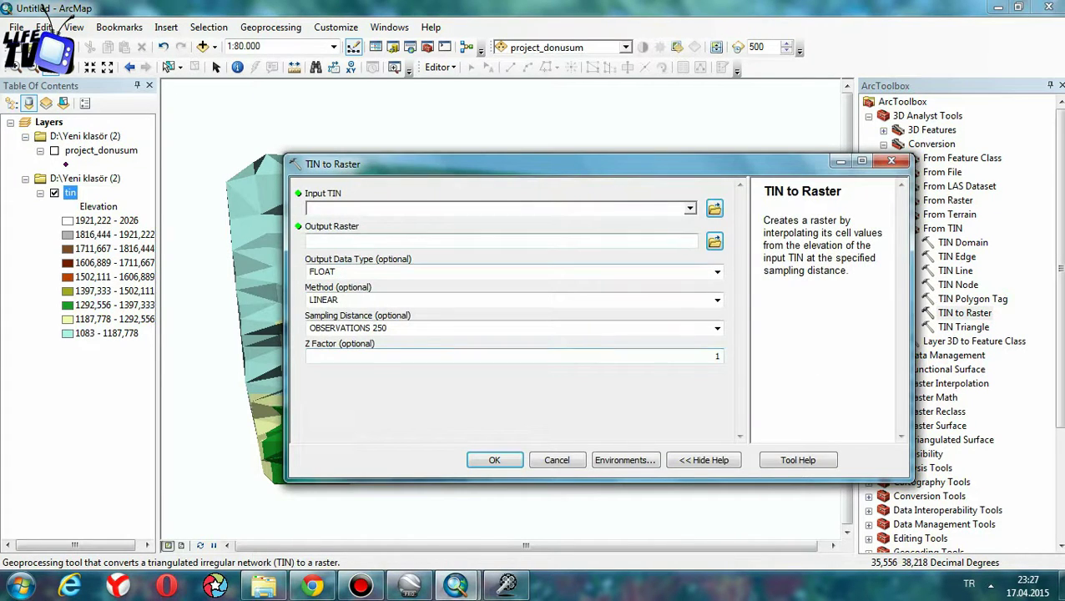
{"action": "left_click", "coordinate": [690, 208]}
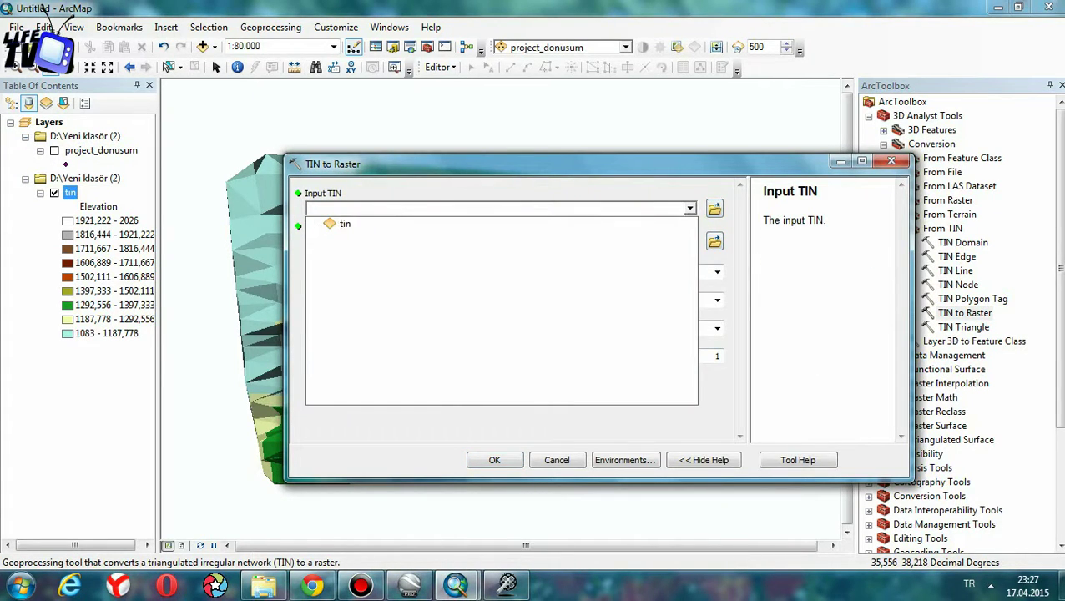
{"action": "key", "text": "Return"}
Step: Set the output raster to tin_to_raster in the folder D:\Yeni klasör (2)
{"action": "left_click", "coordinate": [714, 240]}
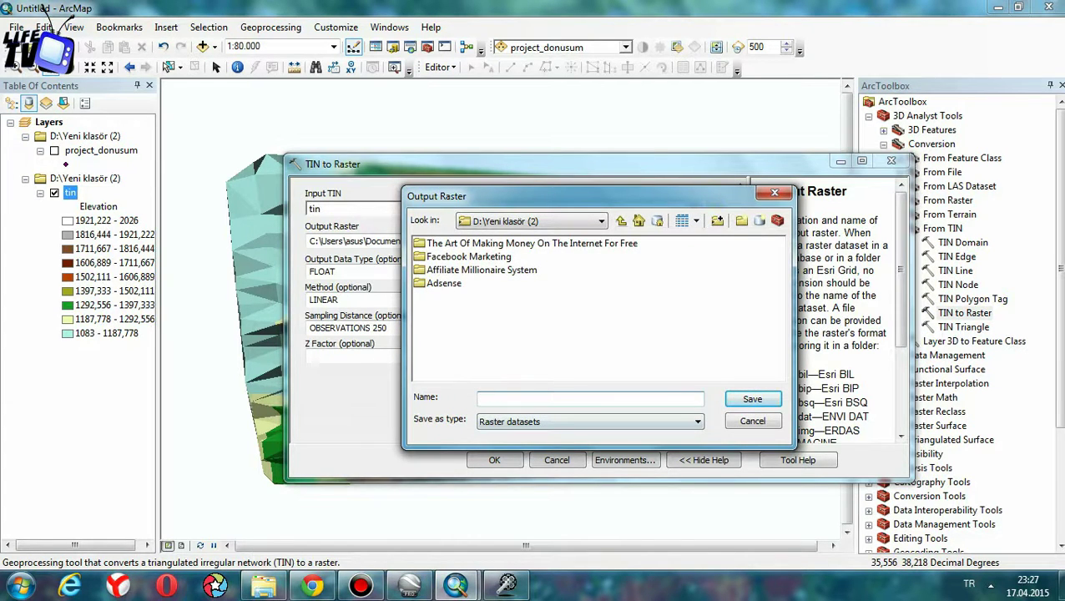
{"action": "type", "text": "tin_to_raster"}
{"action": "left_click", "coordinate": [751, 399]}
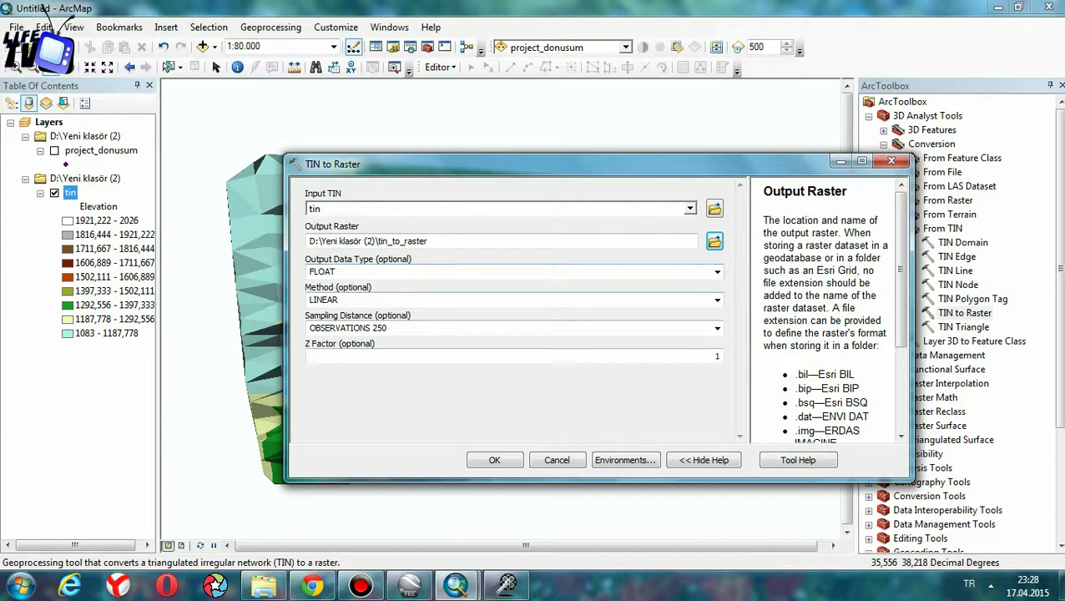
Step: Set the sampling distance to CELLSIZE 50 and run the TIN to Raster conversion
{"action": "left_click", "coordinate": [717, 328]}
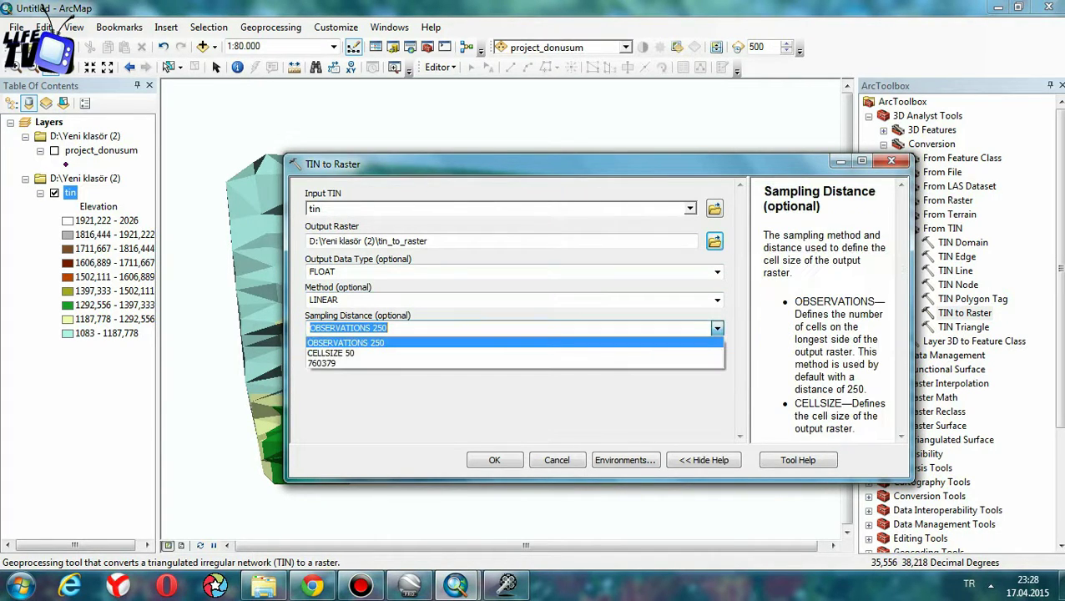
{"action": "left_click", "coordinate": [331, 353]}
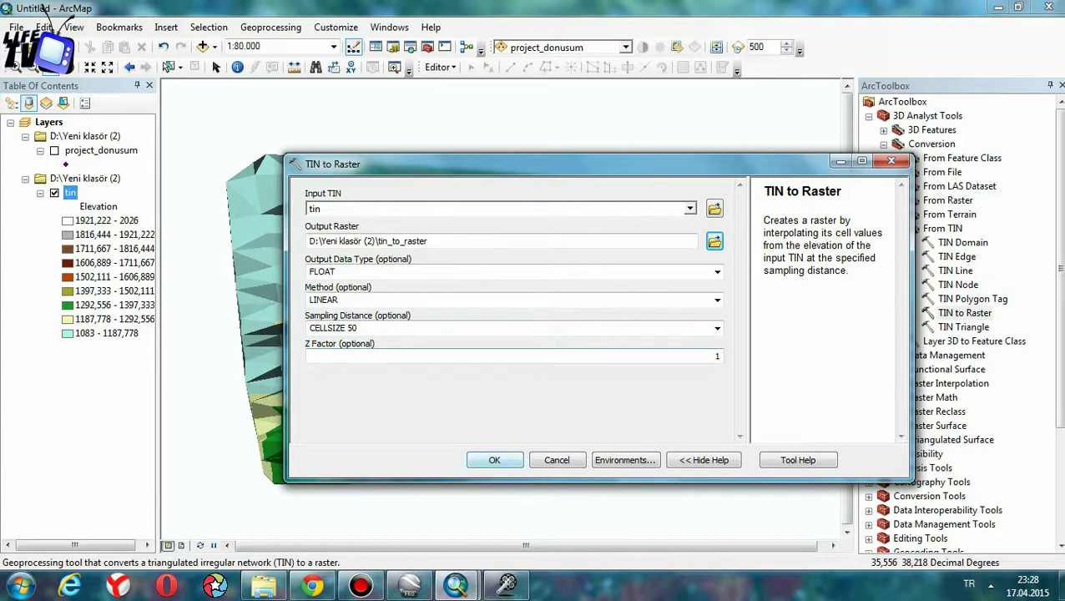
{"action": "key", "text": "Return"}
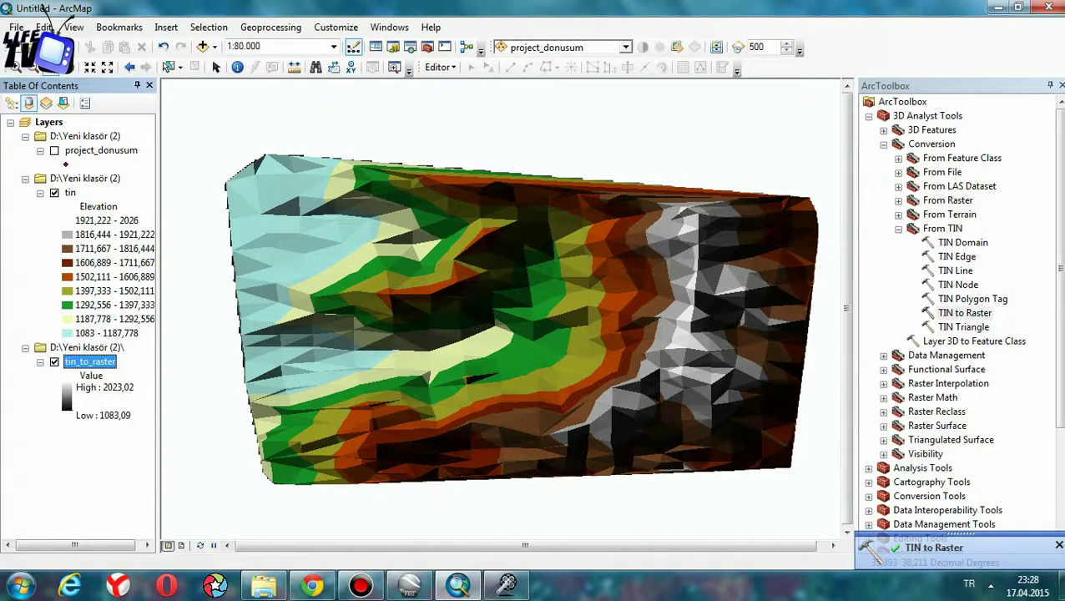
Step: Hide the tin layer so that only the tin_to_raster layer is displayed on the map
{"action": "left_click", "coordinate": [103, 415]}
{"action": "left_click", "coordinate": [104, 387]}
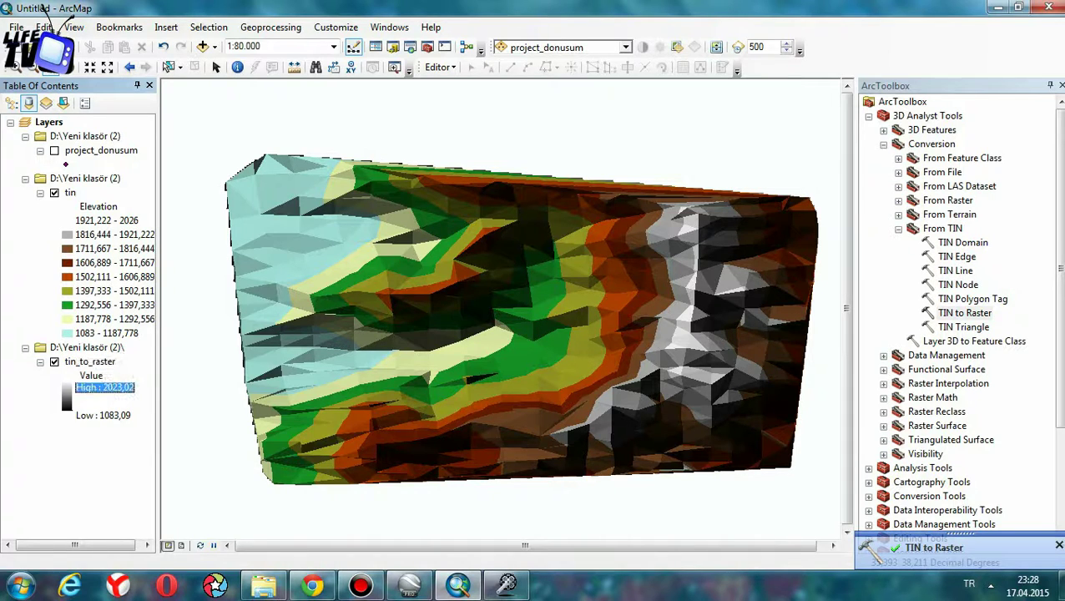
{"action": "left_click", "coordinate": [54, 192]}
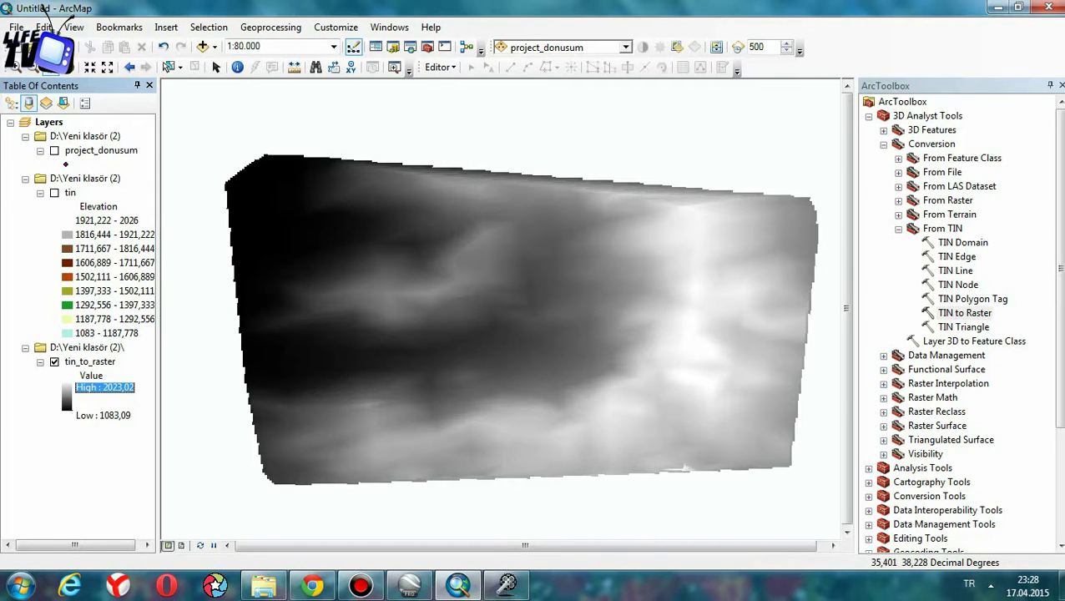
Step: Apply the multicolour ramp running from pale magenta through blue, green and yellow to brown to the tin_to_raster layer
{"action": "left_click", "coordinate": [67, 397]}
{"action": "left_click", "coordinate": [206, 439]}
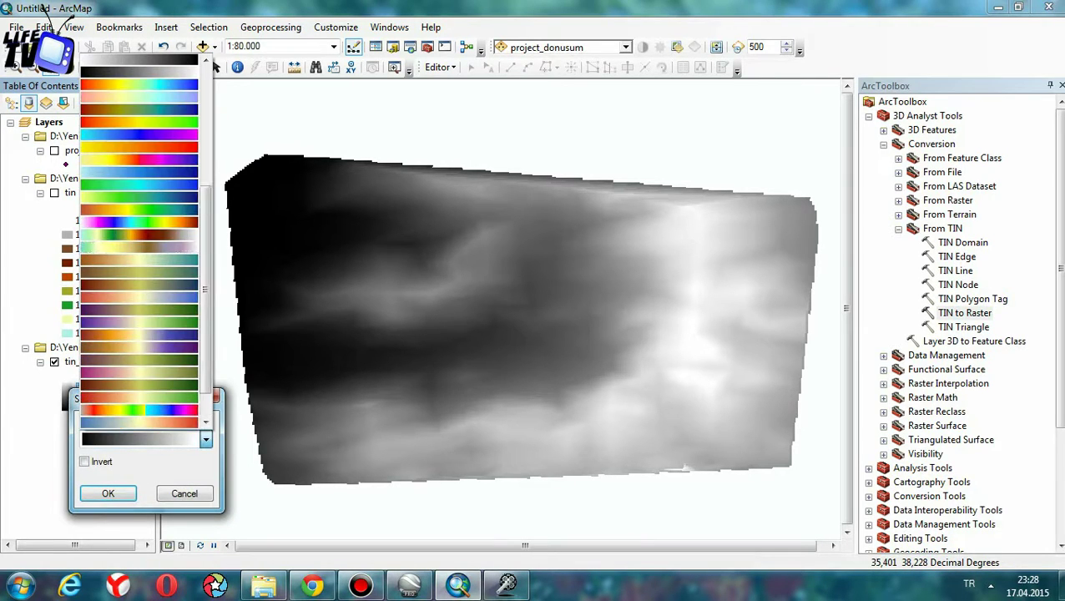
{"action": "scroll", "coordinate": [138, 333], "scroll_direction": "up", "scroll_amount": 5}
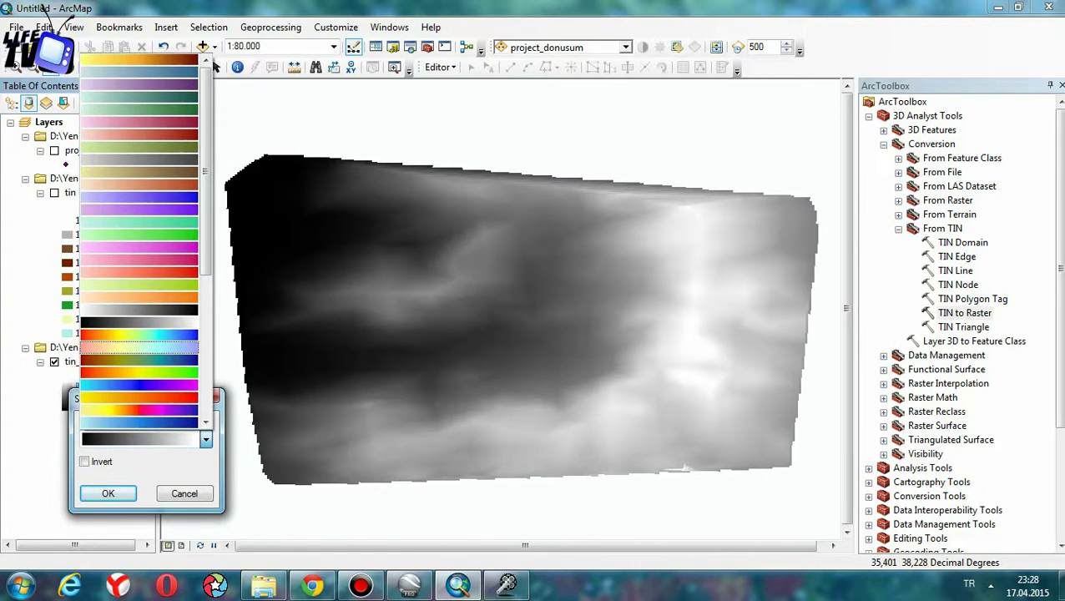
{"action": "scroll", "coordinate": [138, 347], "scroll_direction": "down", "scroll_amount": 1}
{"action": "scroll", "coordinate": [139, 347], "scroll_direction": "down", "scroll_amount": 2}
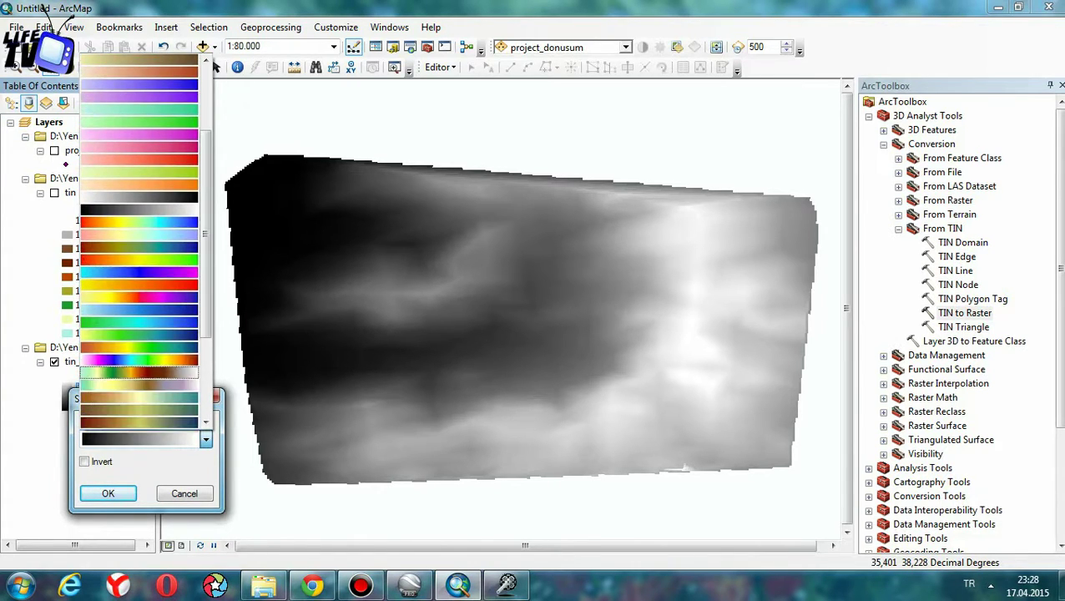
{"action": "left_click", "coordinate": [139, 359]}
{"action": "key", "text": "Return"}
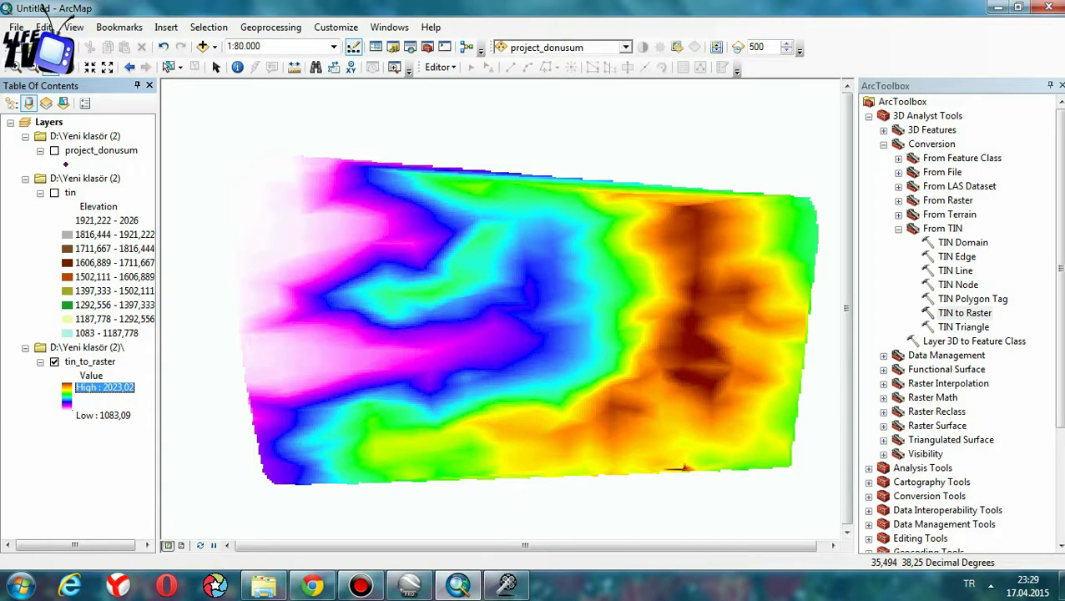
Step: Start the Spatial Analyst Contour surface tool with tin_to_raster as the input raster
{"action": "left_click", "coordinate": [869, 116]}
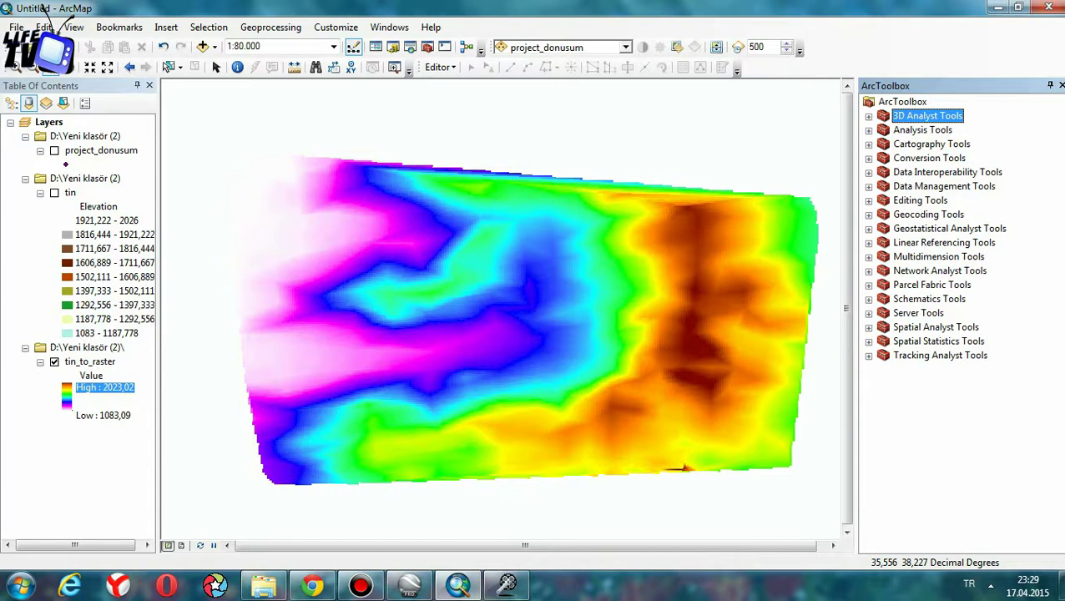
{"action": "left_click", "coordinate": [868, 326]}
{"action": "scroll", "coordinate": [960, 325], "scroll_direction": "down", "scroll_amount": 2}
{"action": "scroll", "coordinate": [960, 326], "scroll_direction": "down", "scroll_amount": 3}
{"action": "left_click", "coordinate": [883, 354]}
{"action": "double_click", "coordinate": [940, 383]}
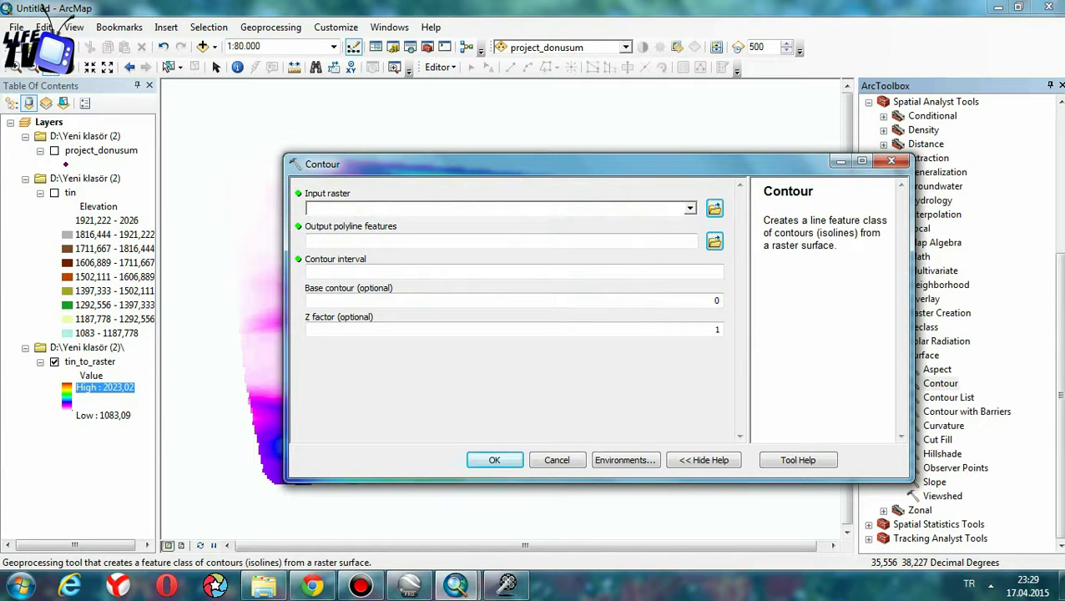
{"action": "left_click", "coordinate": [689, 208]}
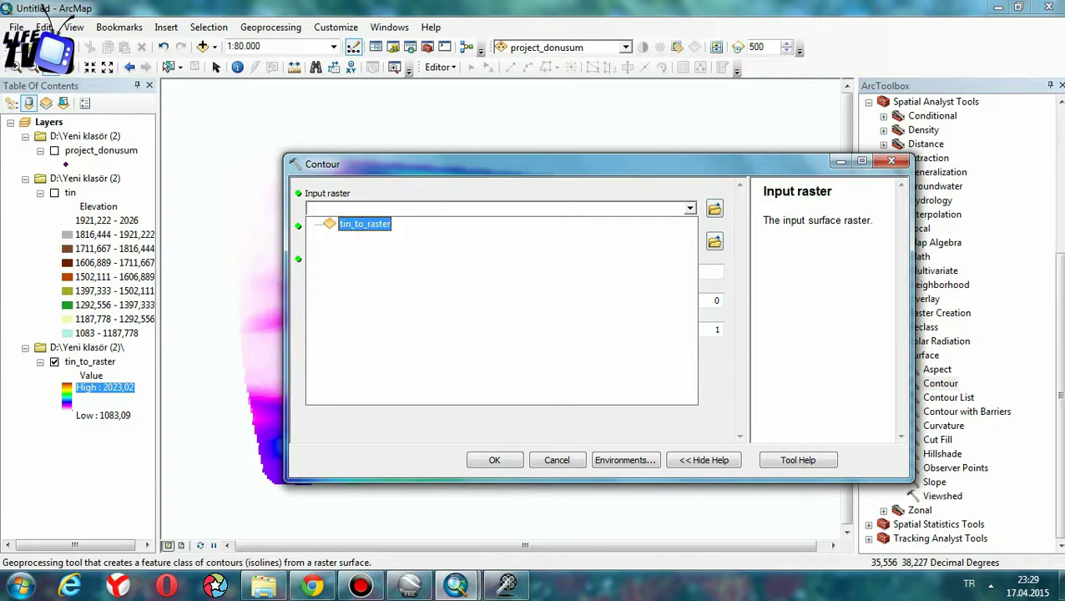
{"action": "left_click", "coordinate": [364, 223]}
Step: Save the output polyline features as contour in the folder D:\Yeni klasör (2)
{"action": "left_click", "coordinate": [713, 241]}
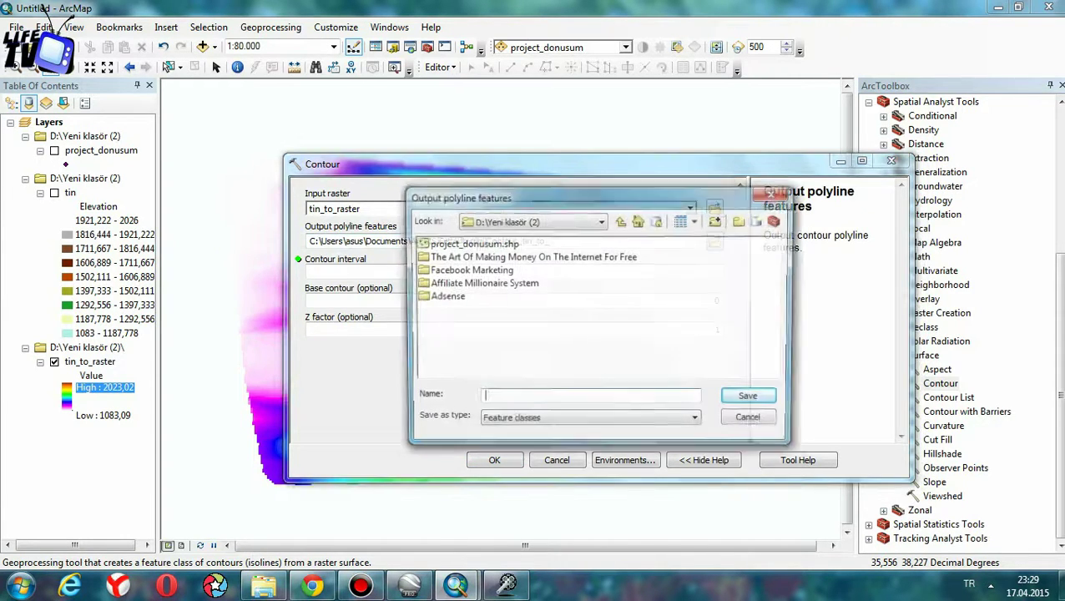
{"action": "type", "text": "c"}
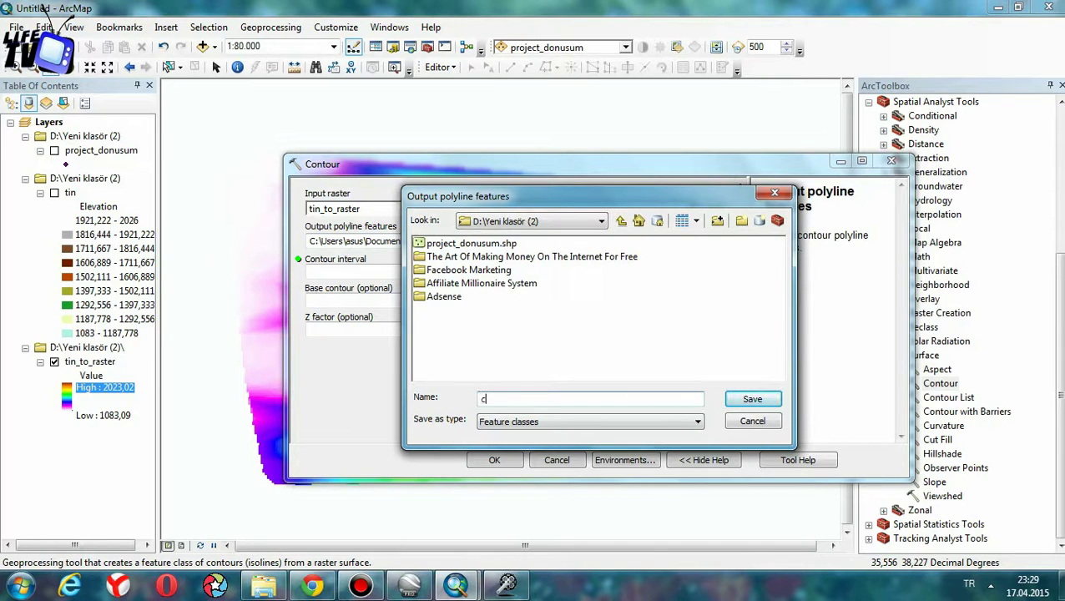
{"action": "type", "text": "ontour"}
{"action": "key", "text": "Return"}
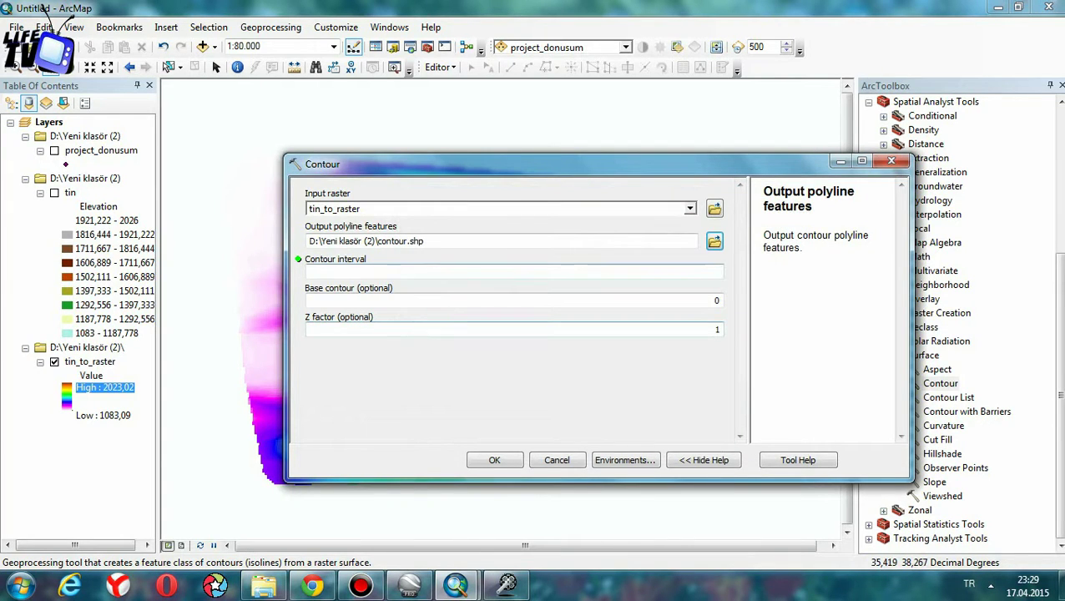
Step: Generate the contours with an interval of 50 and hide the tin_to_raster layer
{"action": "left_click", "coordinate": [713, 271]}
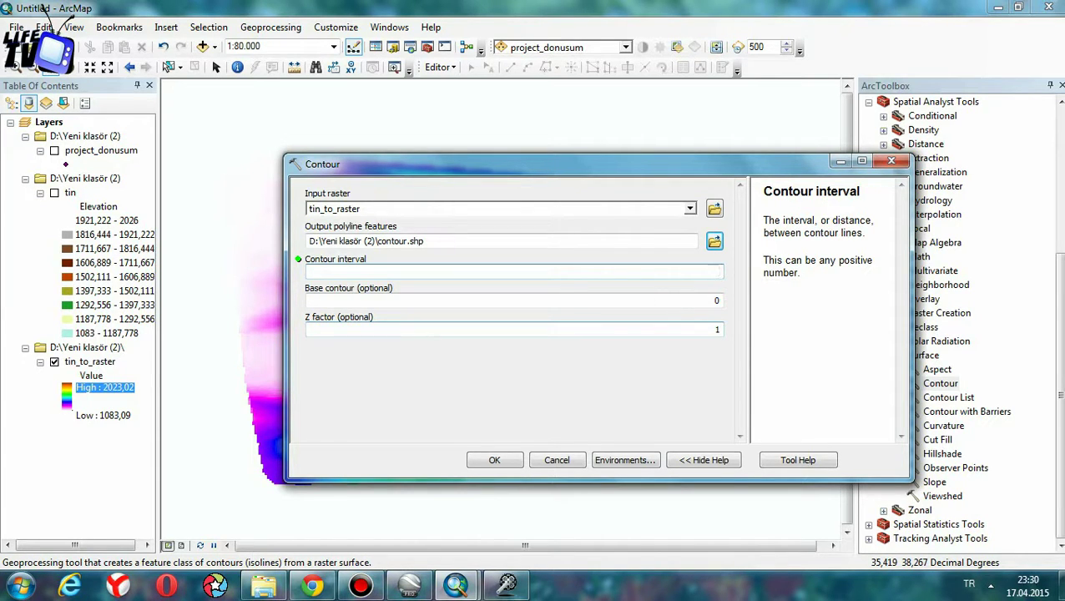
{"action": "type", "text": "50"}
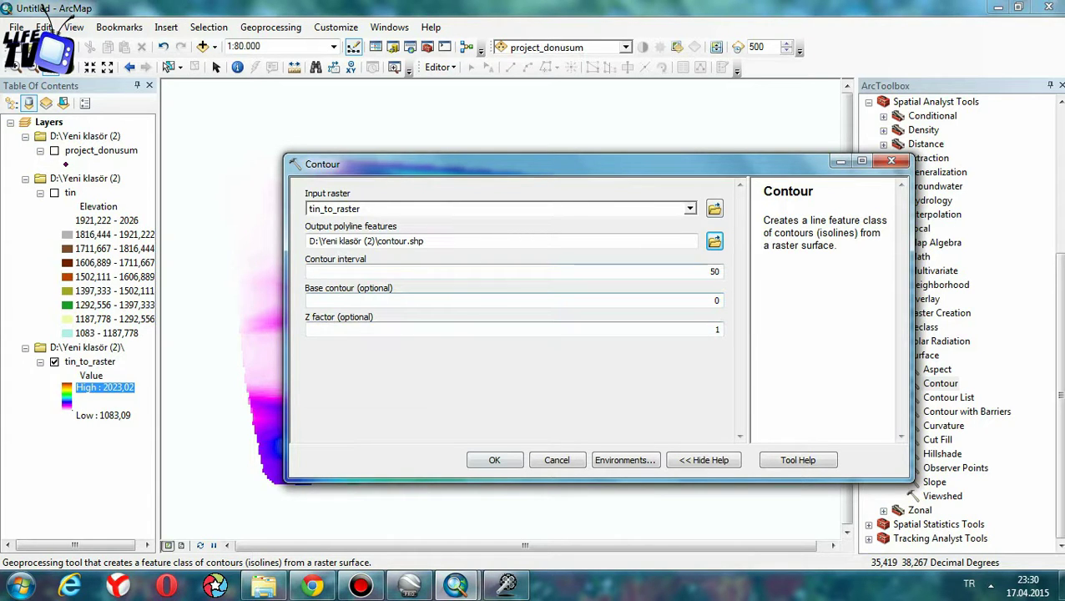
{"action": "left_click", "coordinate": [494, 460]}
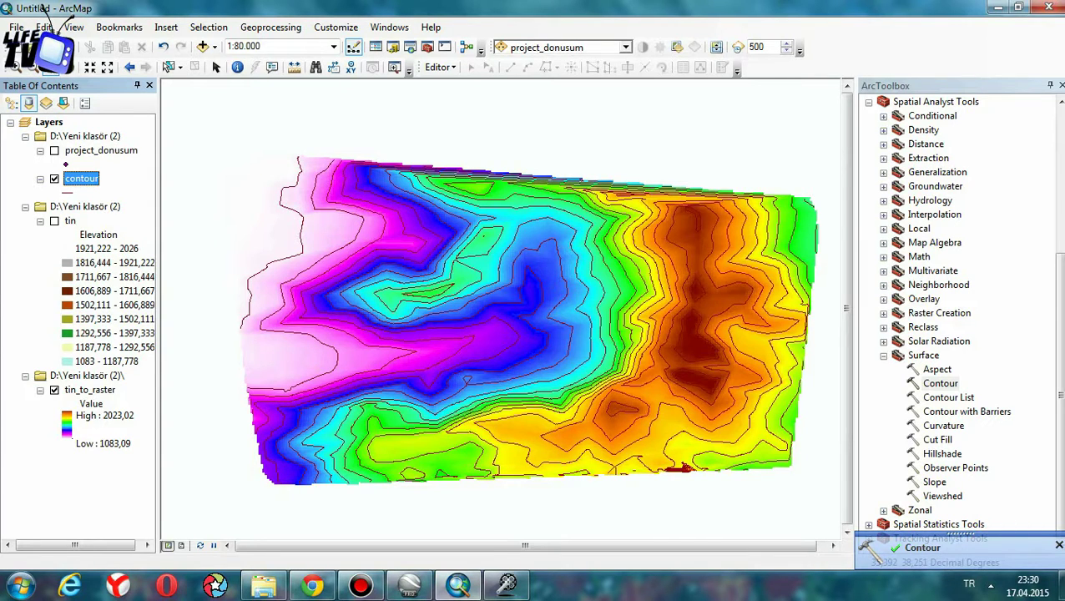
{"action": "left_click", "coordinate": [54, 390]}
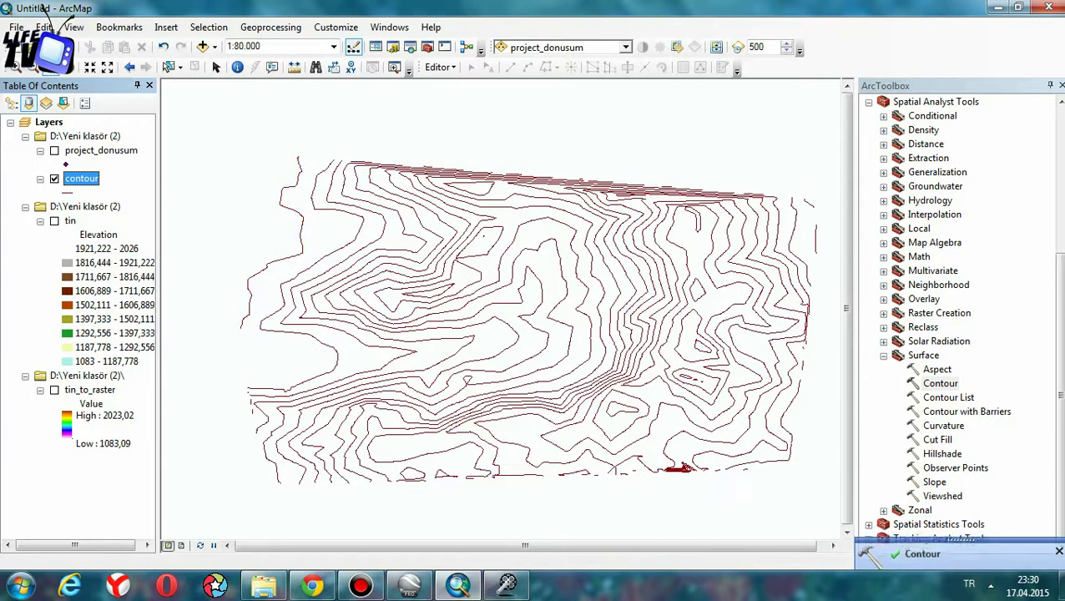
Step: Examine the contour lines, especially along the dense upper edge, both close up and as a whole
{"action": "scroll", "coordinate": [435, 249], "scroll_direction": "up", "scroll_amount": 1}
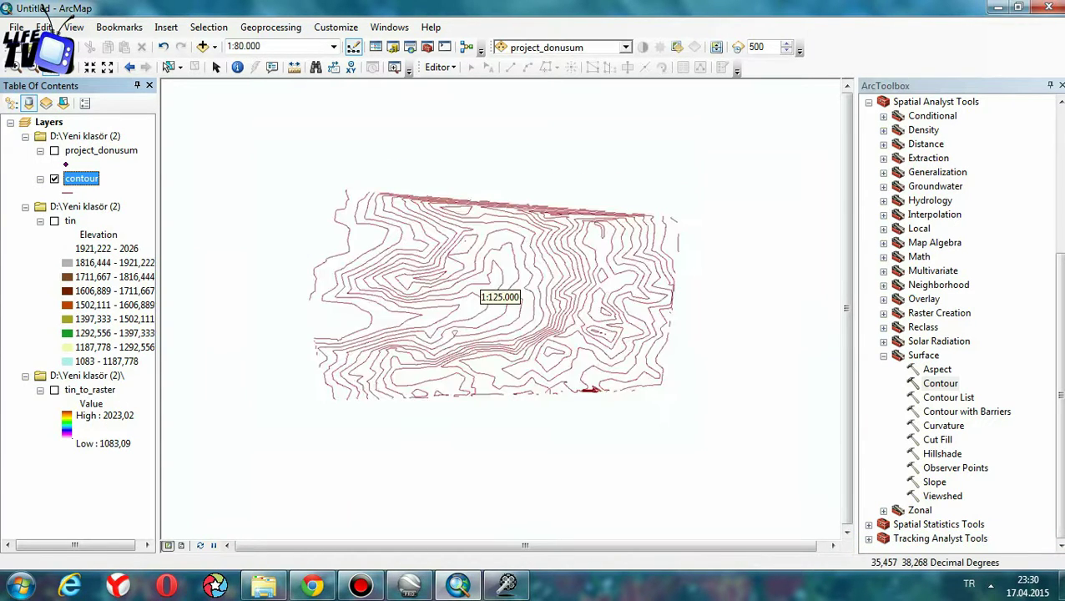
{"action": "scroll", "coordinate": [468, 259], "scroll_direction": "up", "scroll_amount": 1}
{"action": "scroll", "coordinate": [515, 265], "scroll_direction": "down", "scroll_amount": 3}
{"action": "scroll", "coordinate": [490, 306], "scroll_direction": "up", "scroll_amount": 2}
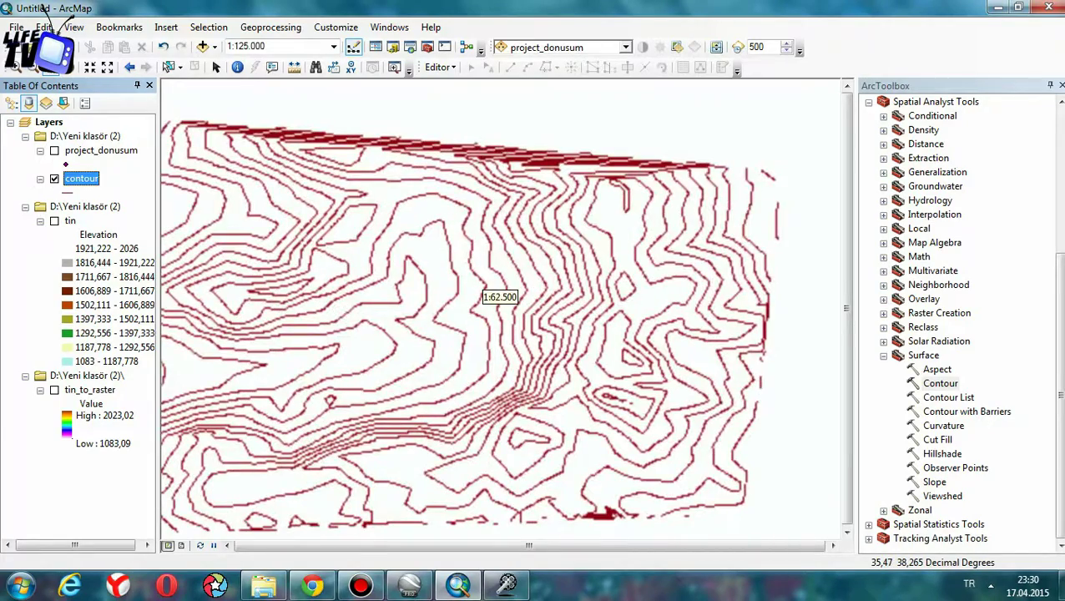
{"action": "scroll", "coordinate": [499, 300], "scroll_direction": "up", "scroll_amount": 4}
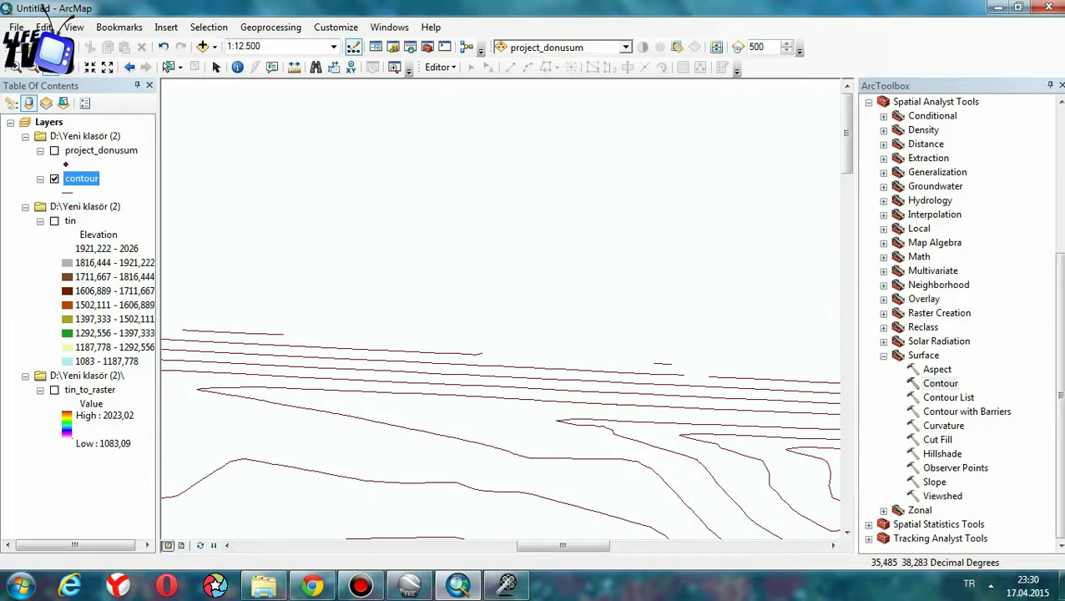
{"action": "left_click_drag", "start_coordinate": [499, 375], "coordinate": [503, 310]}
{"action": "left_click_drag", "start_coordinate": [418, 350], "coordinate": [597, 344]}
{"action": "scroll", "coordinate": [500, 301], "scroll_direction": "up", "scroll_amount": 2}
{"action": "scroll", "coordinate": [500, 297], "scroll_direction": "down", "scroll_amount": 2}
{"action": "scroll", "coordinate": [500, 297], "scroll_direction": "down", "scroll_amount": 2}
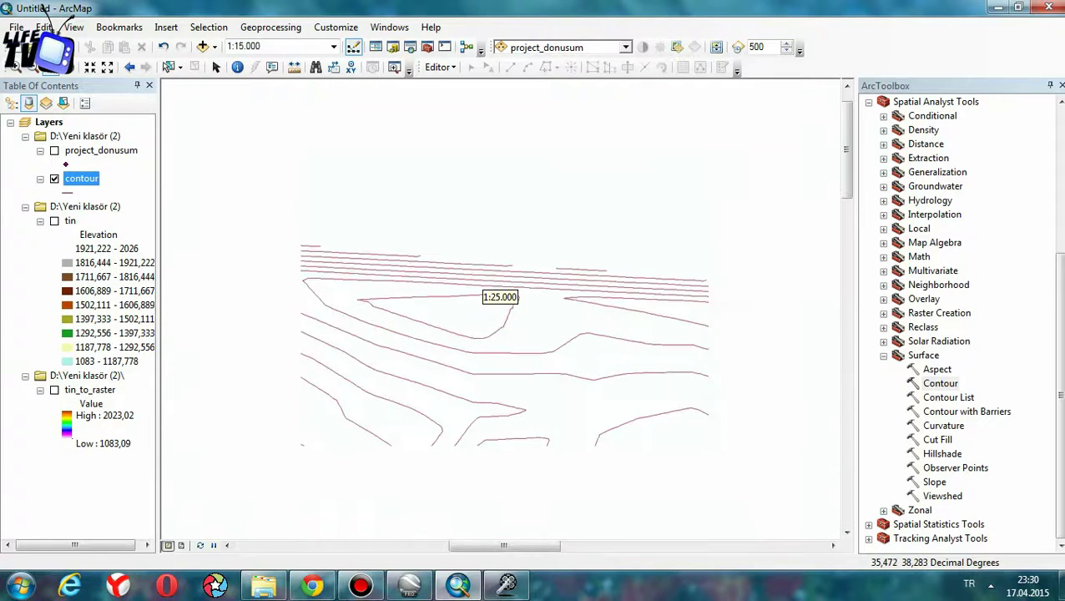
{"action": "scroll", "coordinate": [499, 298], "scroll_direction": "down", "scroll_amount": 3}
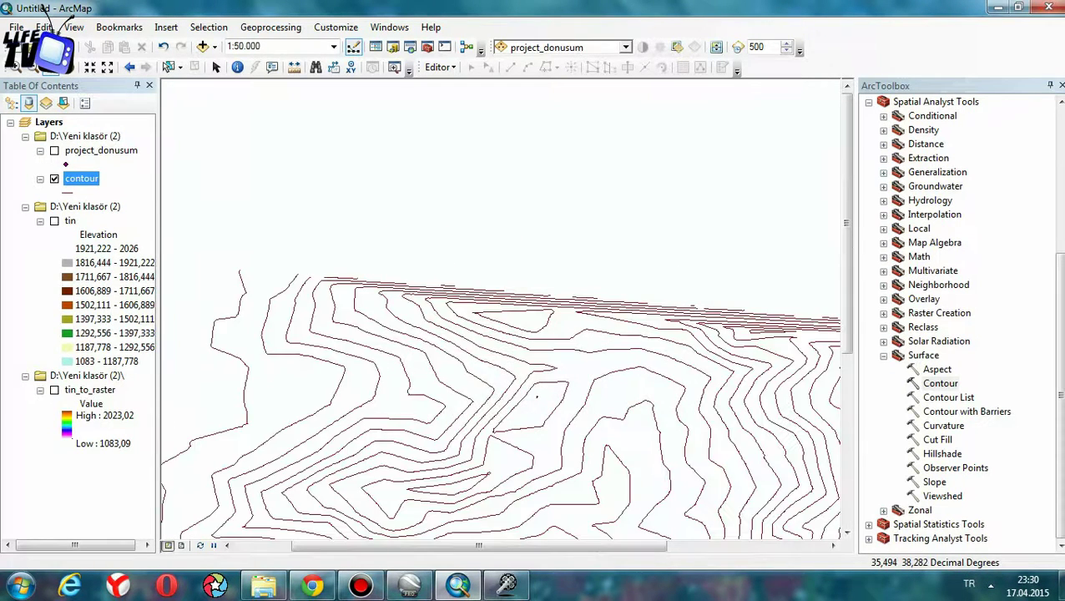
{"action": "scroll", "coordinate": [500, 297], "scroll_direction": "down", "scroll_amount": 1}
{"action": "scroll", "coordinate": [499, 297], "scroll_direction": "down", "scroll_amount": 2}
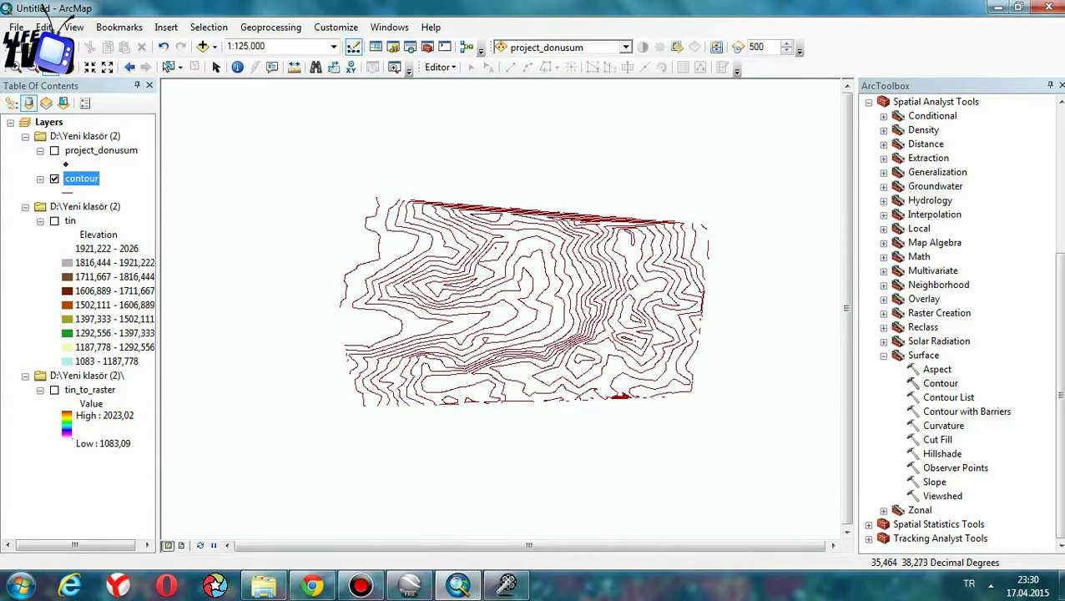
Step: Switch to Google Earth and display the elevation profile of the İzohips path
{"action": "left_click", "coordinate": [409, 585]}
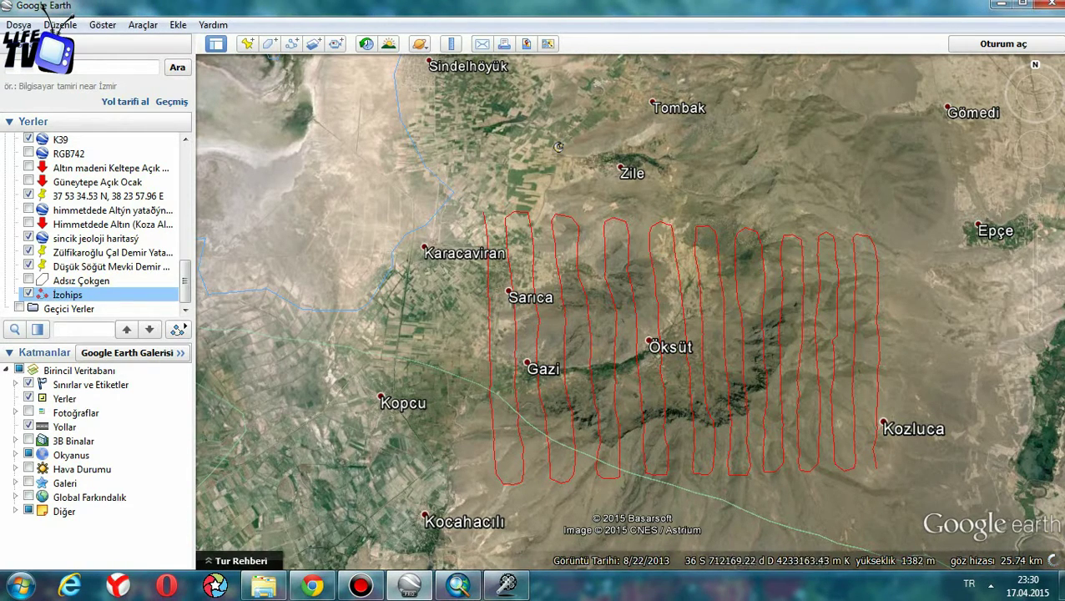
{"action": "right_click", "coordinate": [66, 293]}
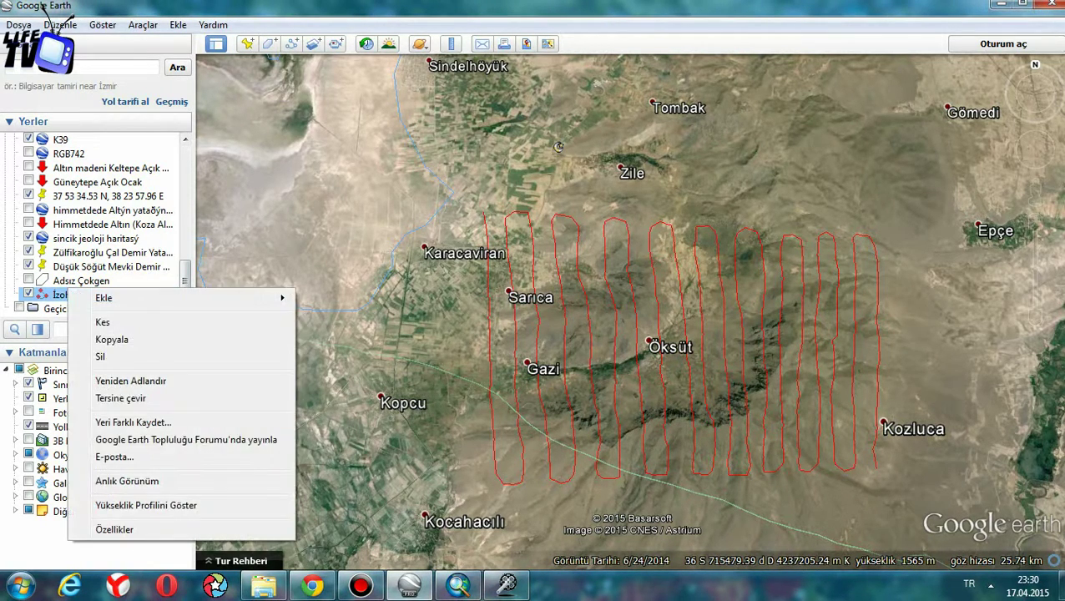
{"action": "left_click", "coordinate": [146, 505]}
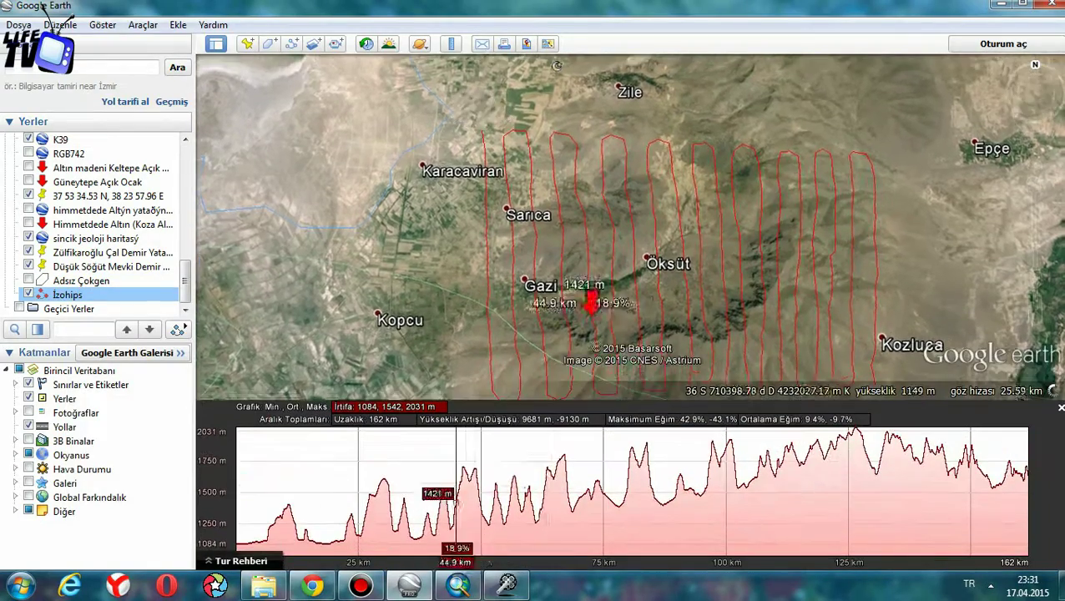